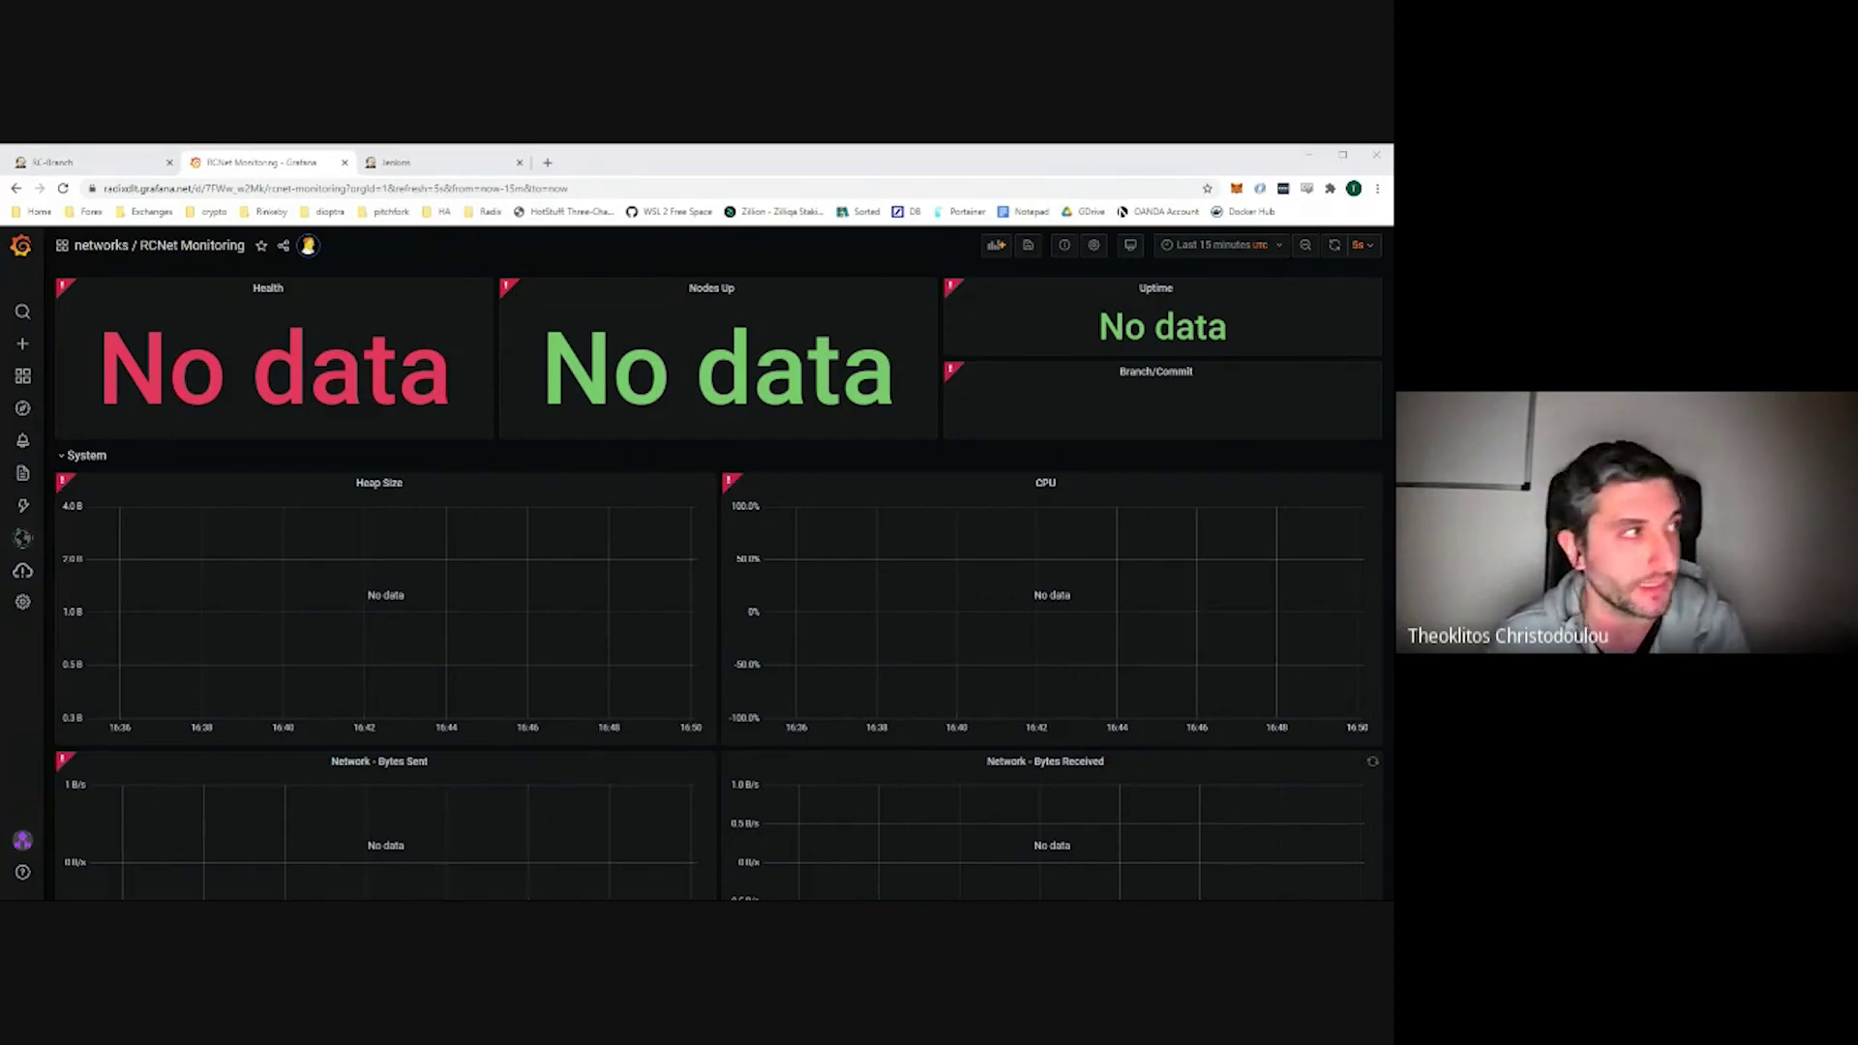
- Launch a deploy-rc build for the RC branch on testnet rcnet, then return to RCNet Monitoring
key("ctrl+Tab")
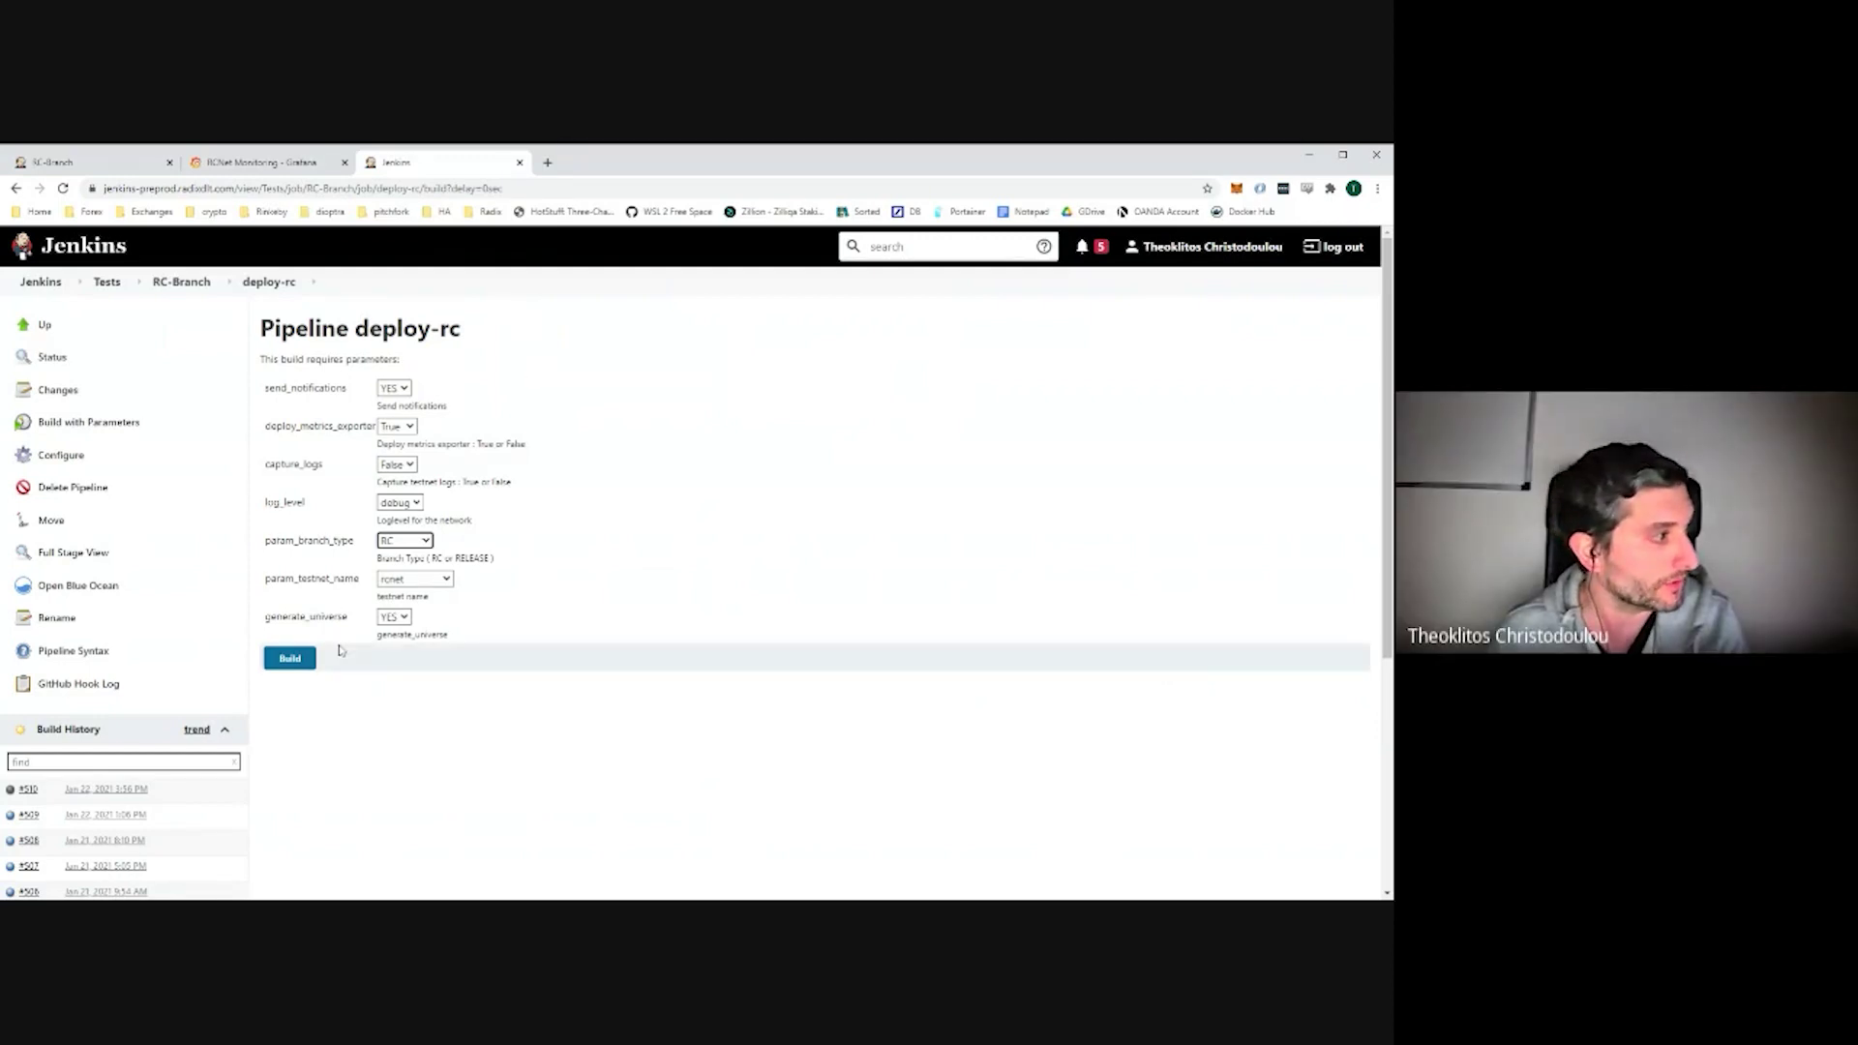
left_click(290, 658)
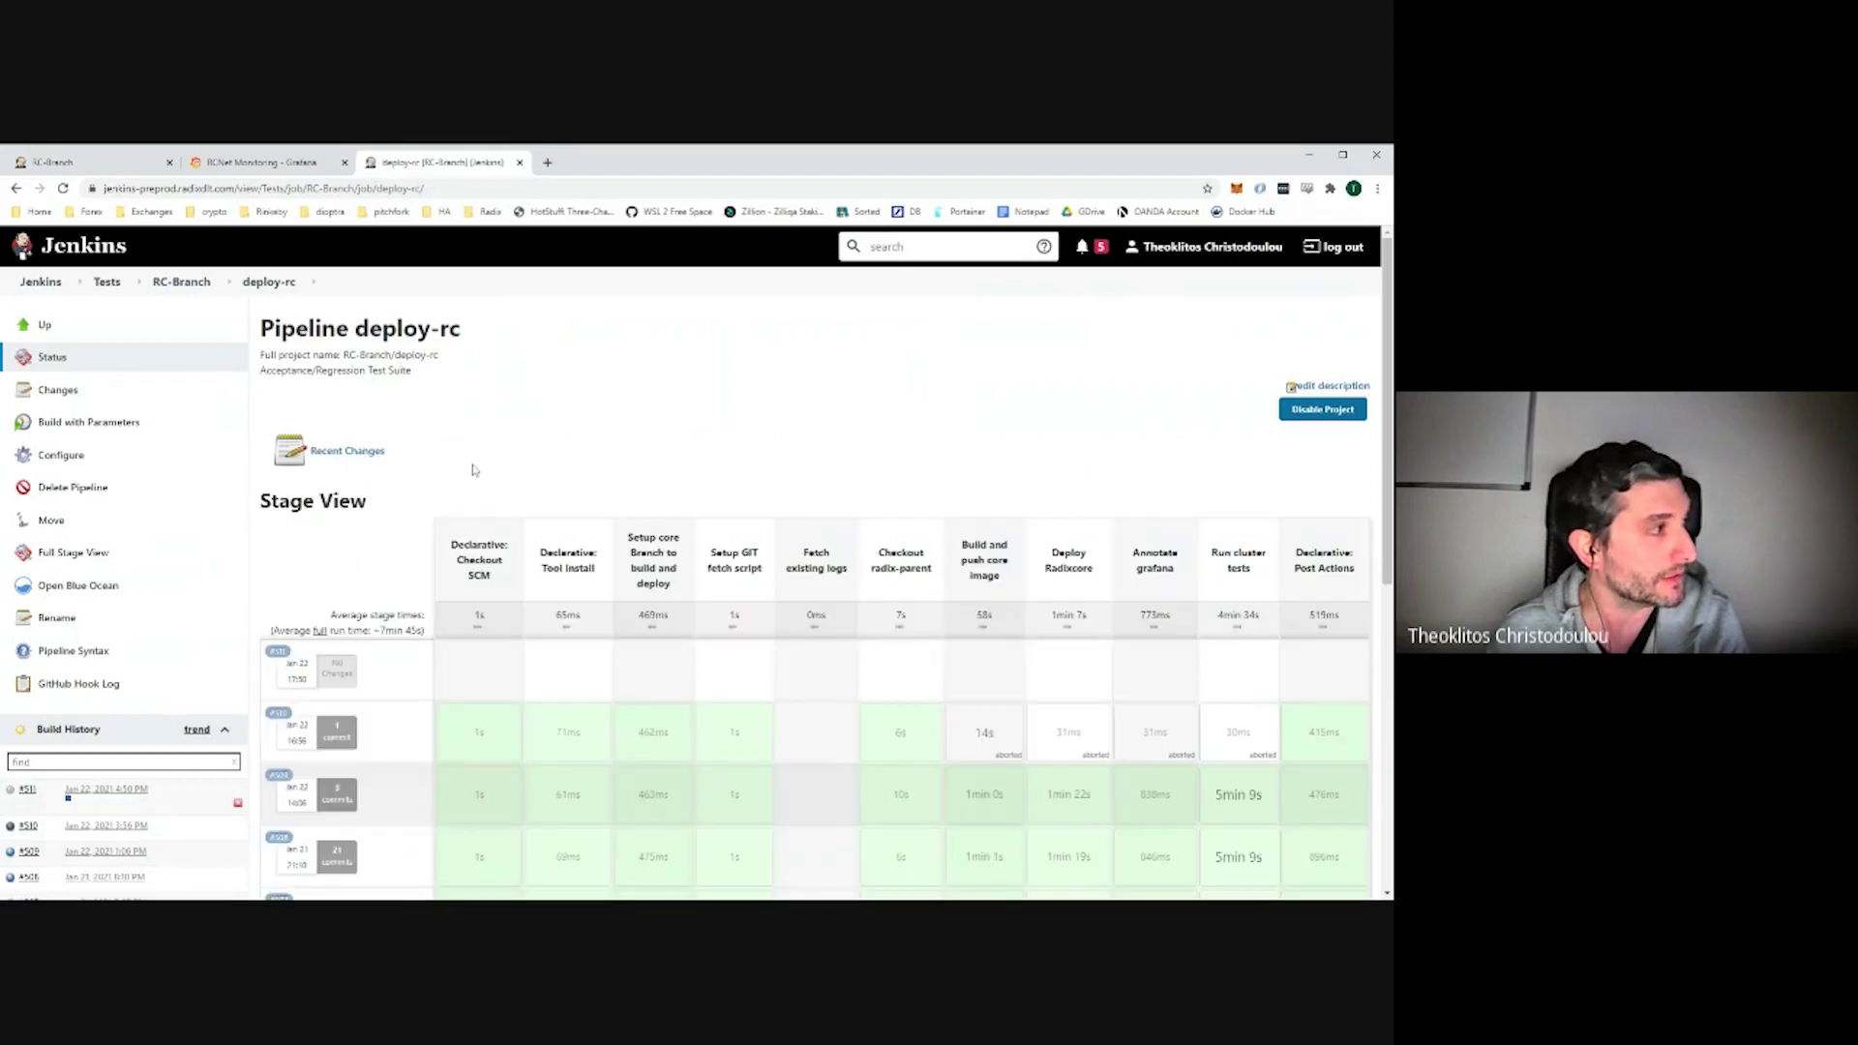
scroll(523, 511, "down", 2)
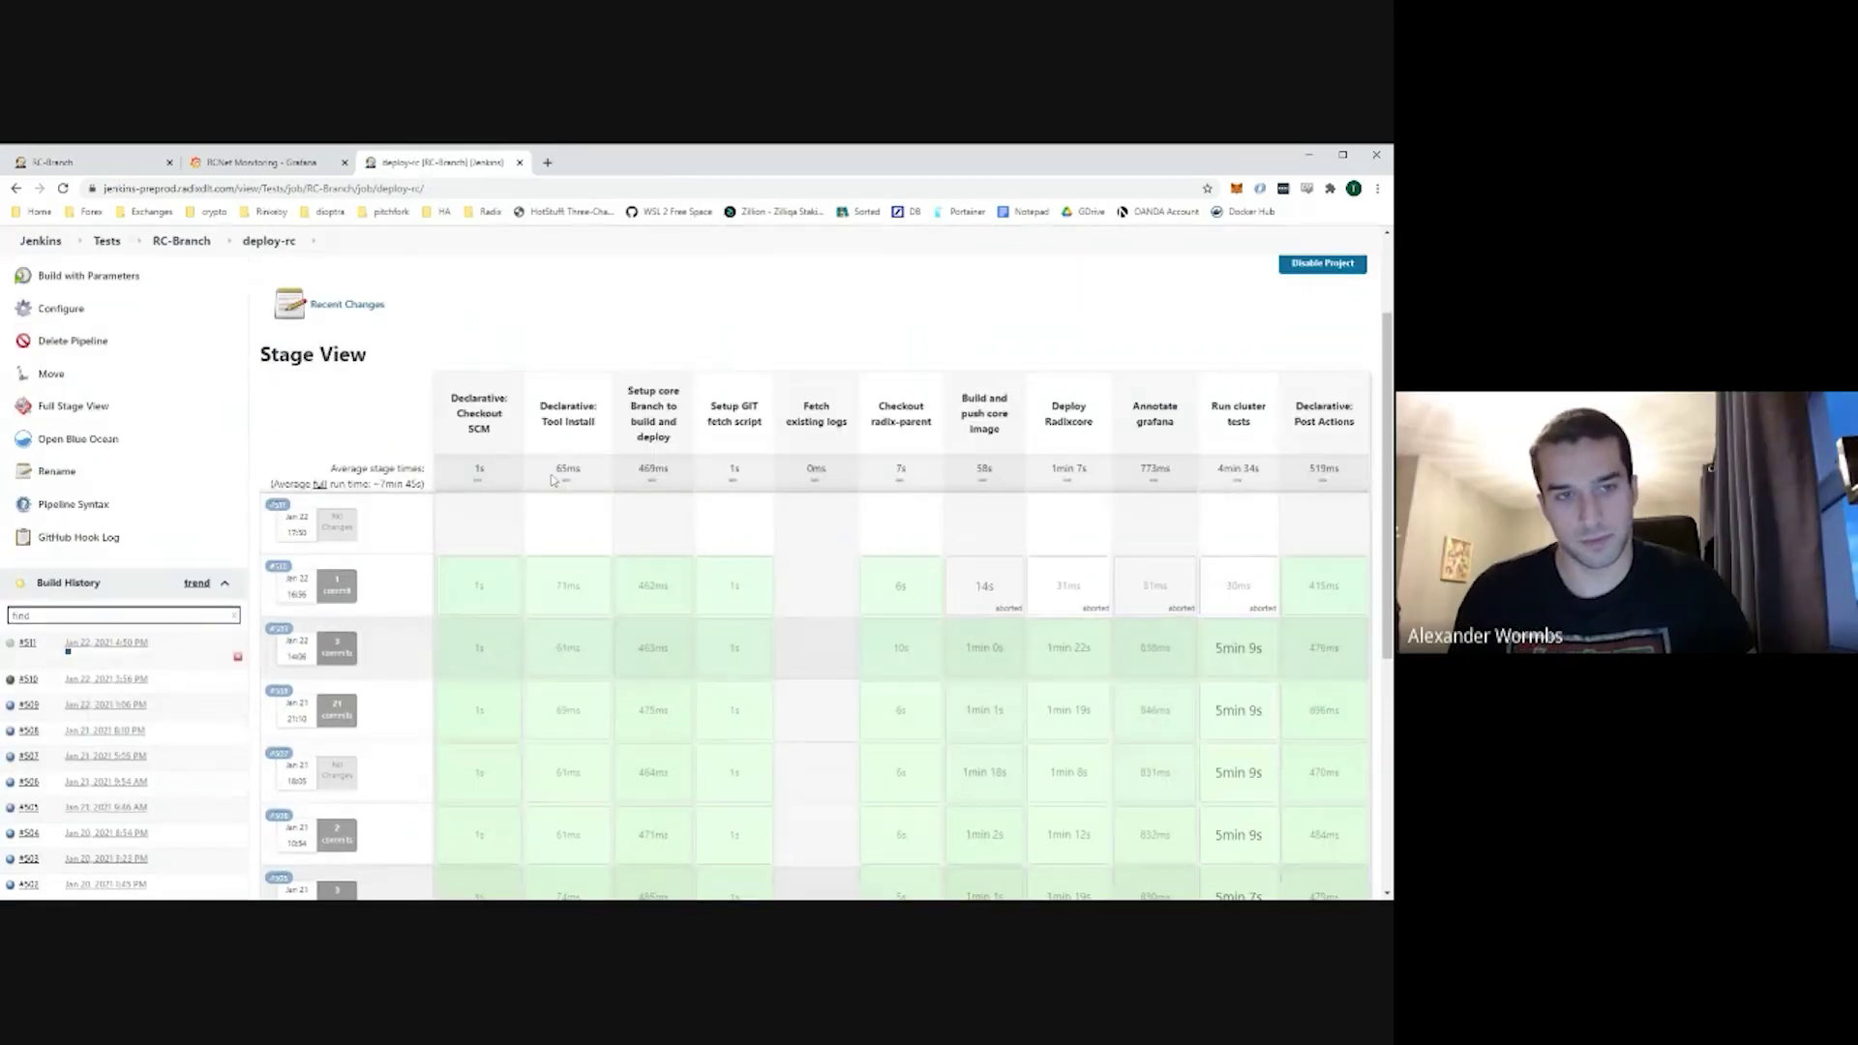
scroll(596, 398, "up", 1)
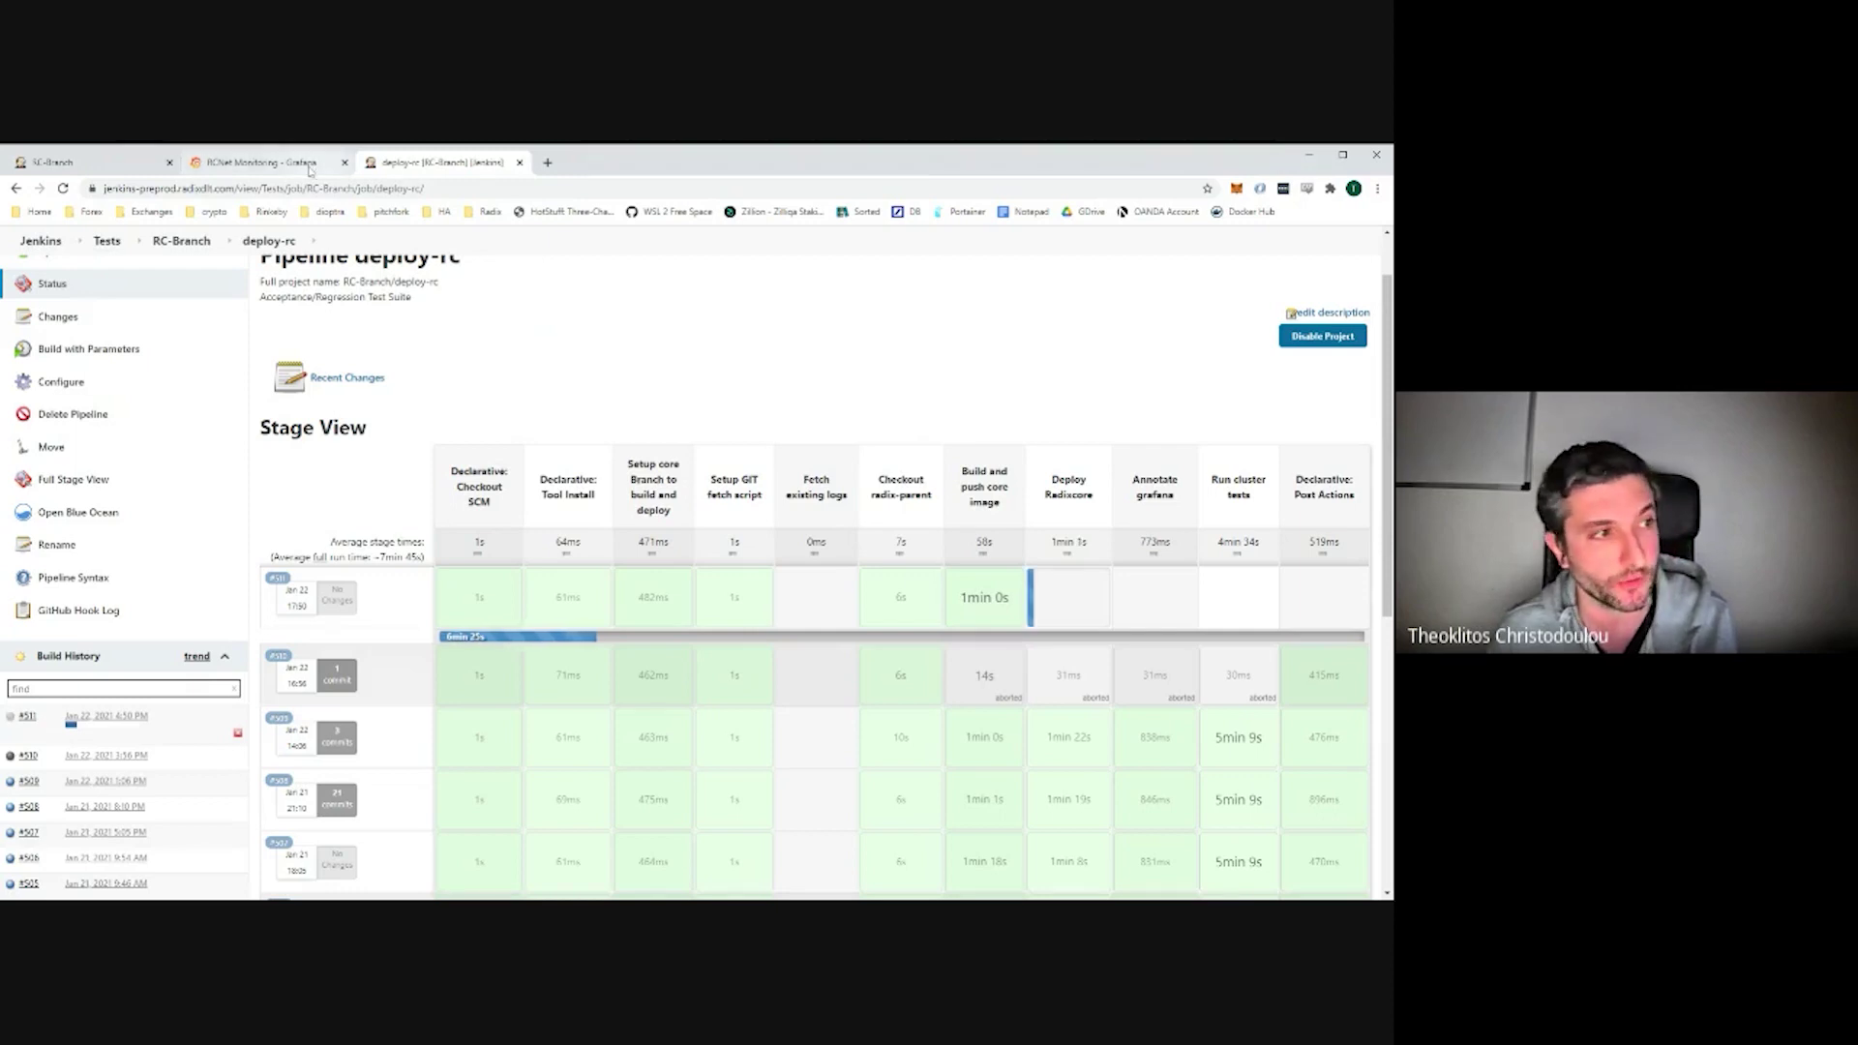
mouse_move(1051, 583)
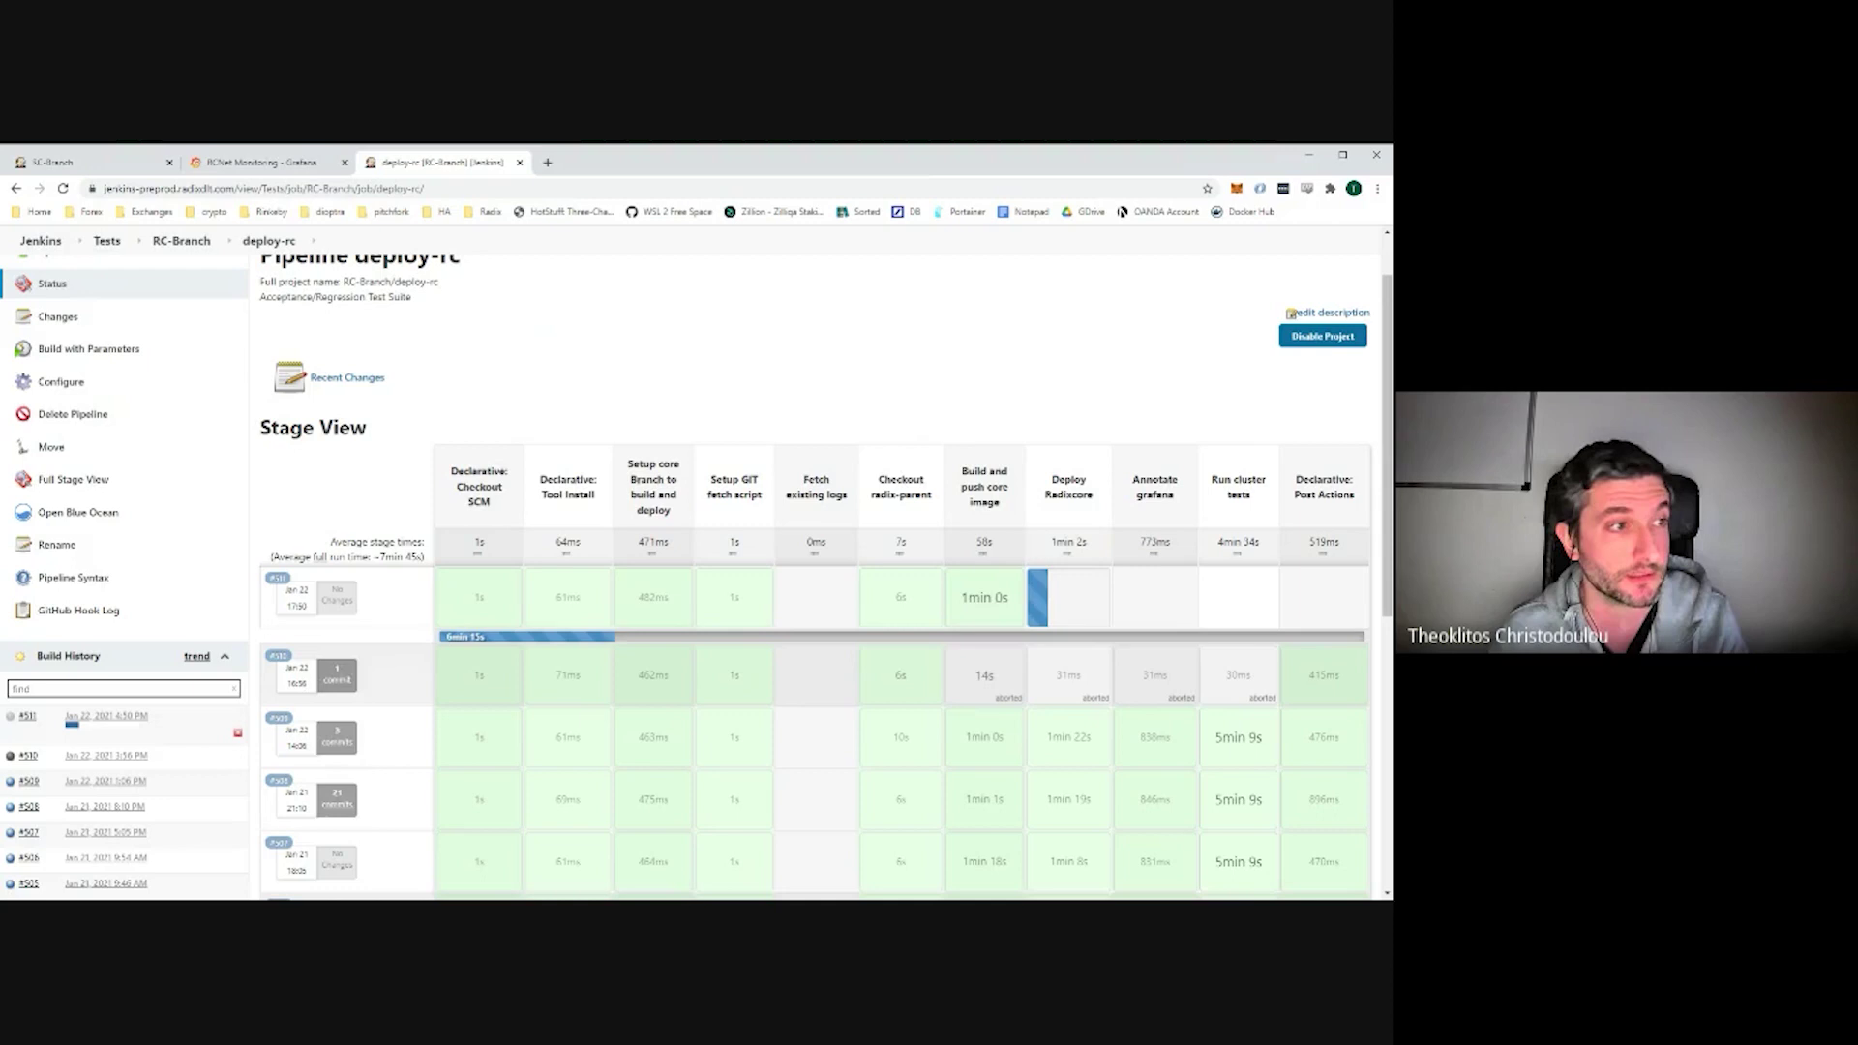
key("ctrl+shift+Tab")
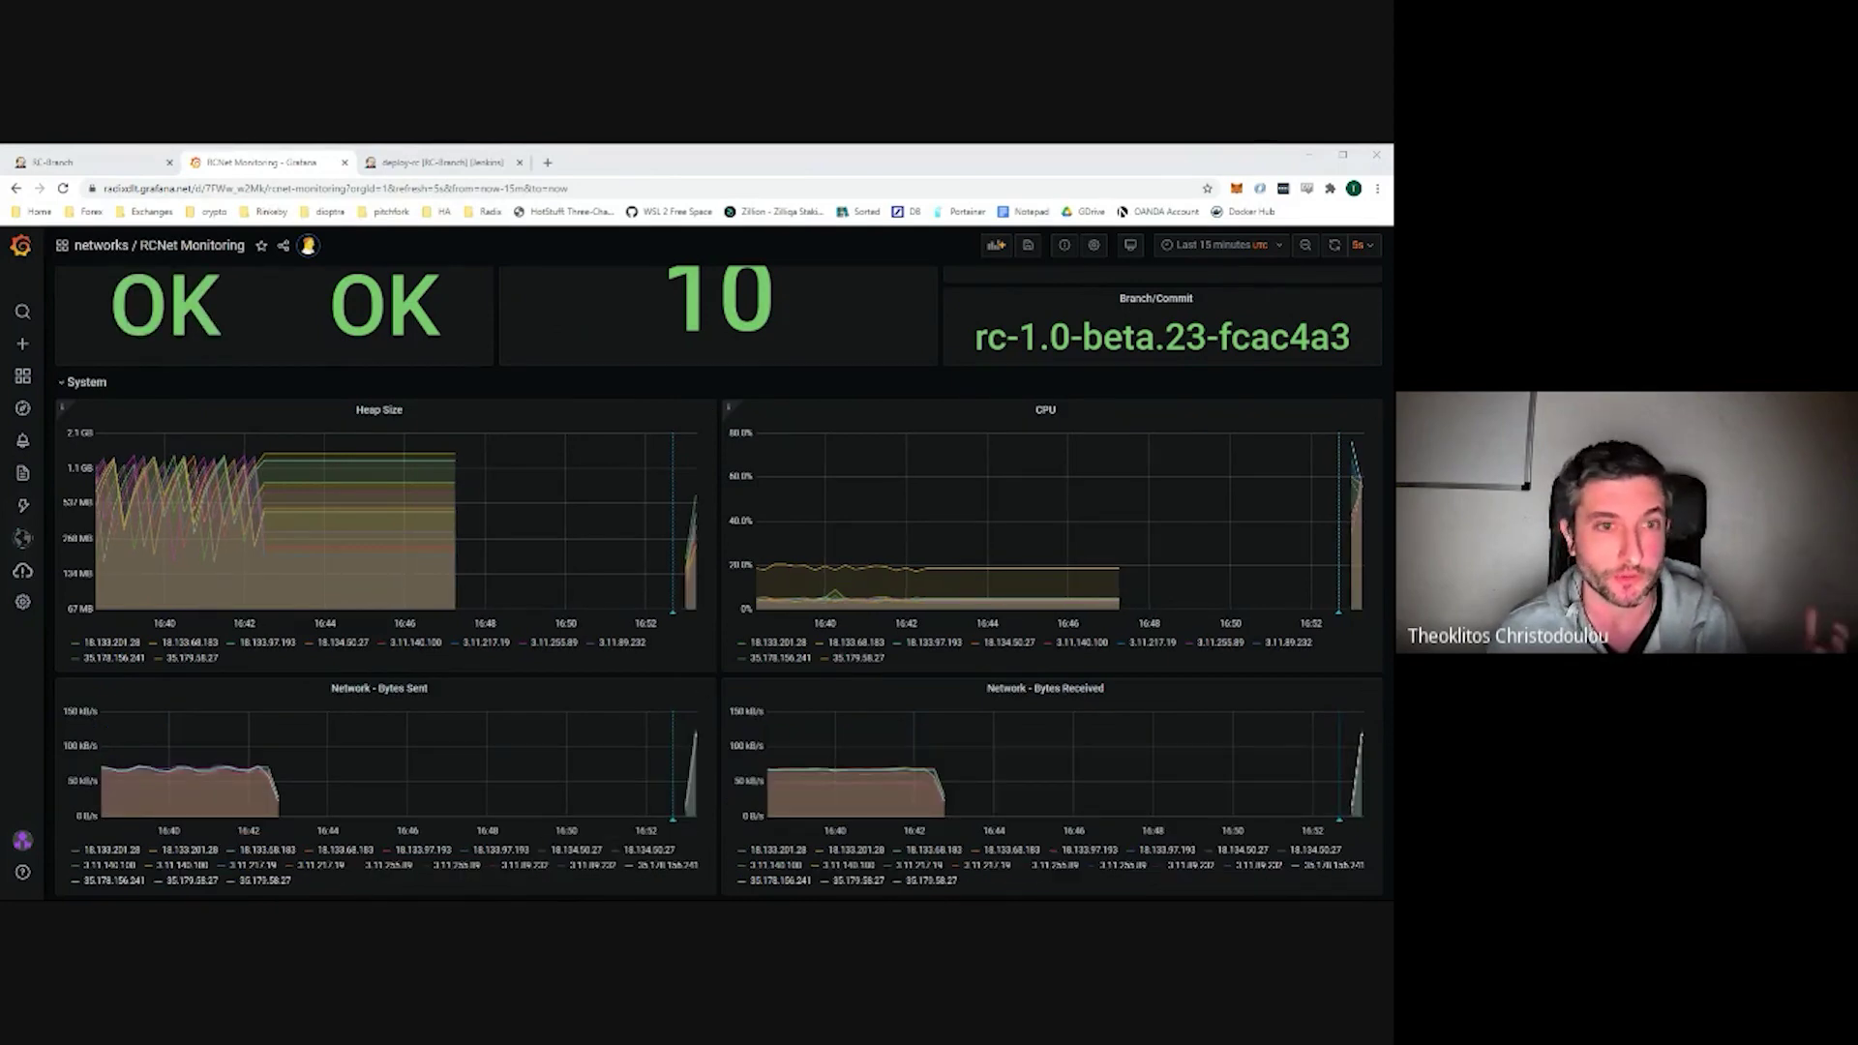
mouse_move(1352, 581)
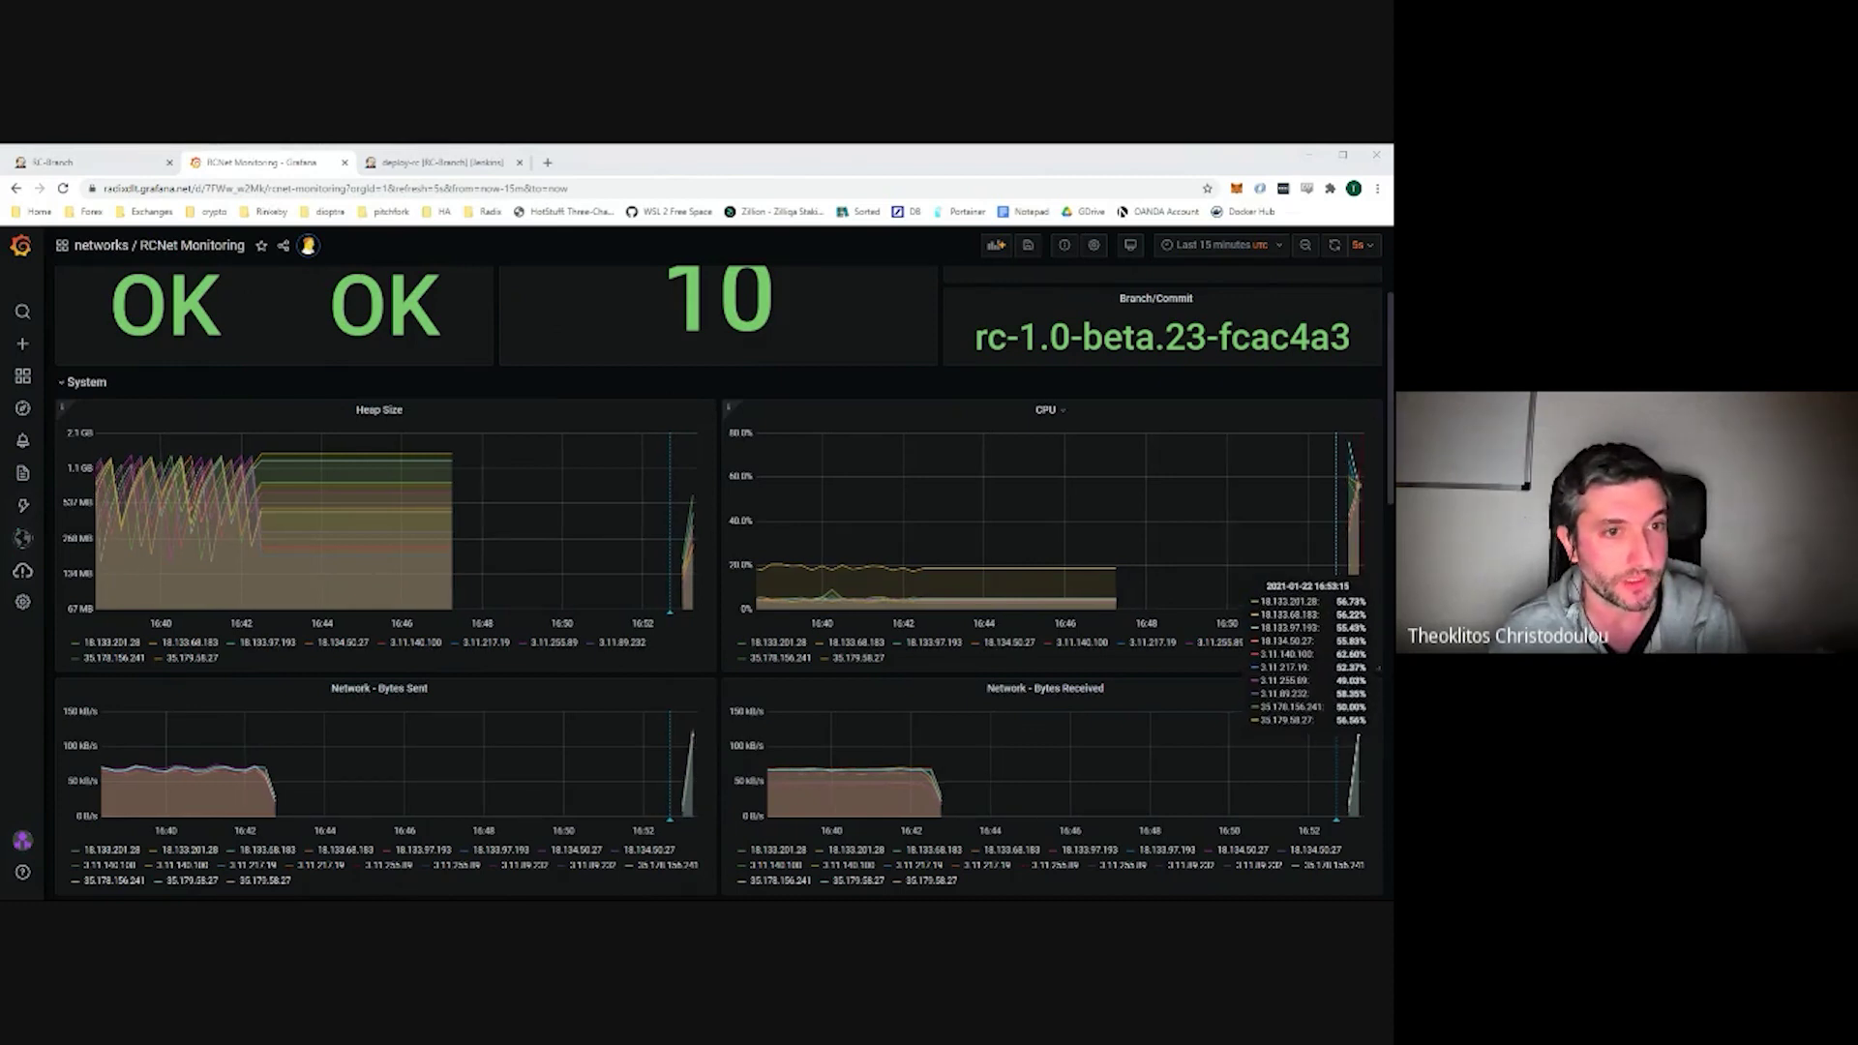
scroll(1049, 667, "down", 5)
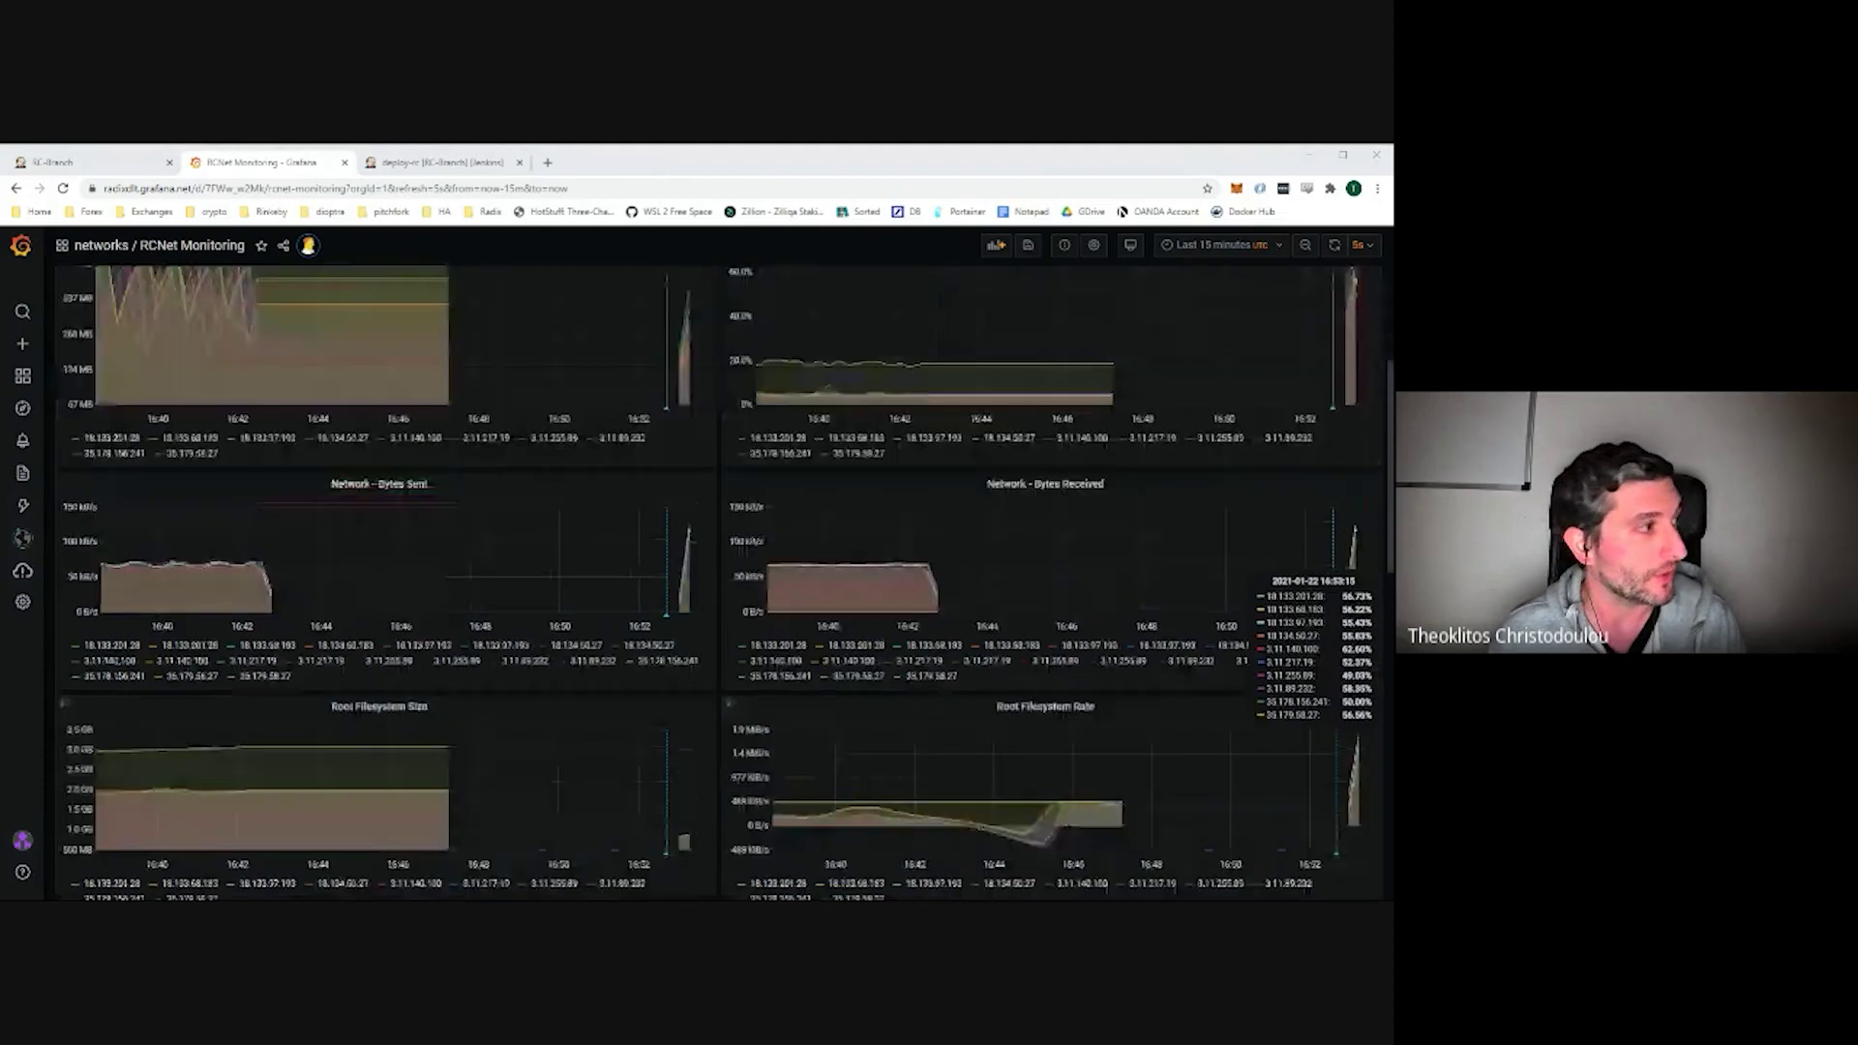
scroll(1050, 668, "up", 5)
scroll(1050, 668, "down", 10)
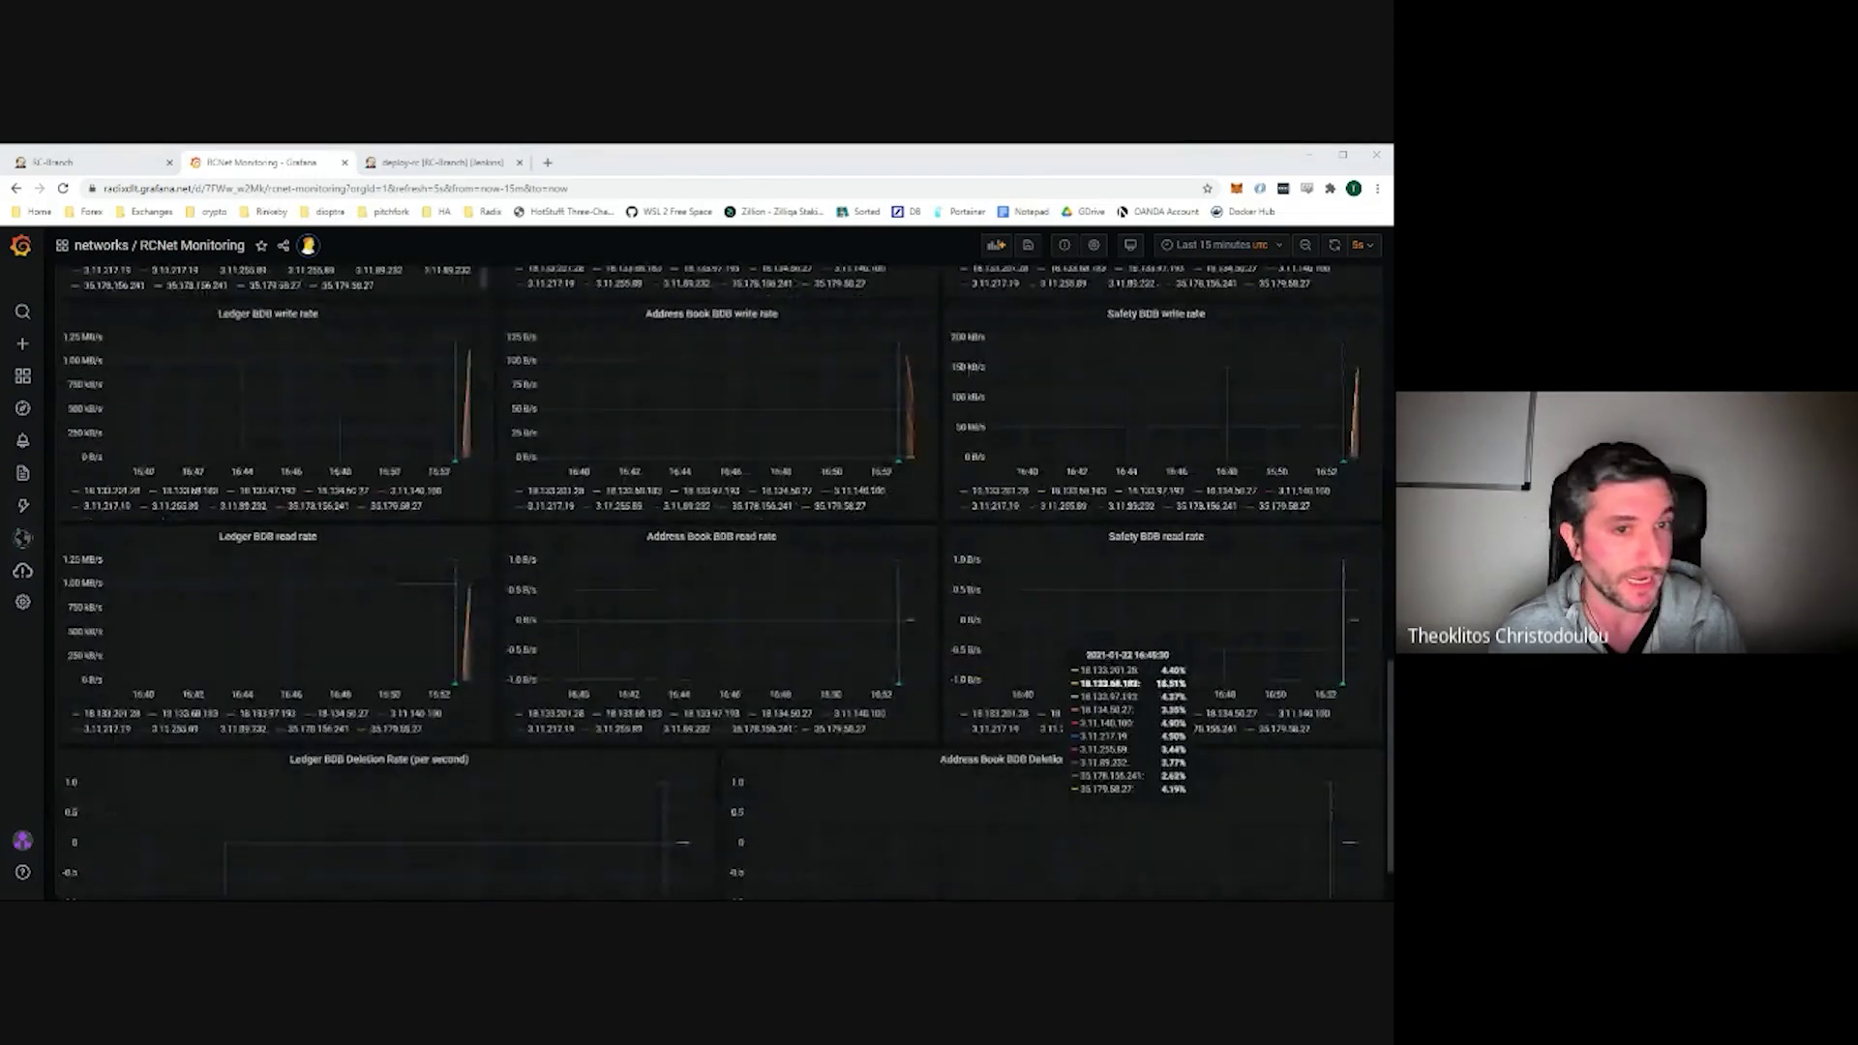
scroll(1050, 668, "up", 10)
scroll(1050, 667, "up", 1)
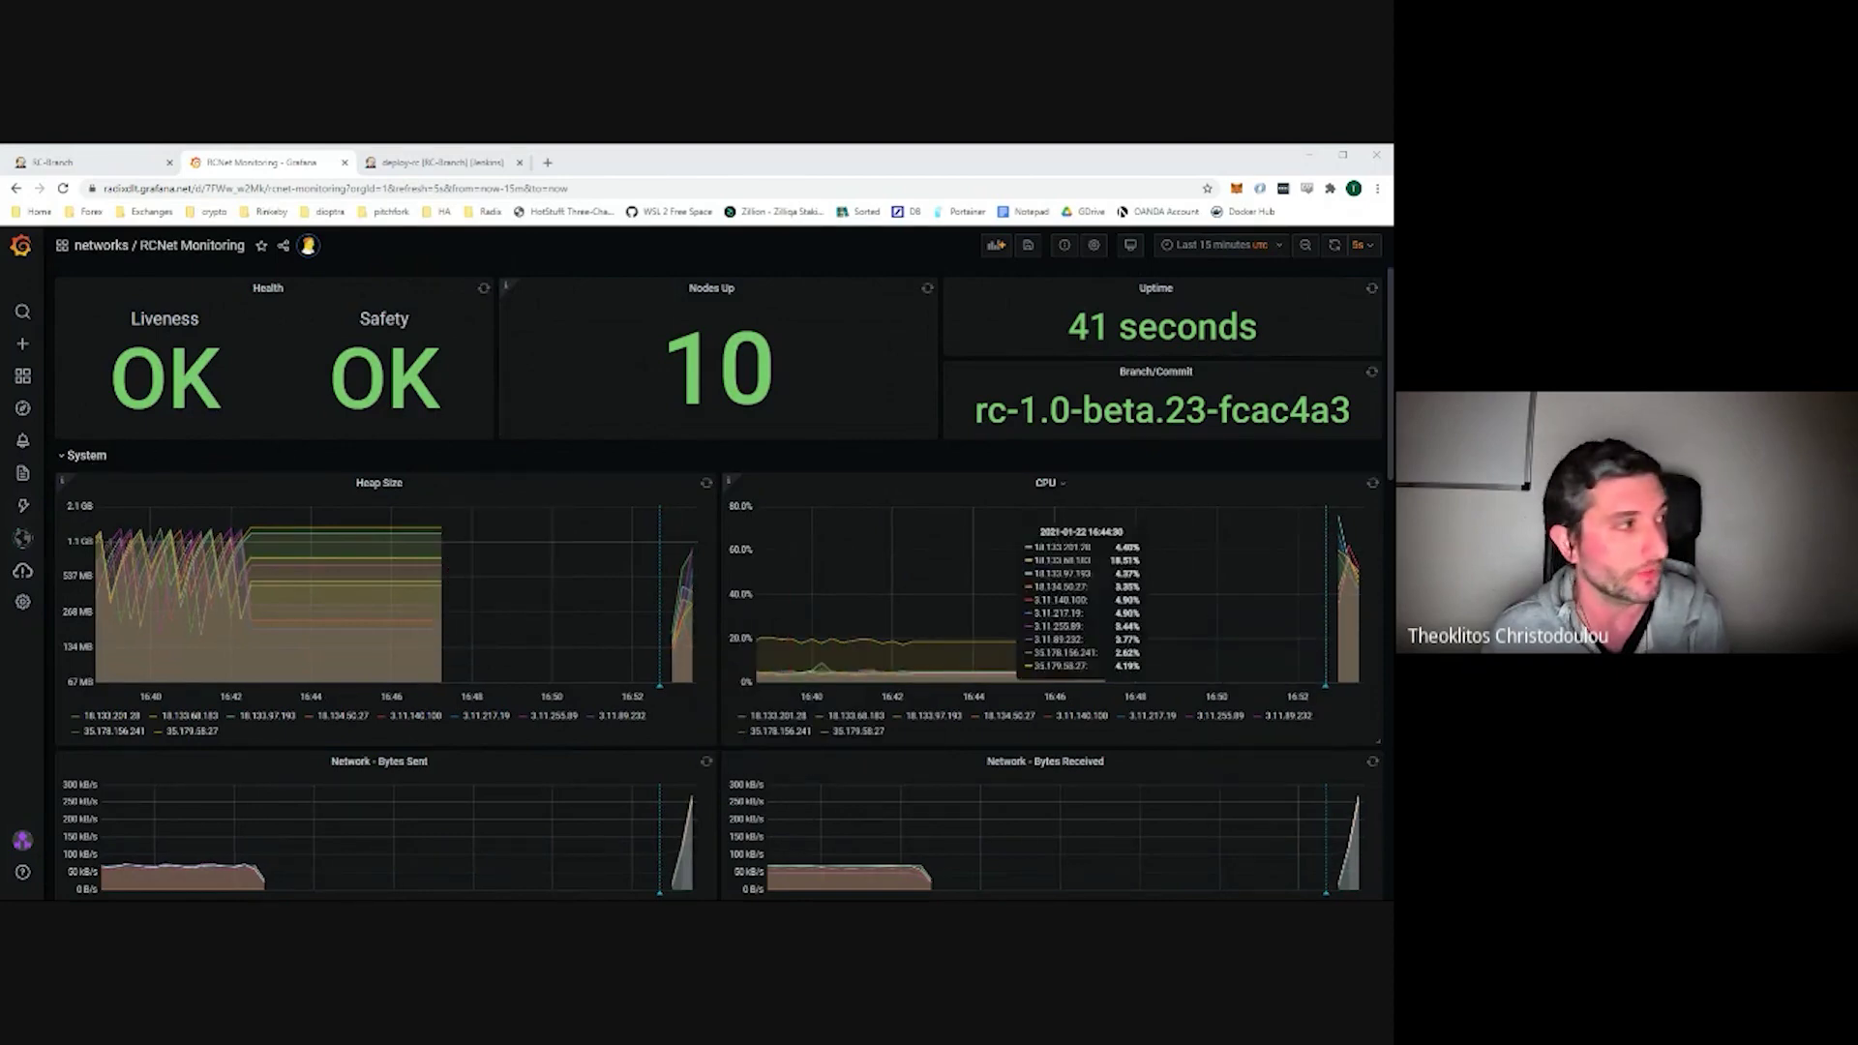
- Collapse the System graphs, expand Consensus, and zoom the Epoch graph to 16:53:25–16:53:36
left_click(108, 461)
left_click(95, 483)
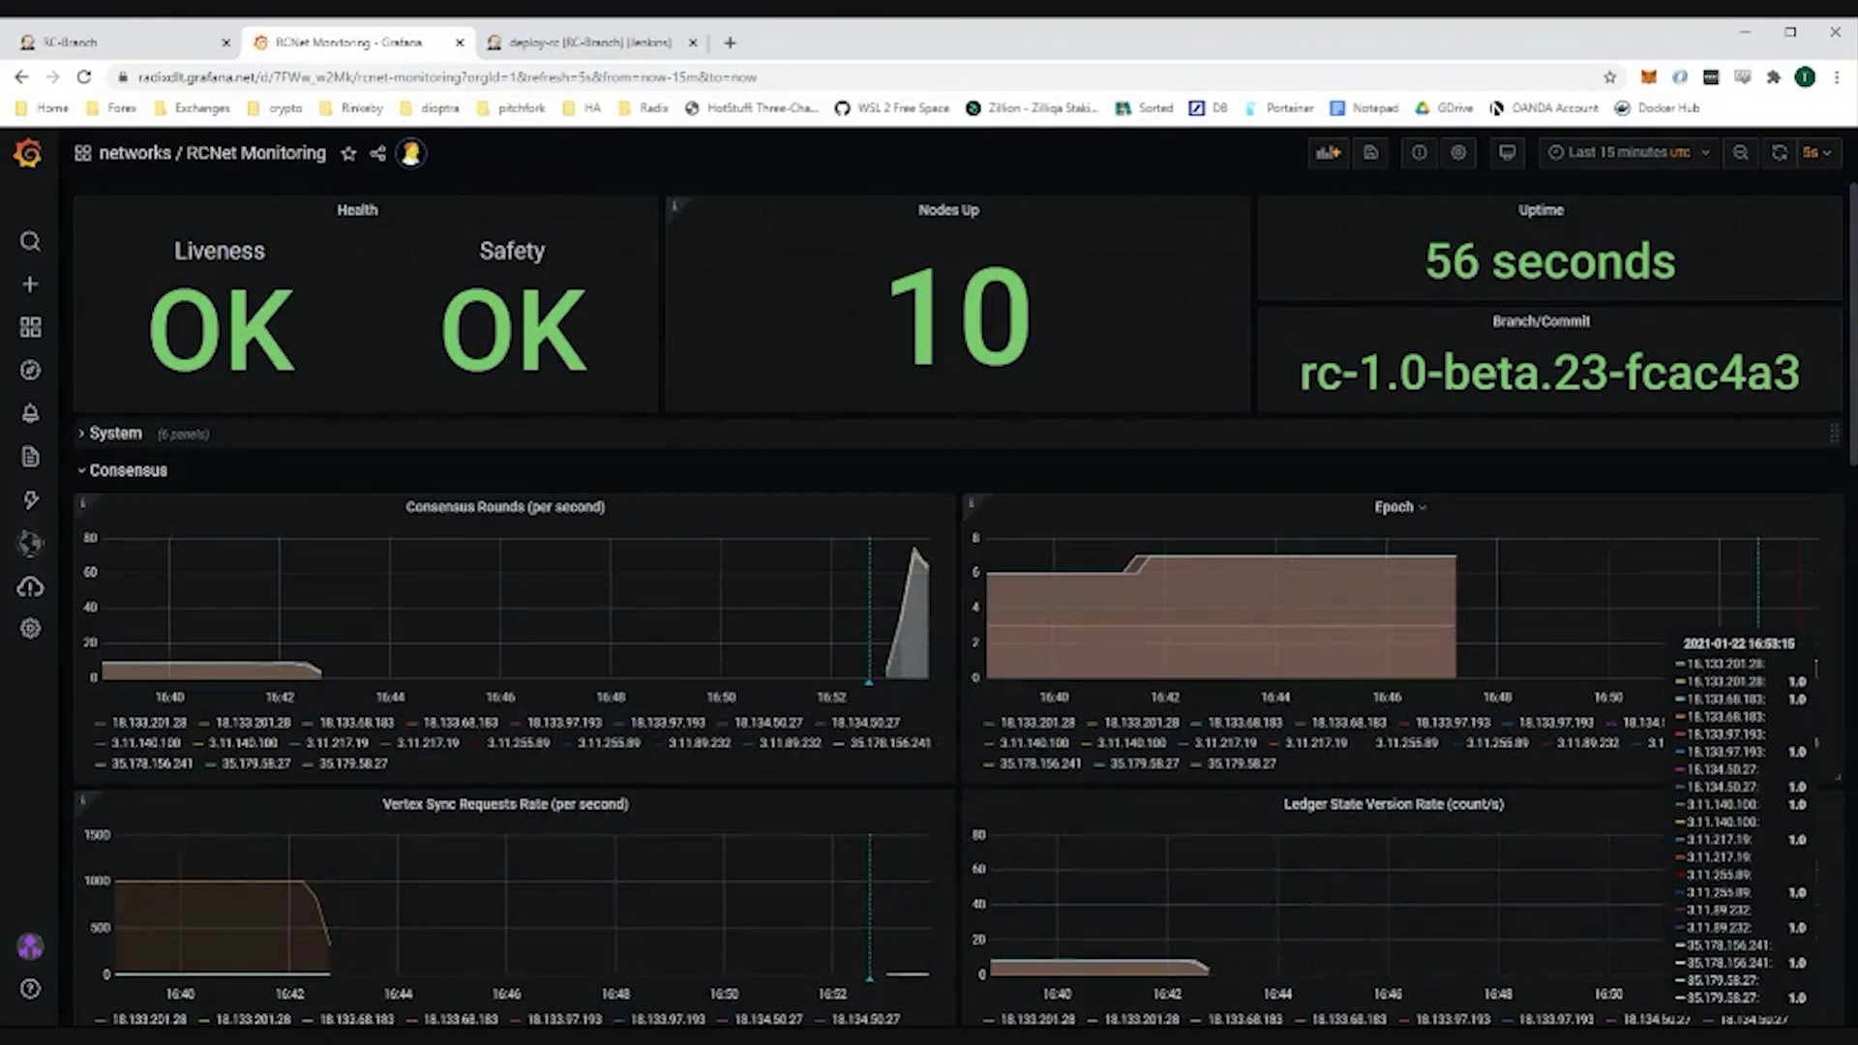
left_click_drag(1797, 620, 1807, 619)
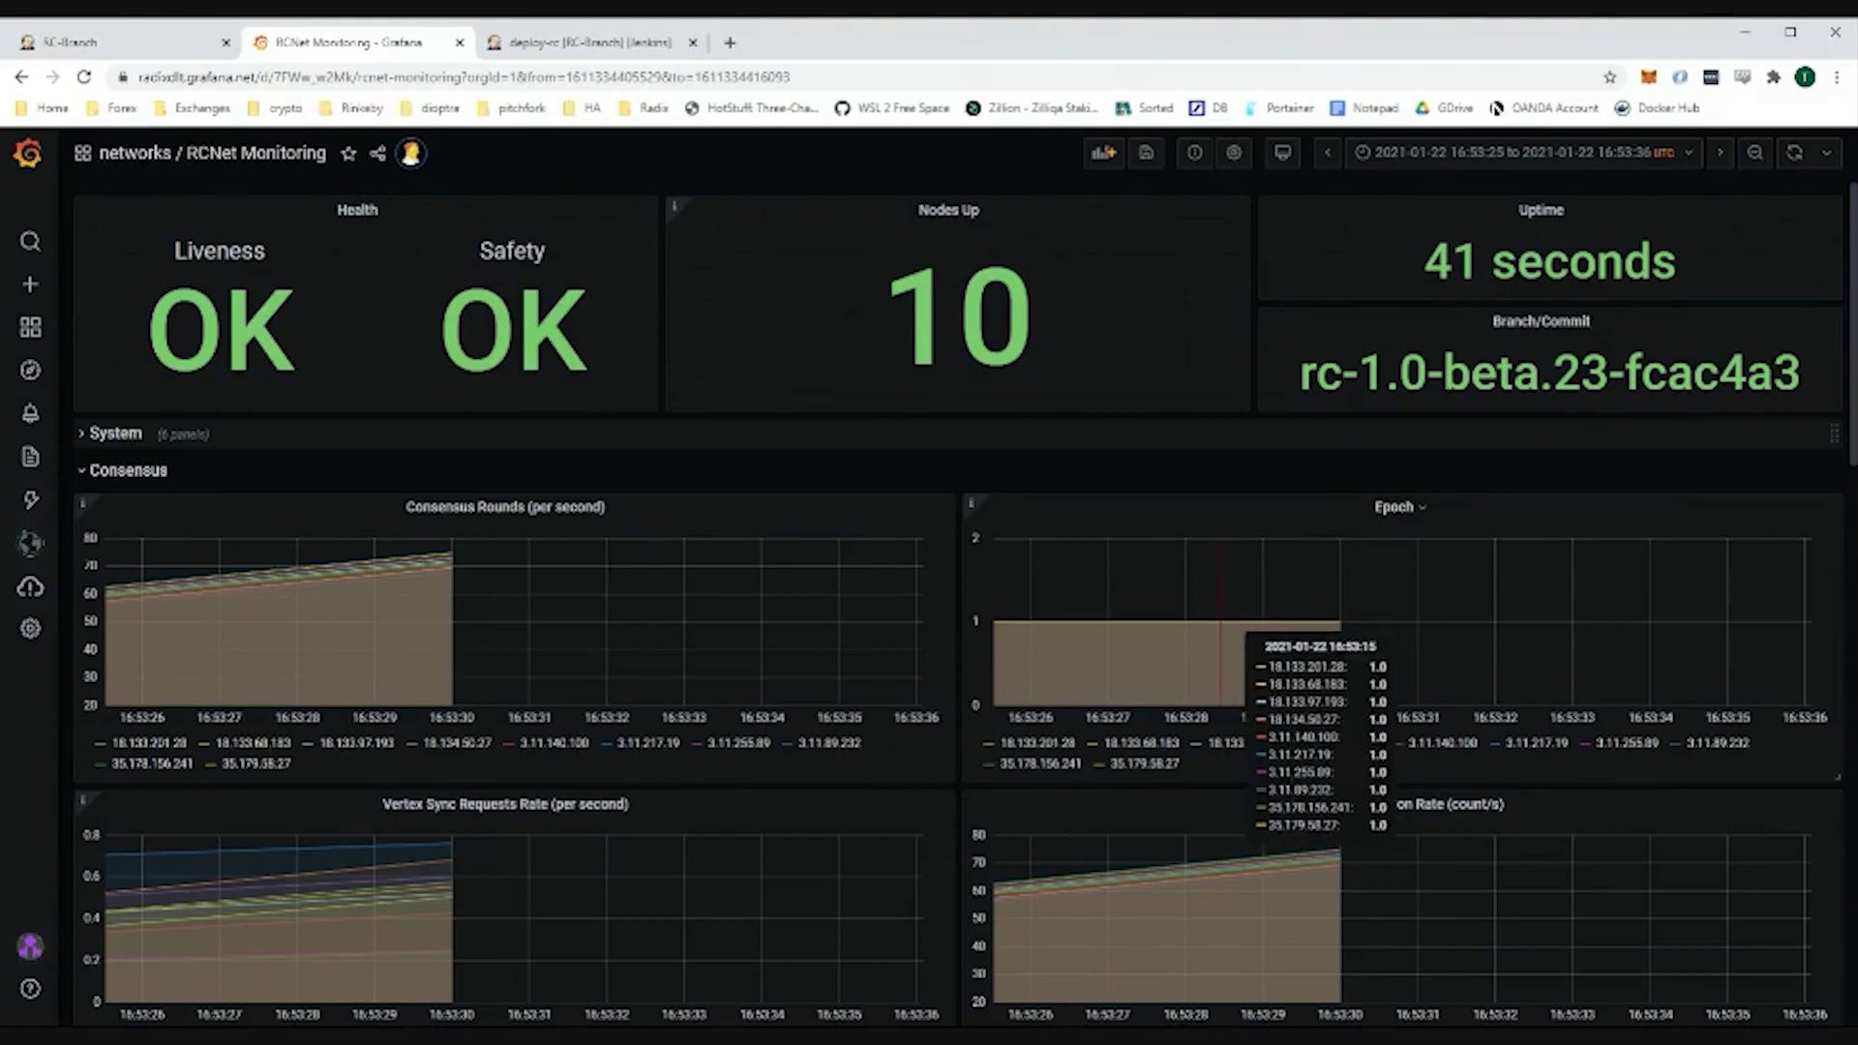
scroll(414, 607, "down", 5)
scroll(414, 608, "up", 5)
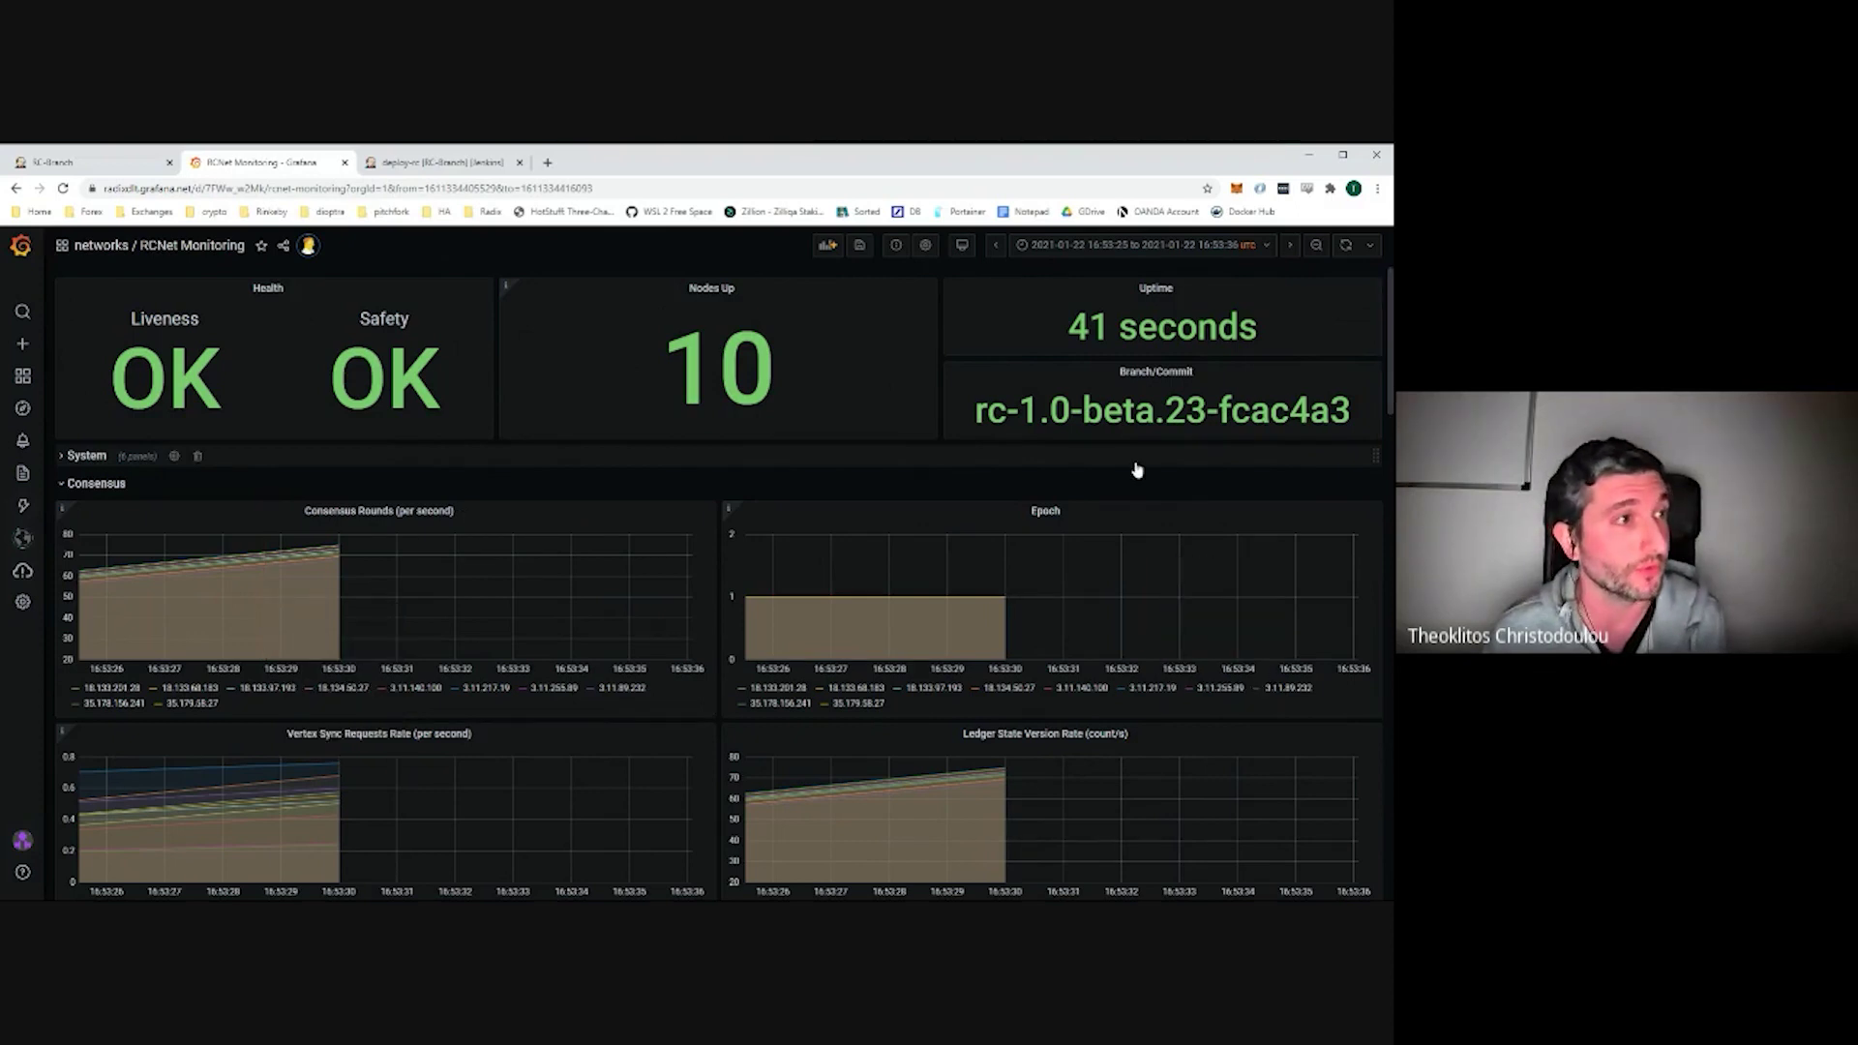
- Set the dashboard time range to the last 5 minutes
left_click(1195, 244)
left_click(1258, 300)
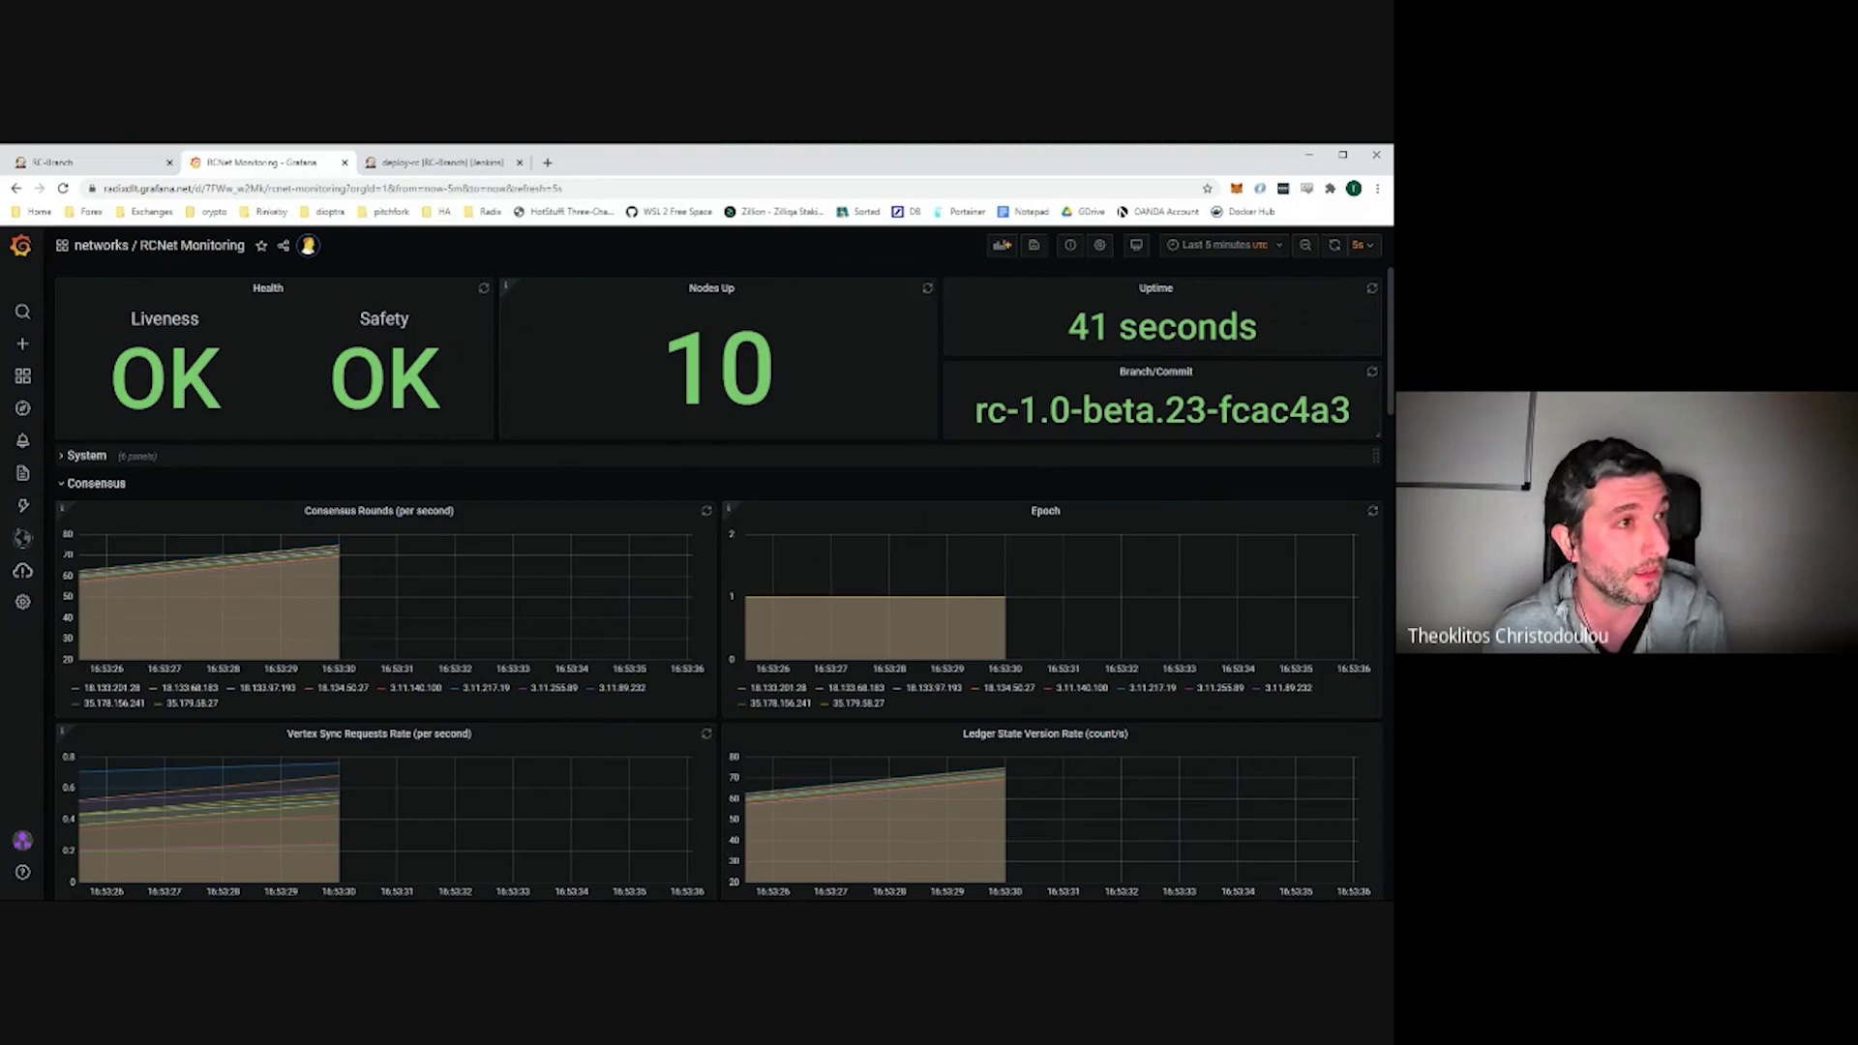
scroll(1205, 493, "down", 3)
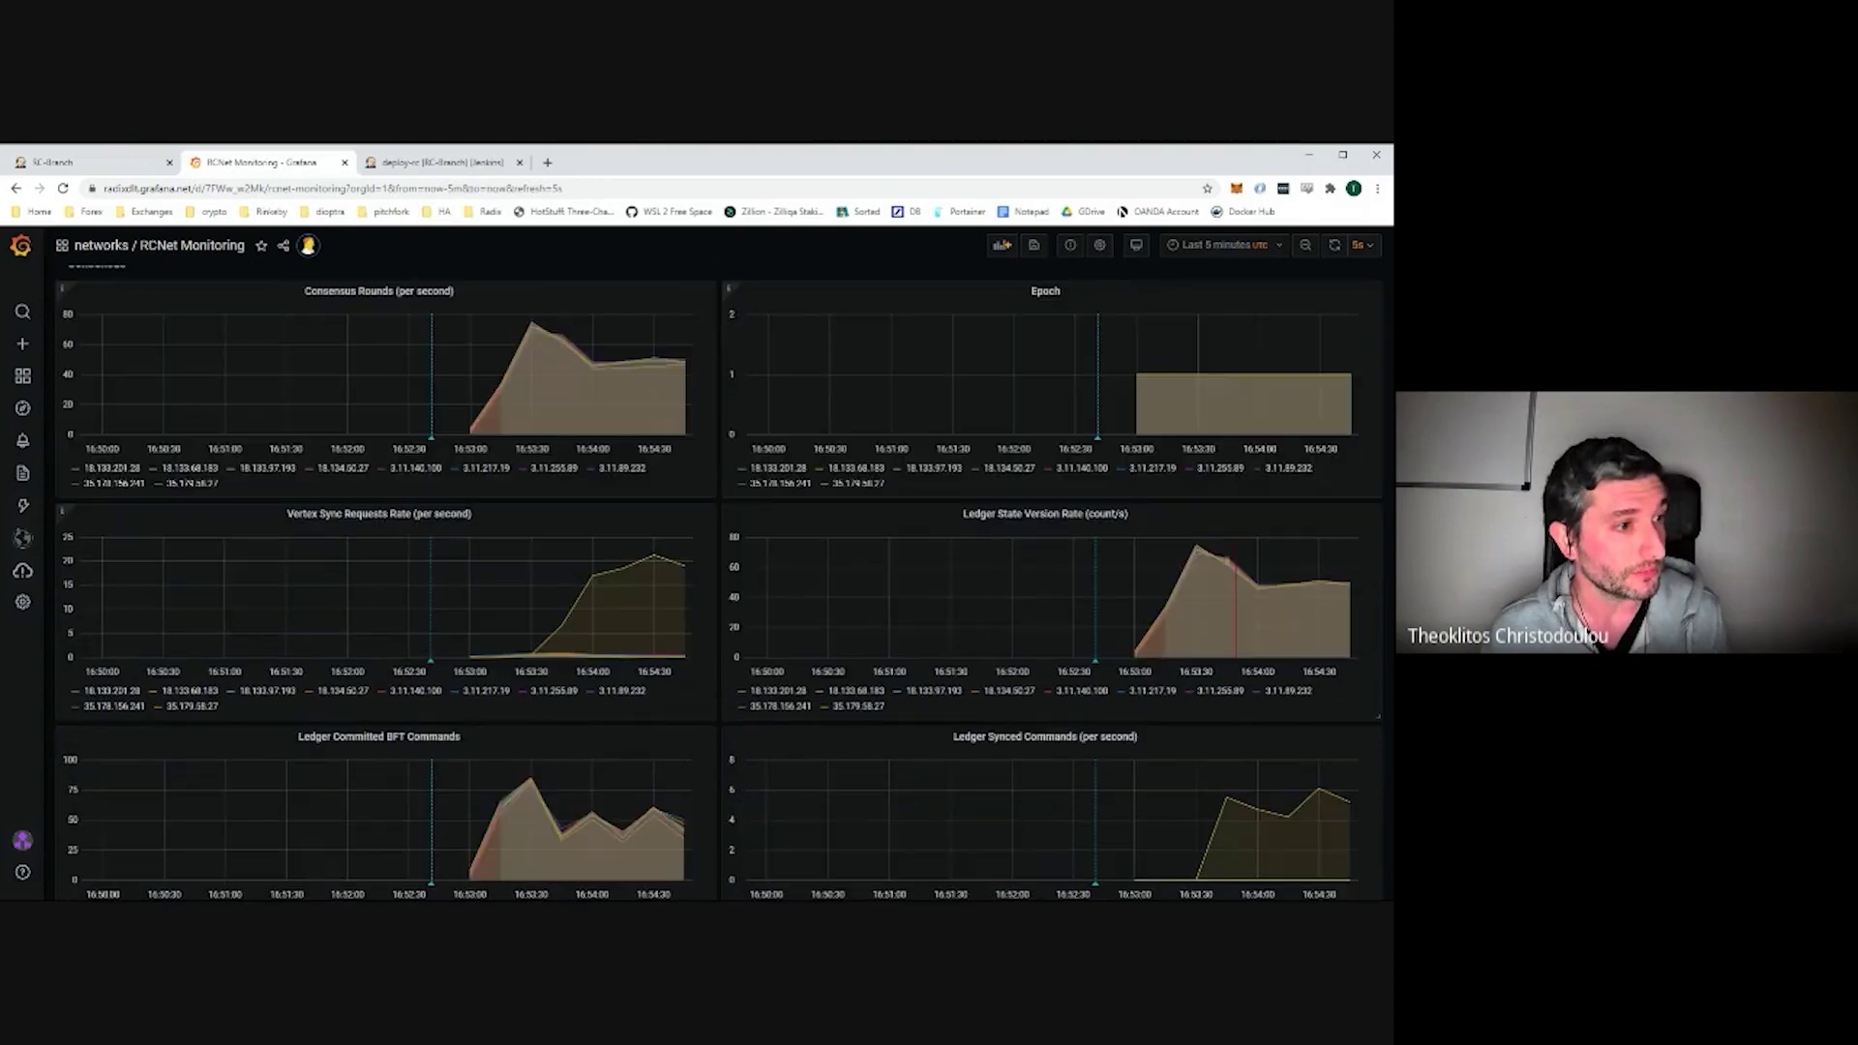
scroll(1206, 580, "down", 3)
scroll(1206, 580, "up", 5)
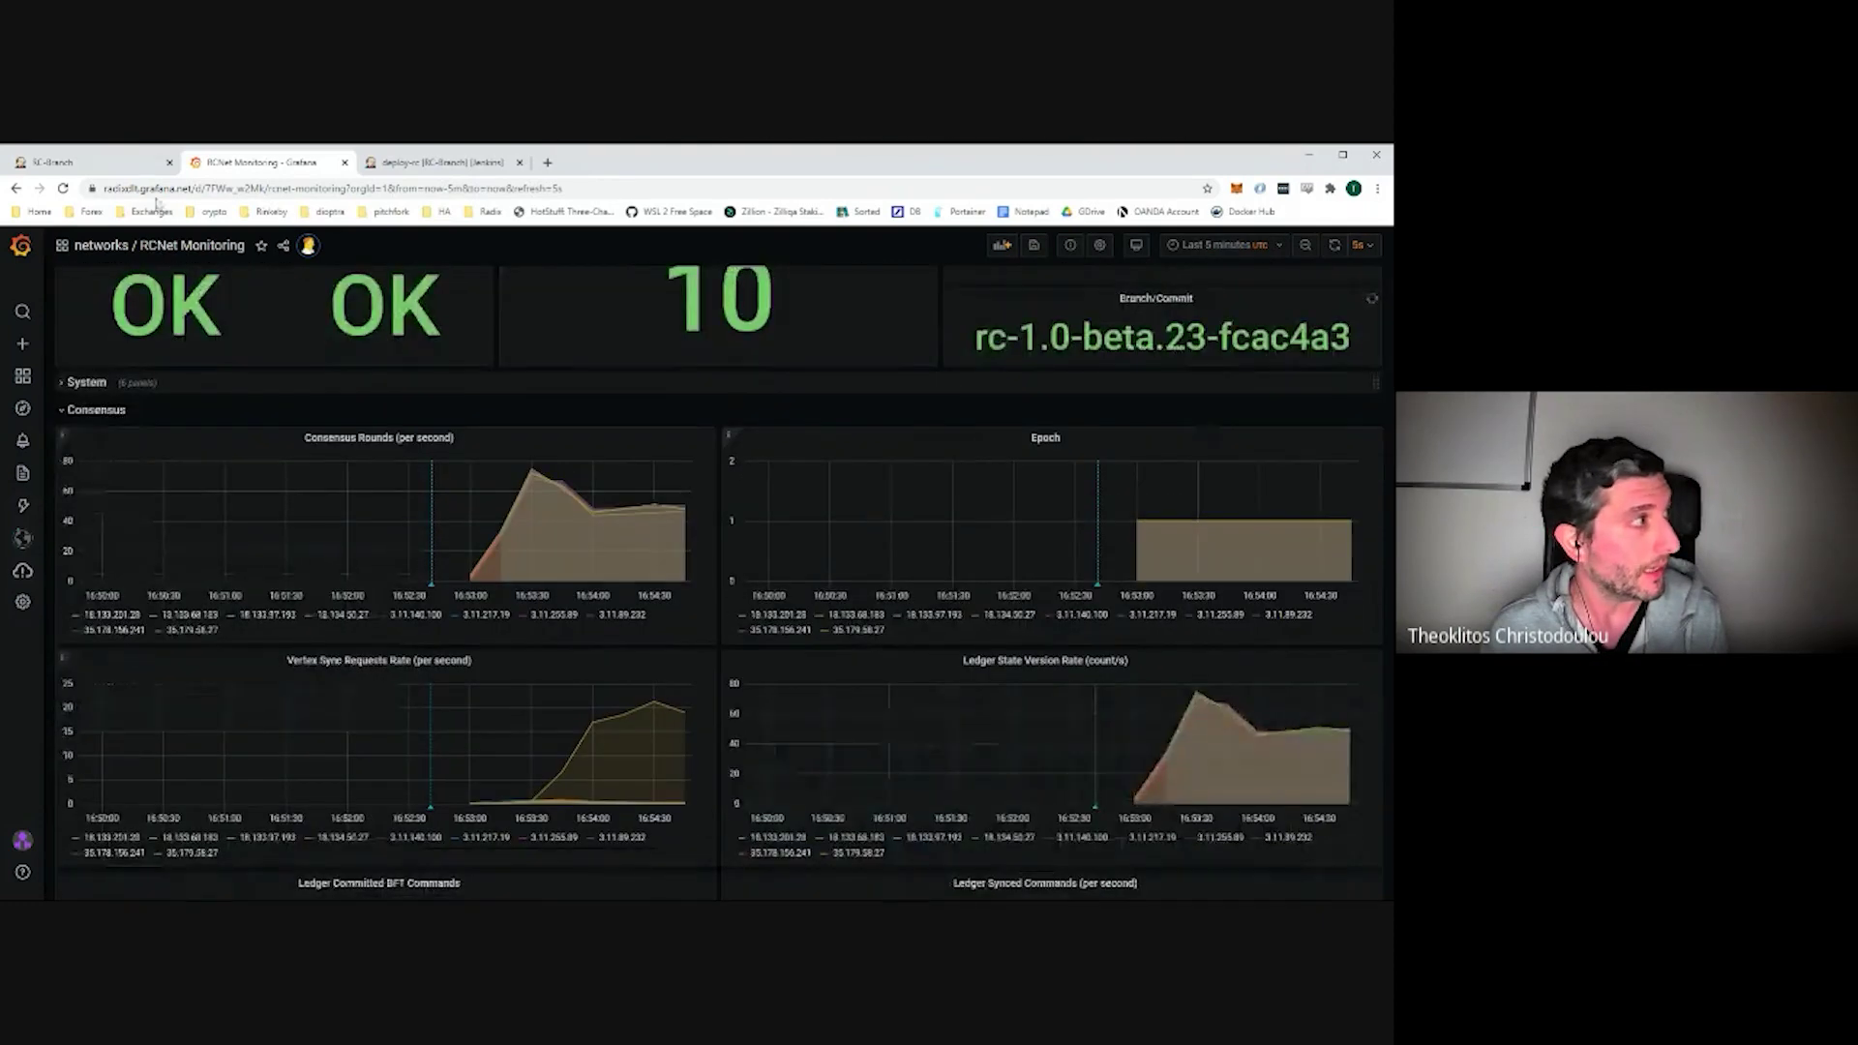
- View the RC-Branch build monitor with deploy-rc #511, then return to the RCNet Monitoring dashboard
left_click(123, 165)
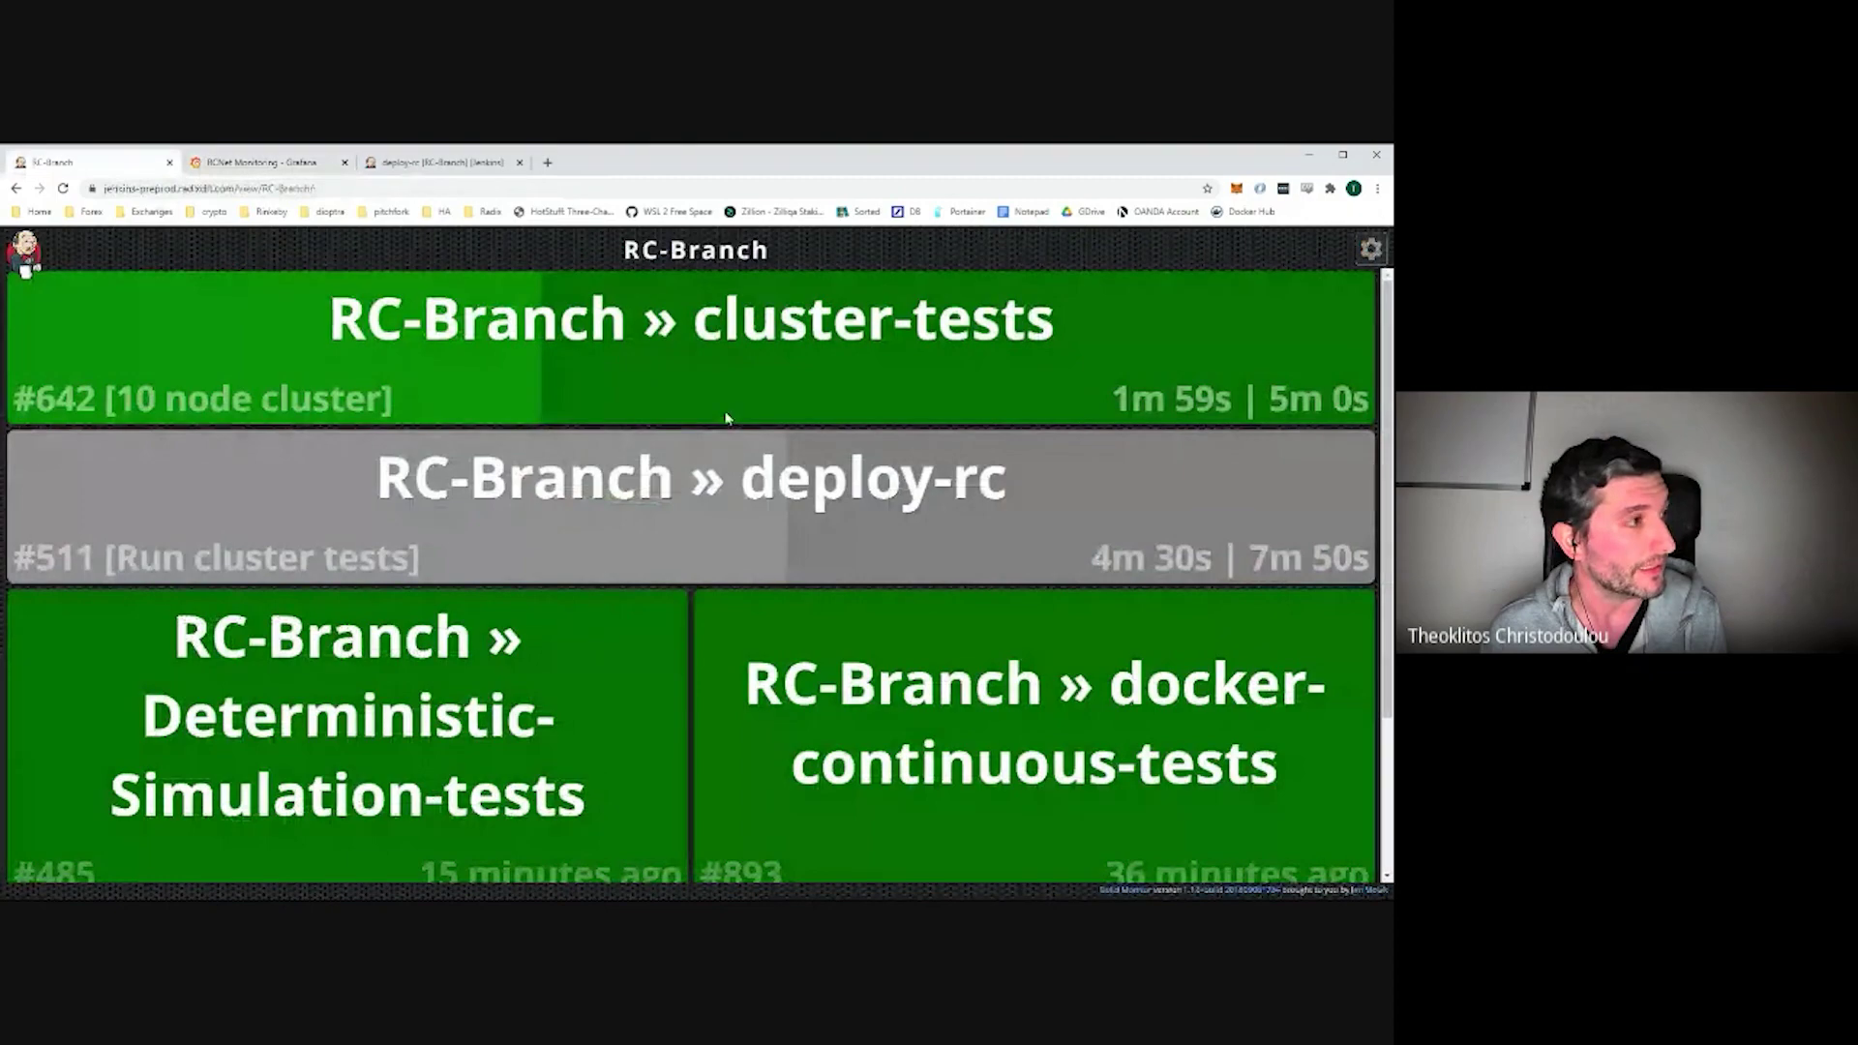
scroll(728, 417, "down", 2)
scroll(728, 418, "up", 2)
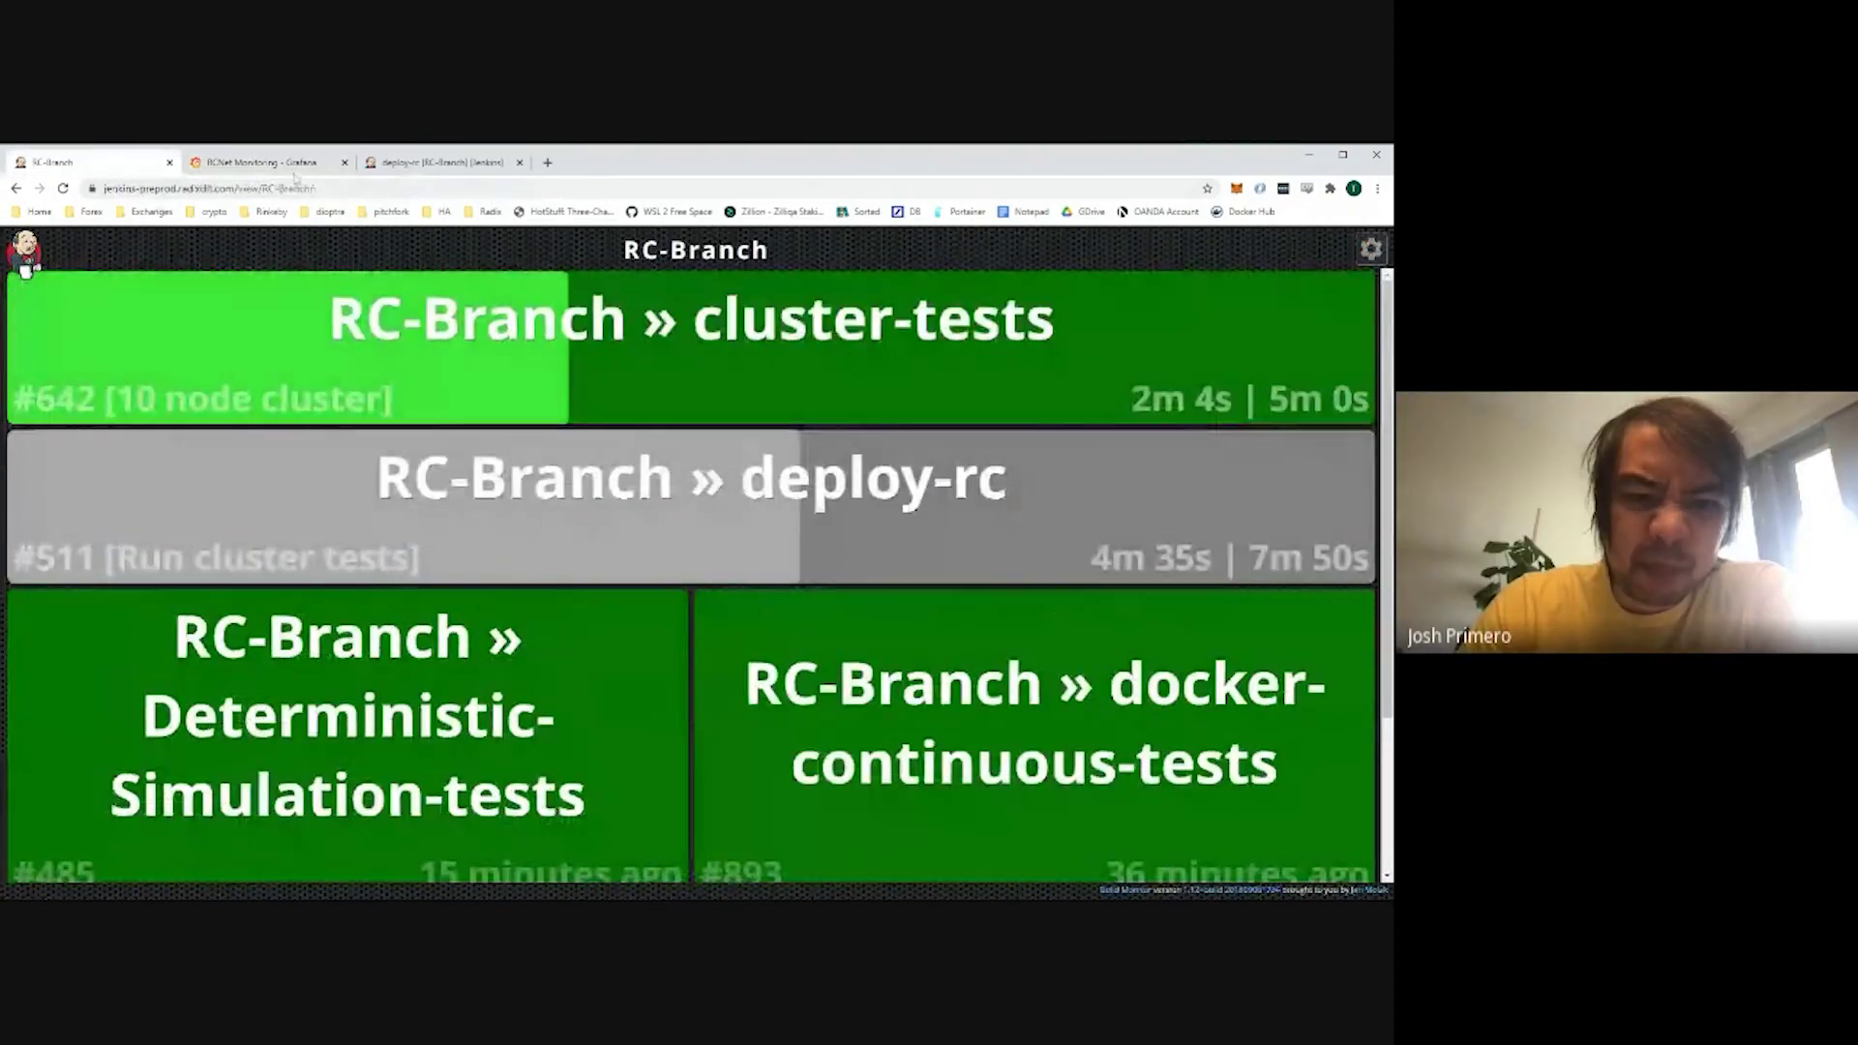
left_click(263, 163)
scroll(845, 428, "up", 1)
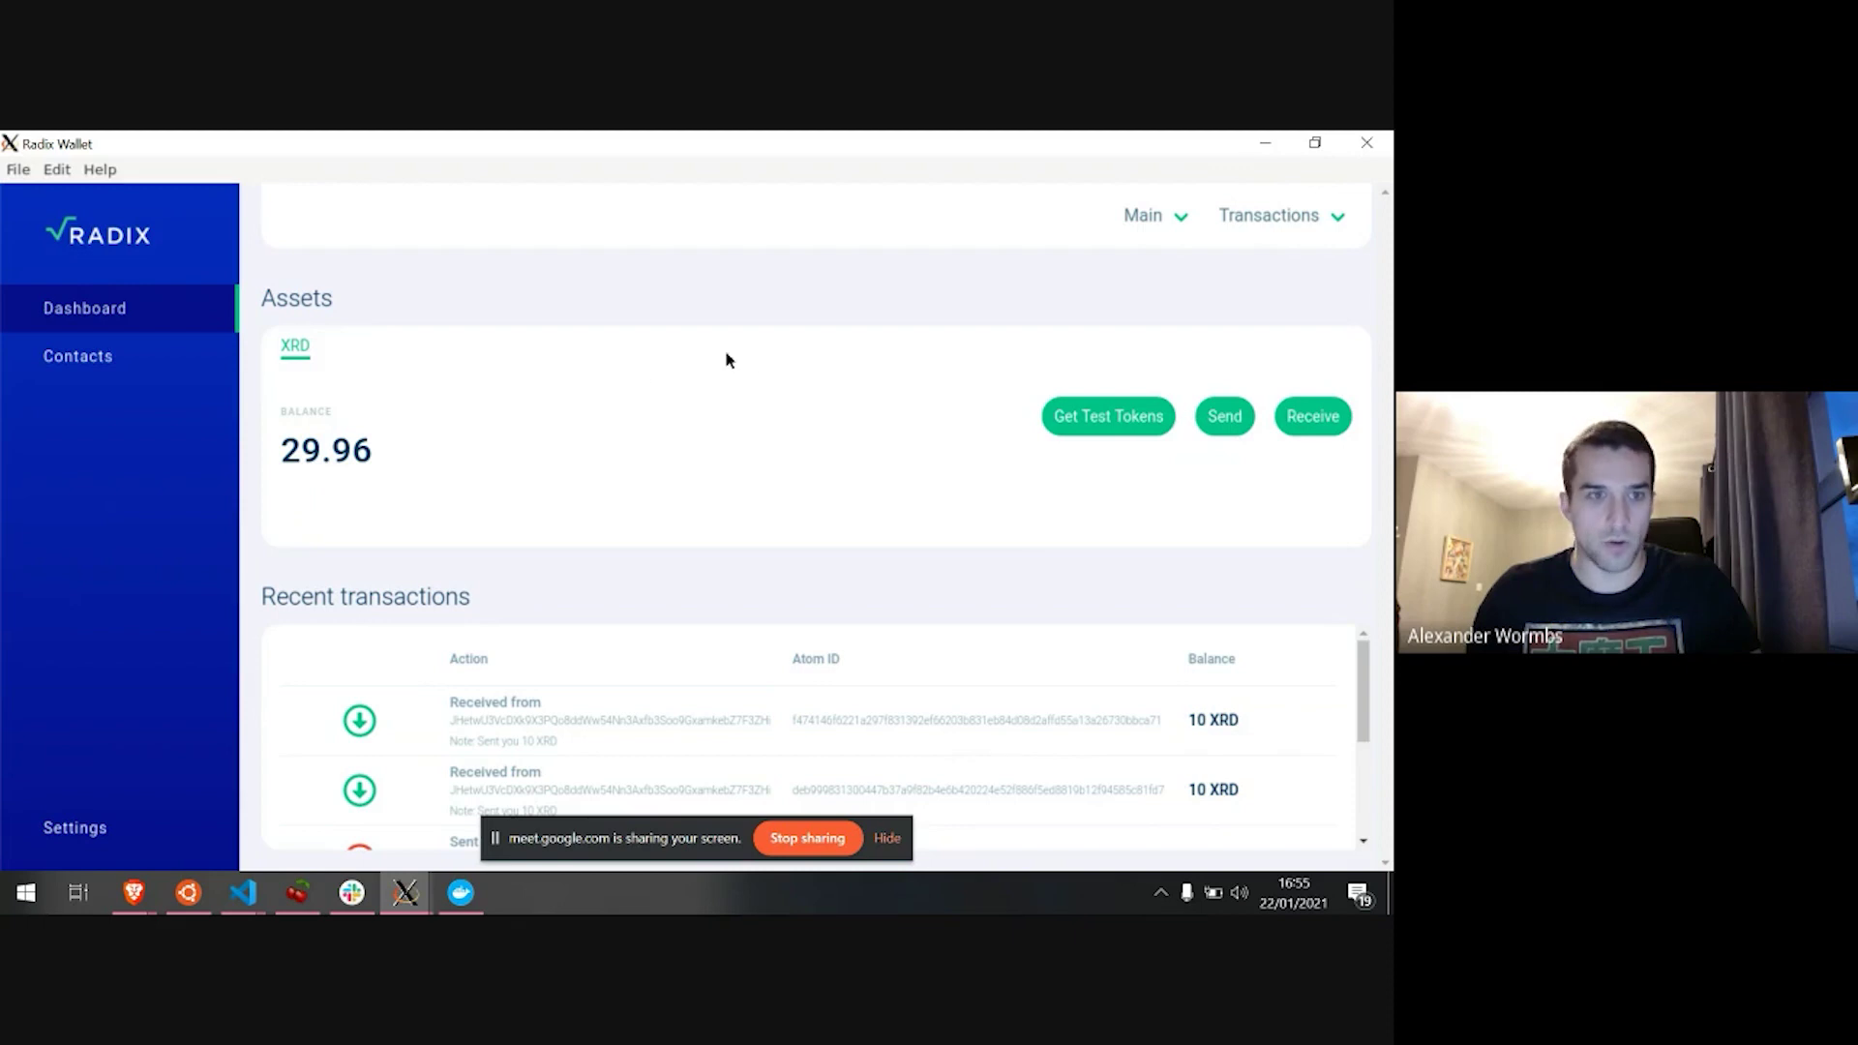
- Make Account #3 the active wallet account
left_click(1139, 223)
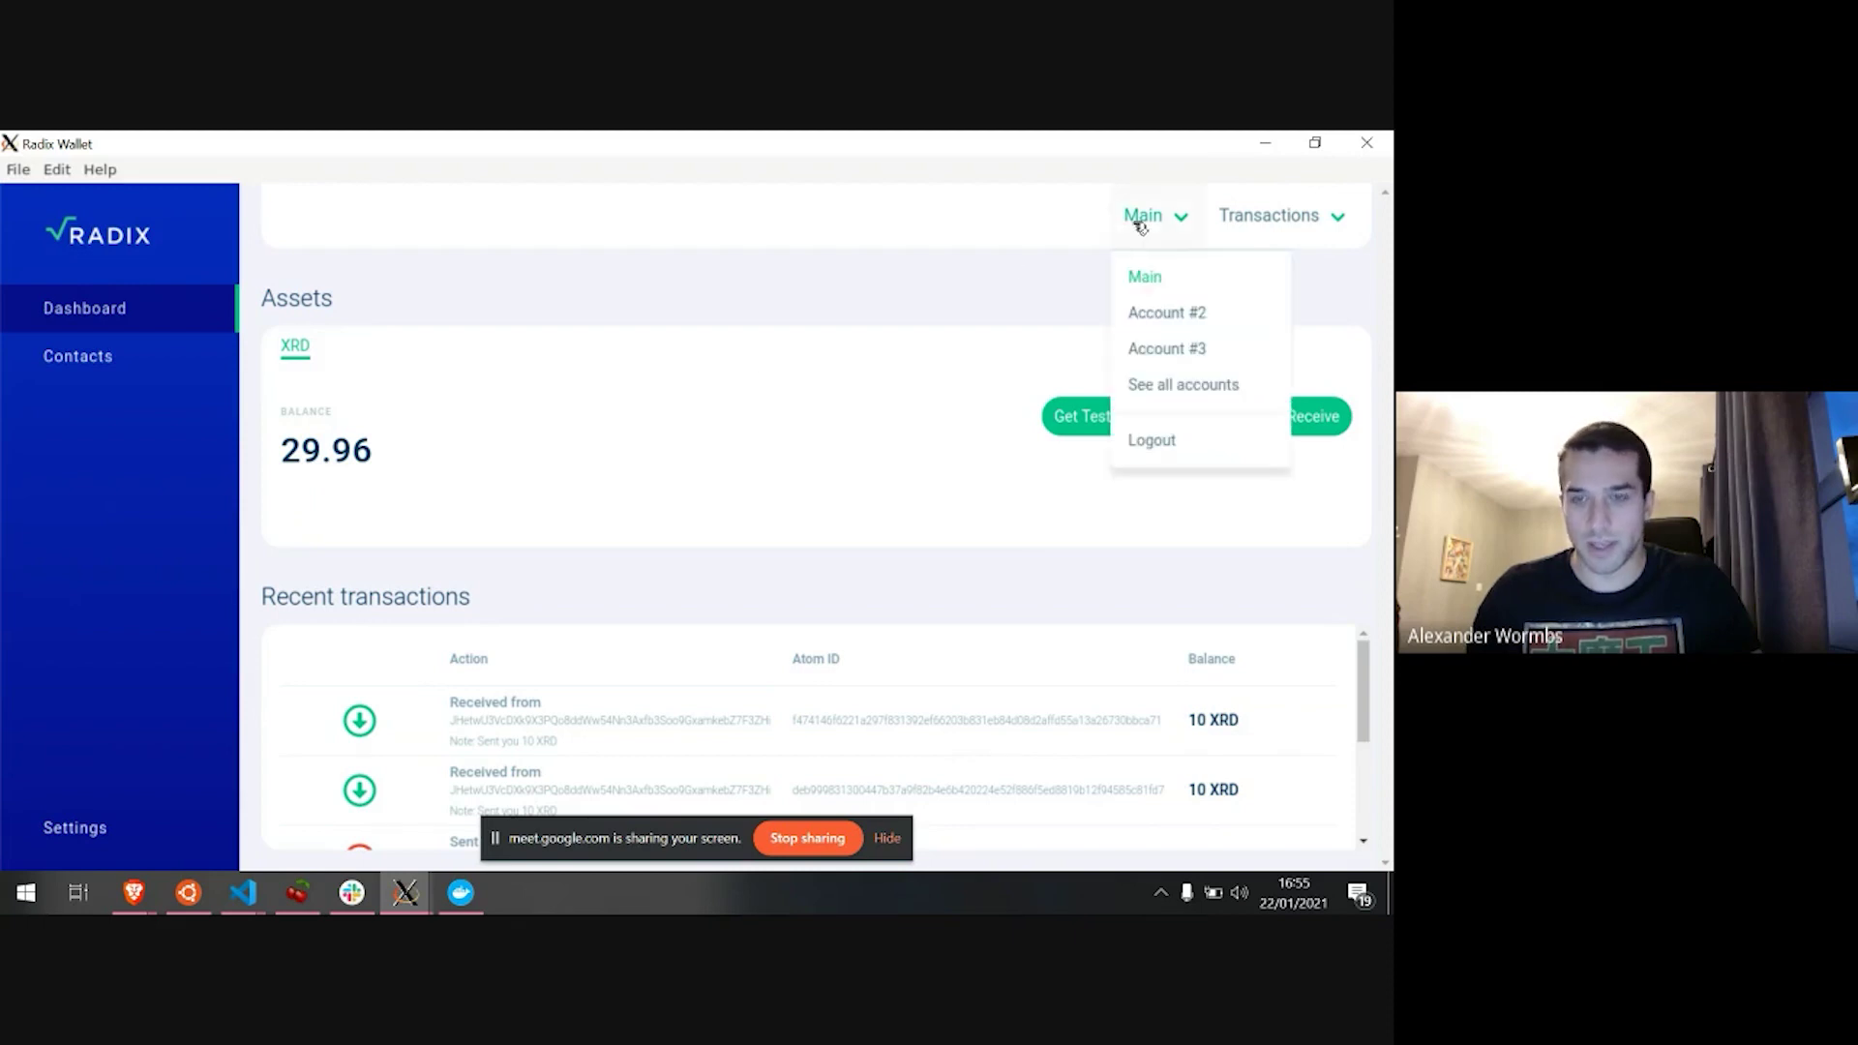
left_click(1173, 358)
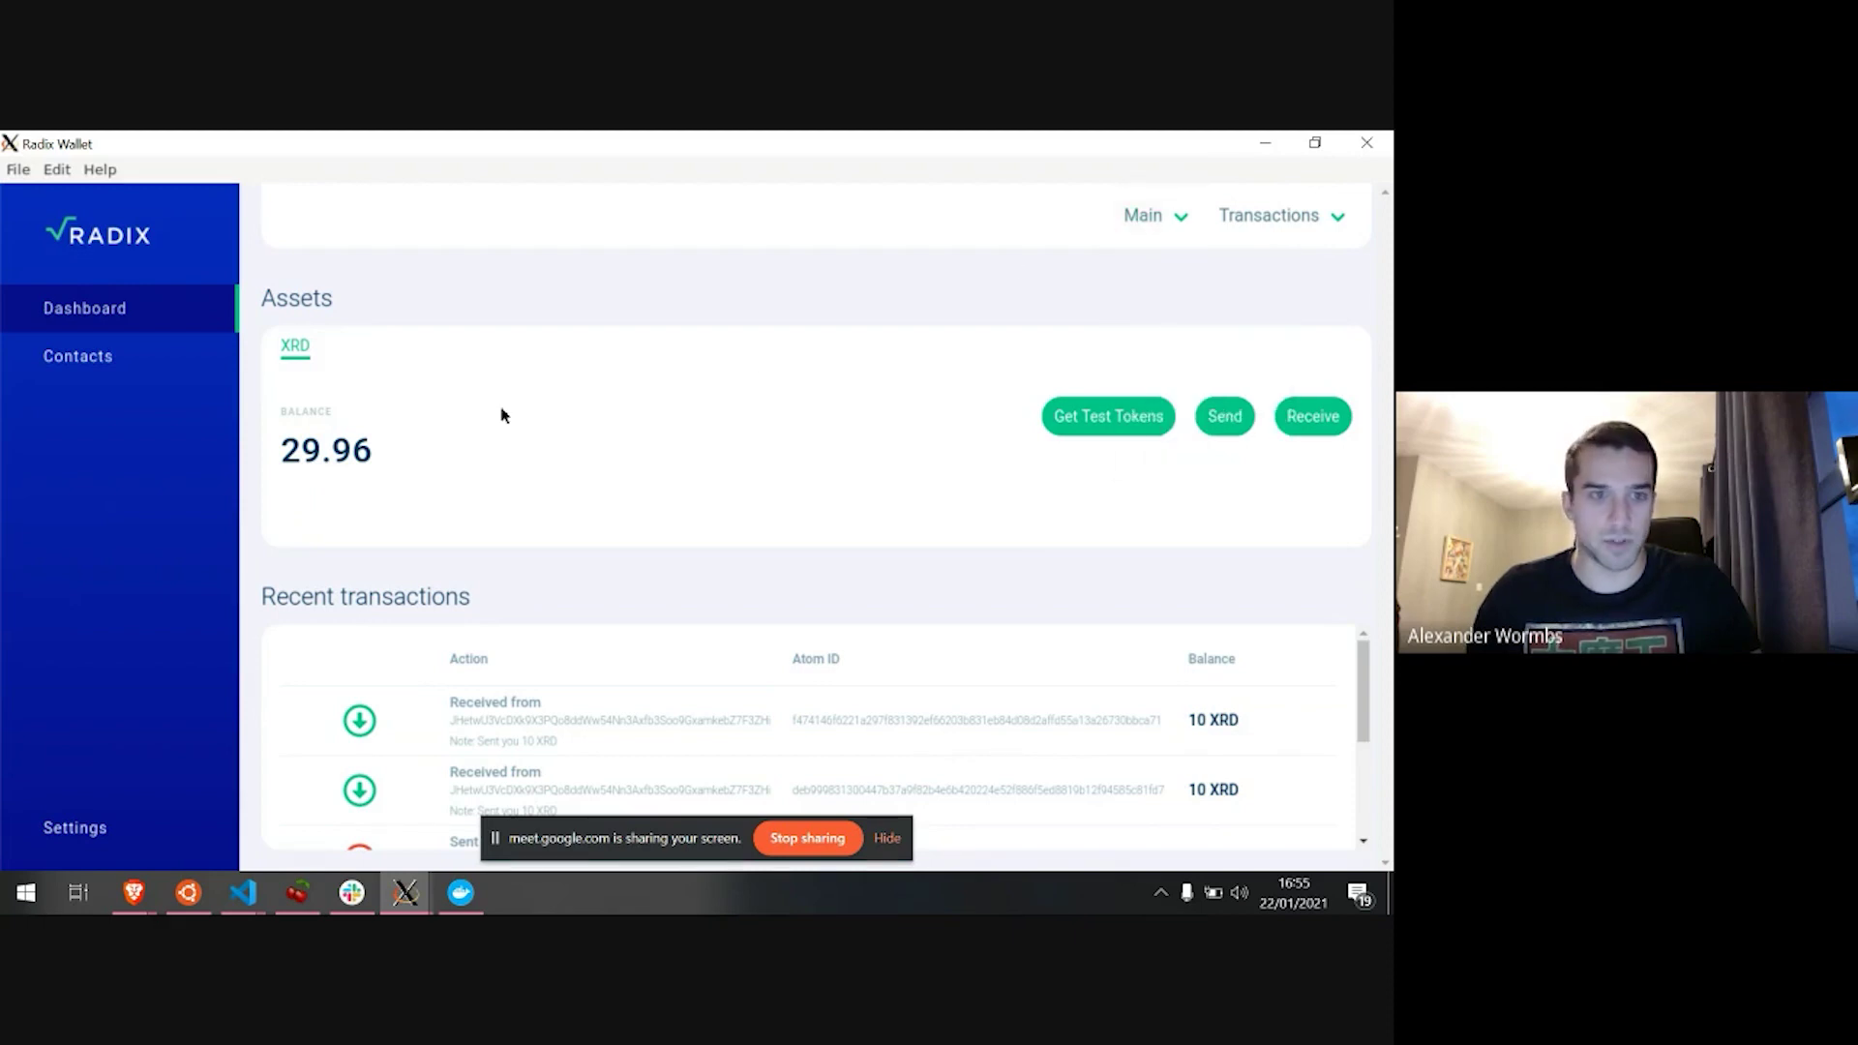
left_click(1146, 223)
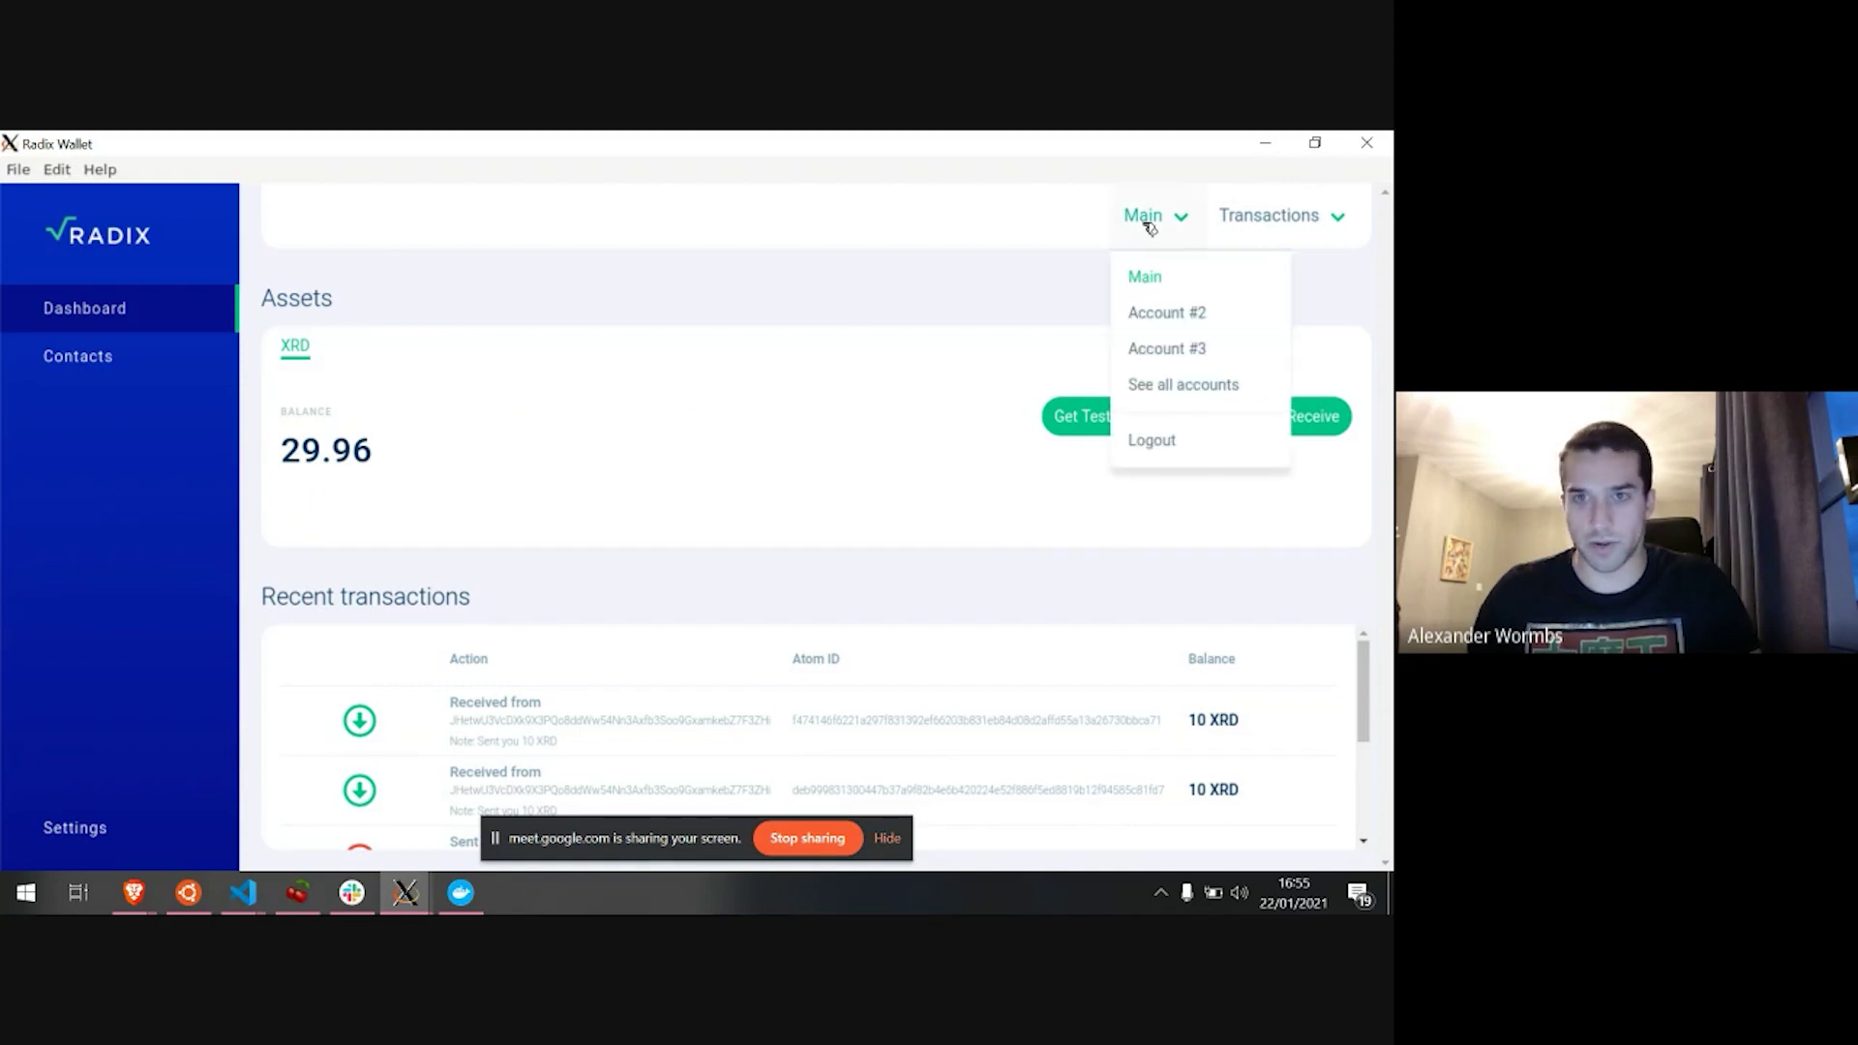
left_click(1166, 348)
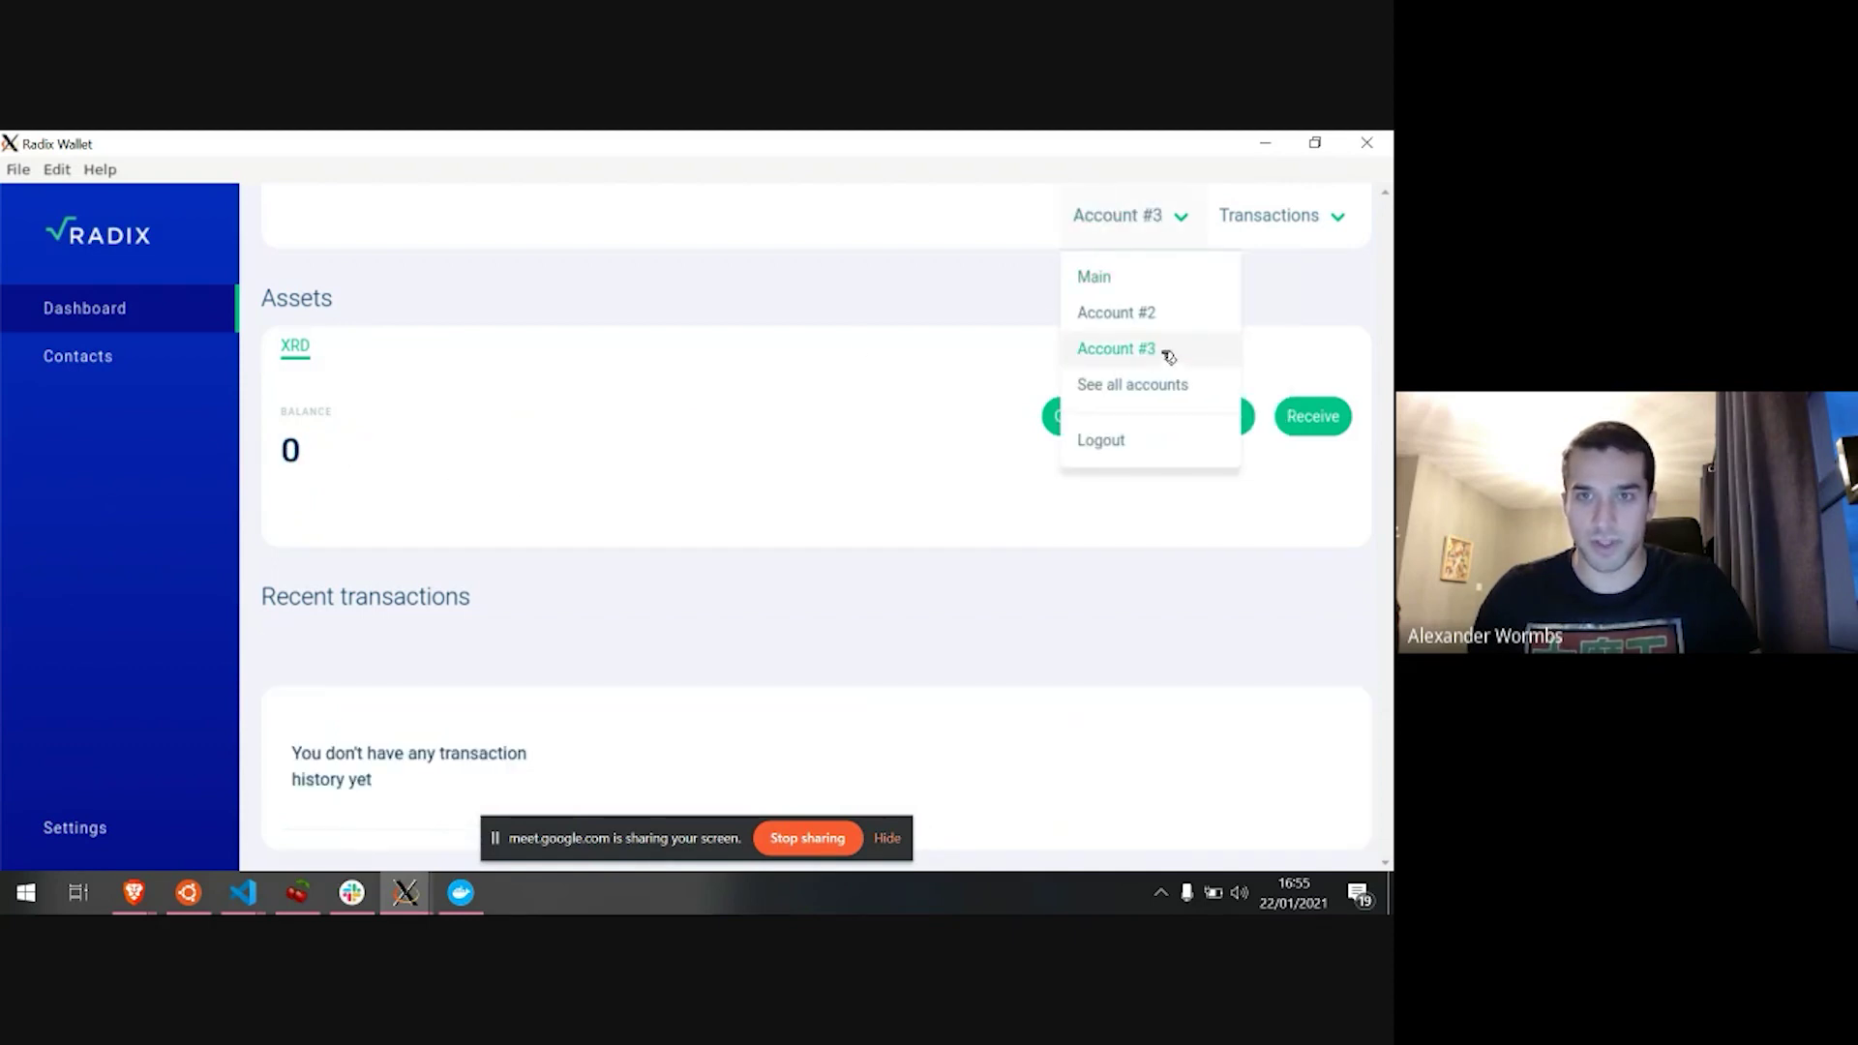
- Show the page listing all accounts and select Account #3's full address
left_click(1119, 220)
left_click(393, 427)
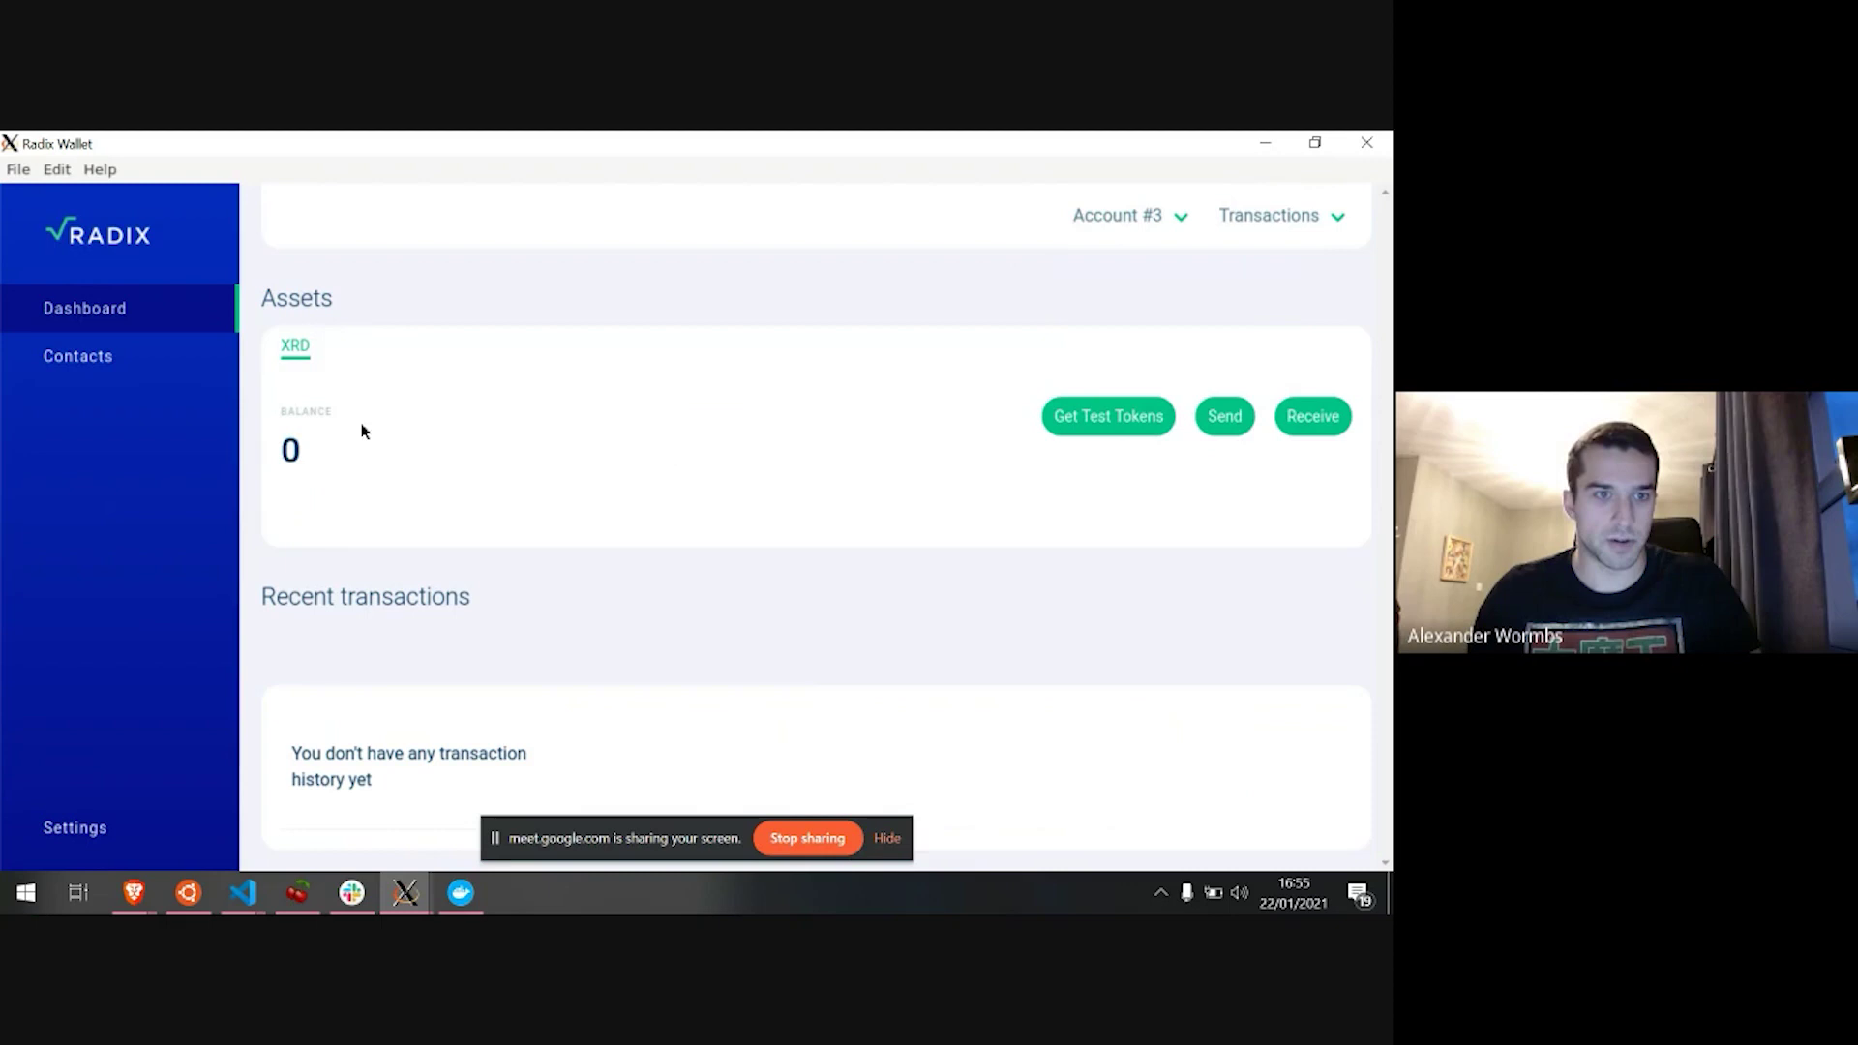
left_click(1219, 224)
left_click(1180, 216)
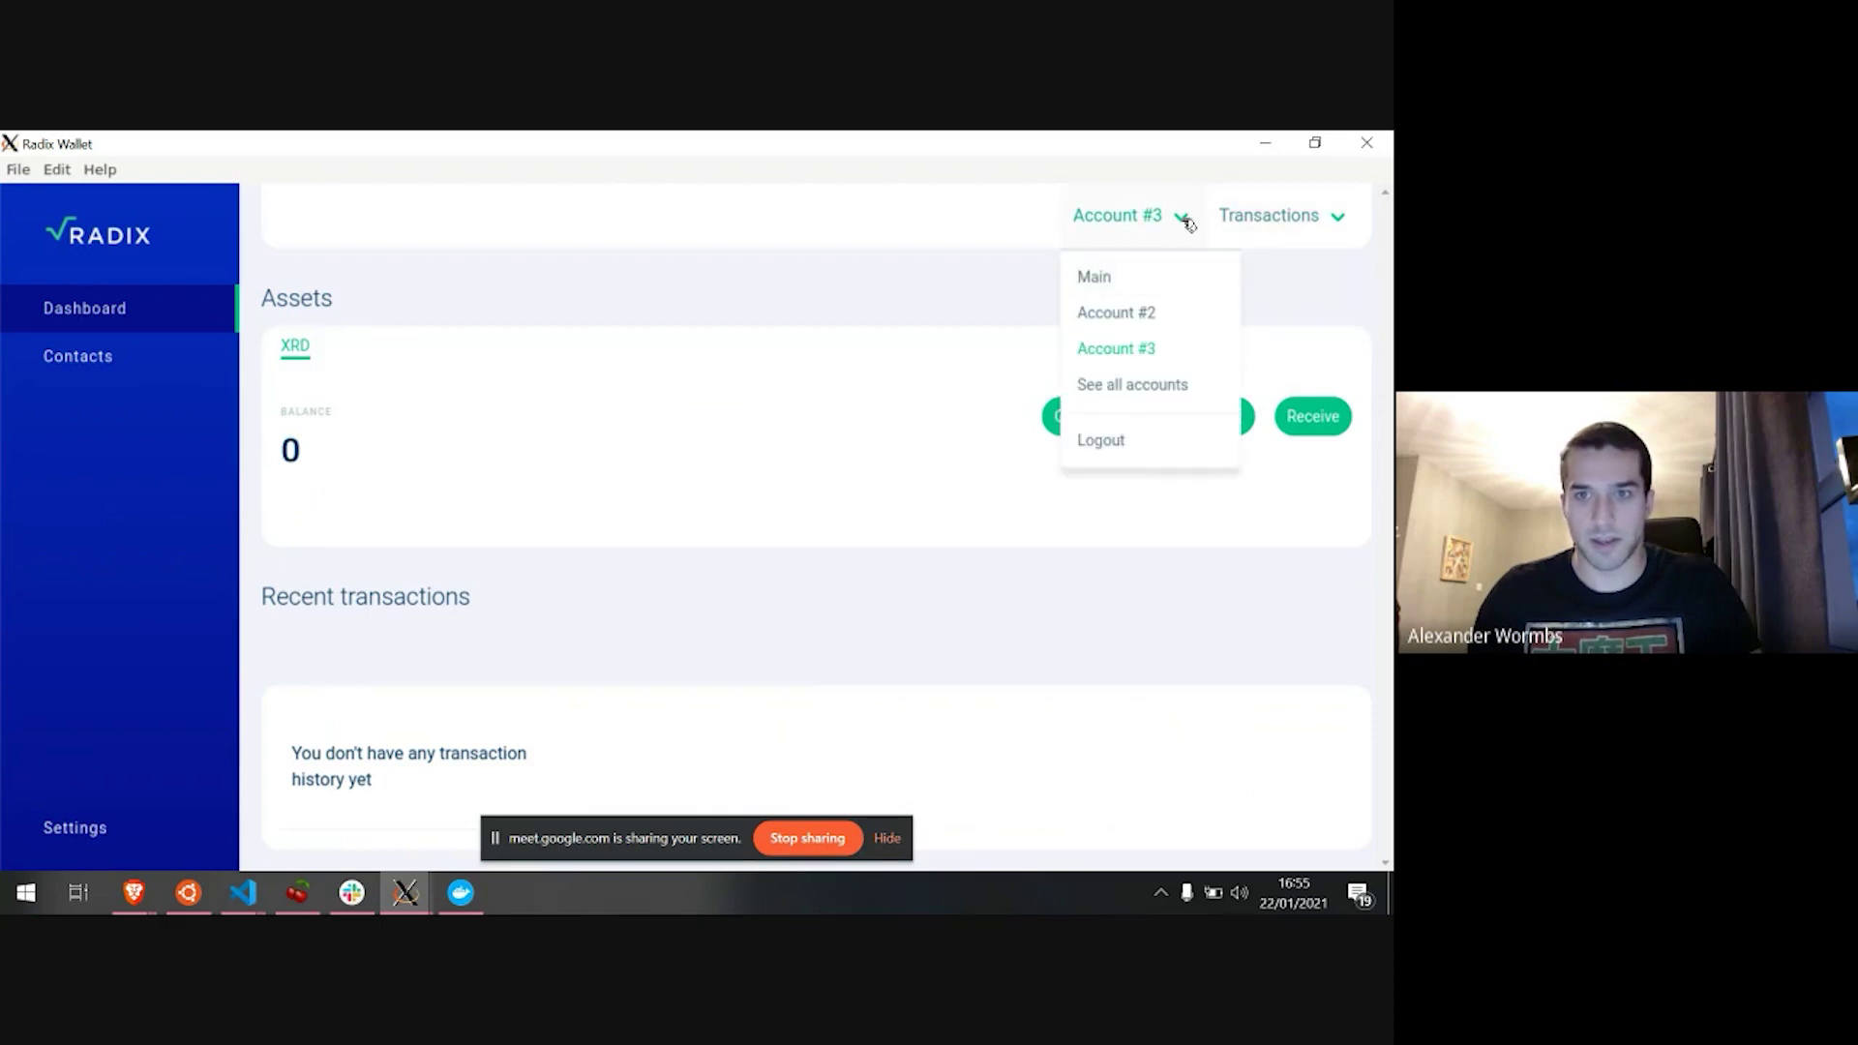
left_click(1254, 205)
mouse_move(1127, 218)
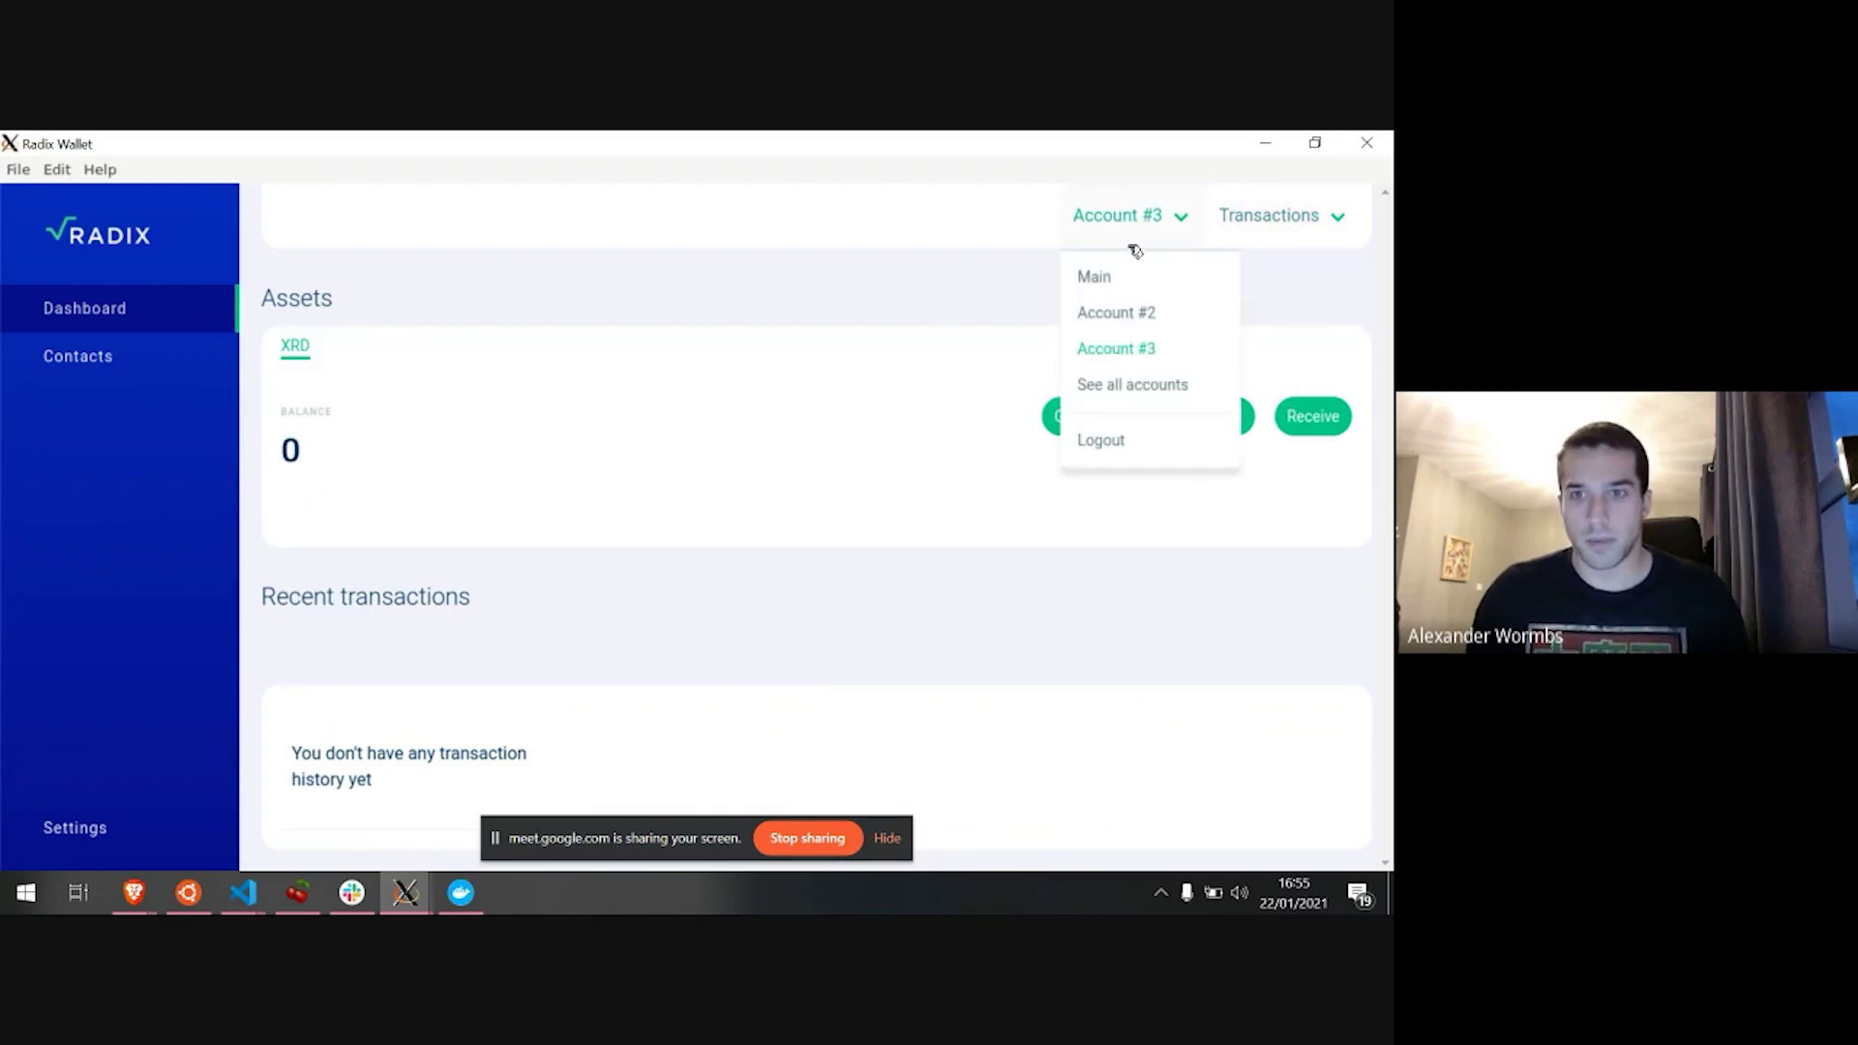
left_click(1127, 385)
double_click(391, 497)
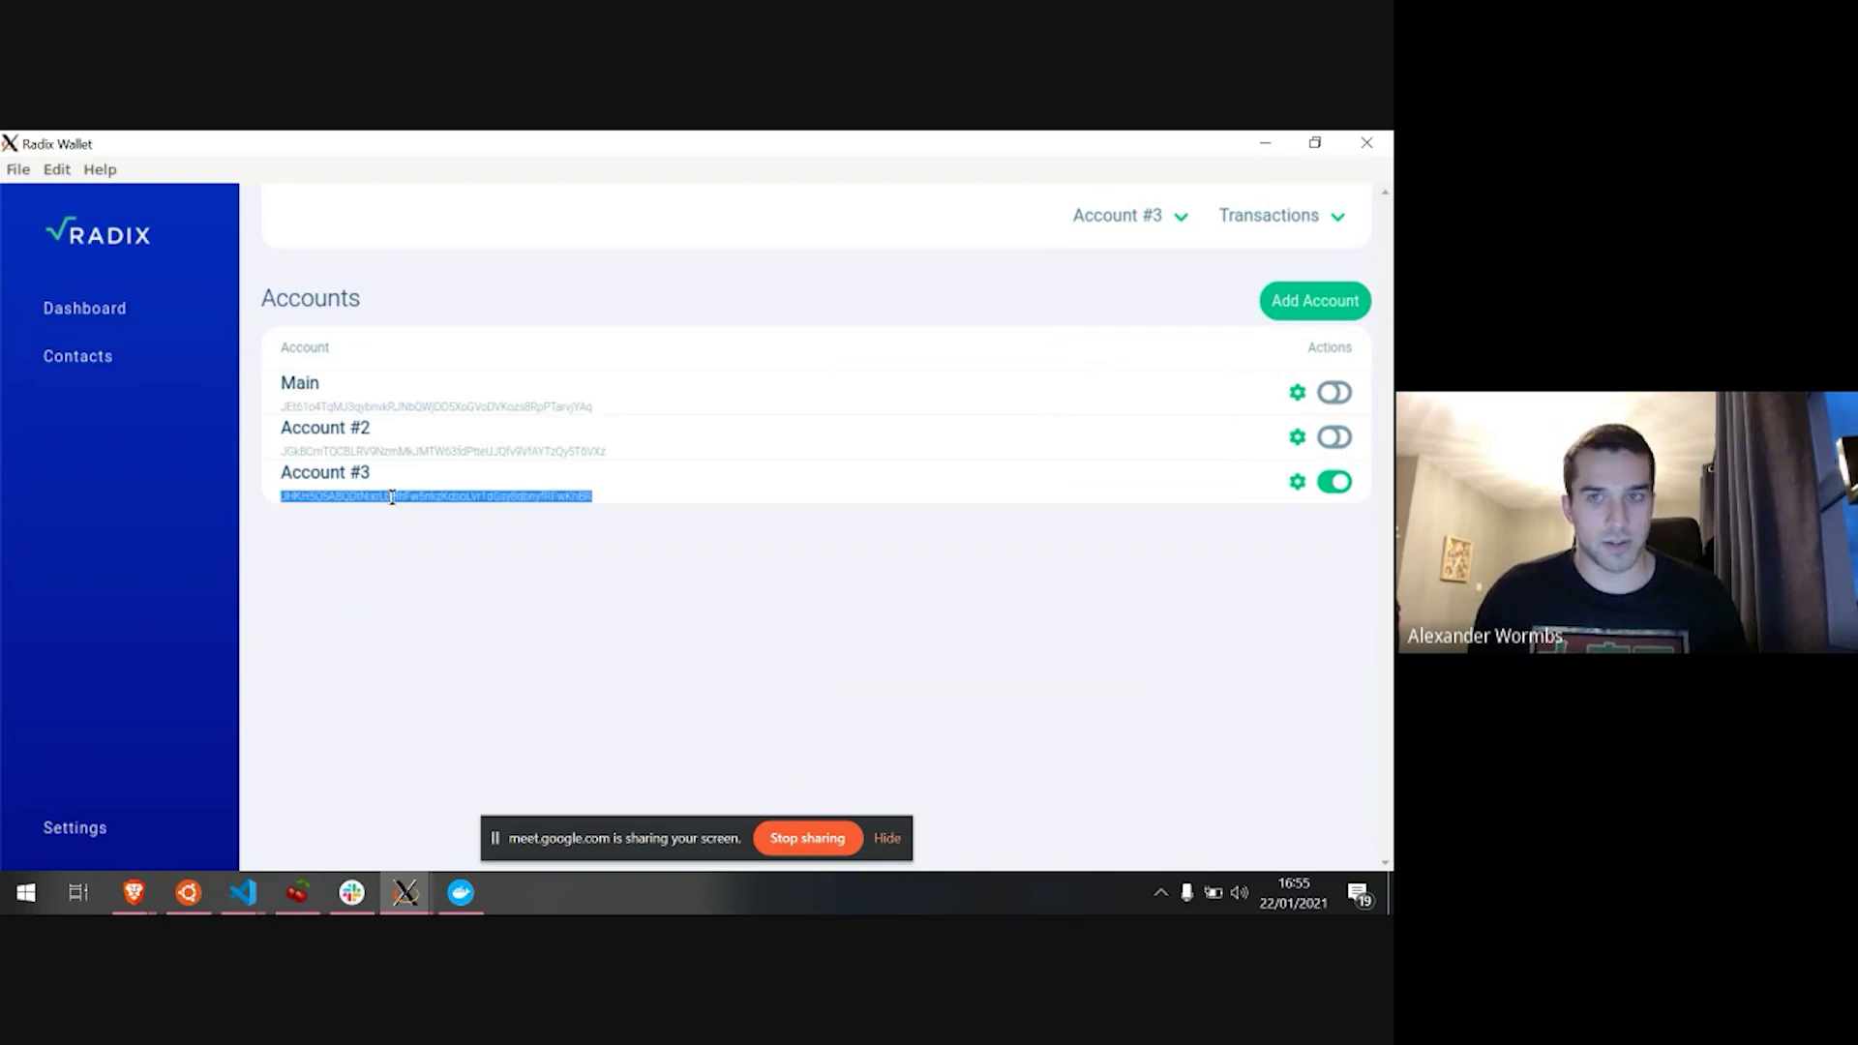
left_click(1258, 218)
- Send 10 XRD from the Main account to the pasted recipient address and confirm the fee
left_click(1246, 284)
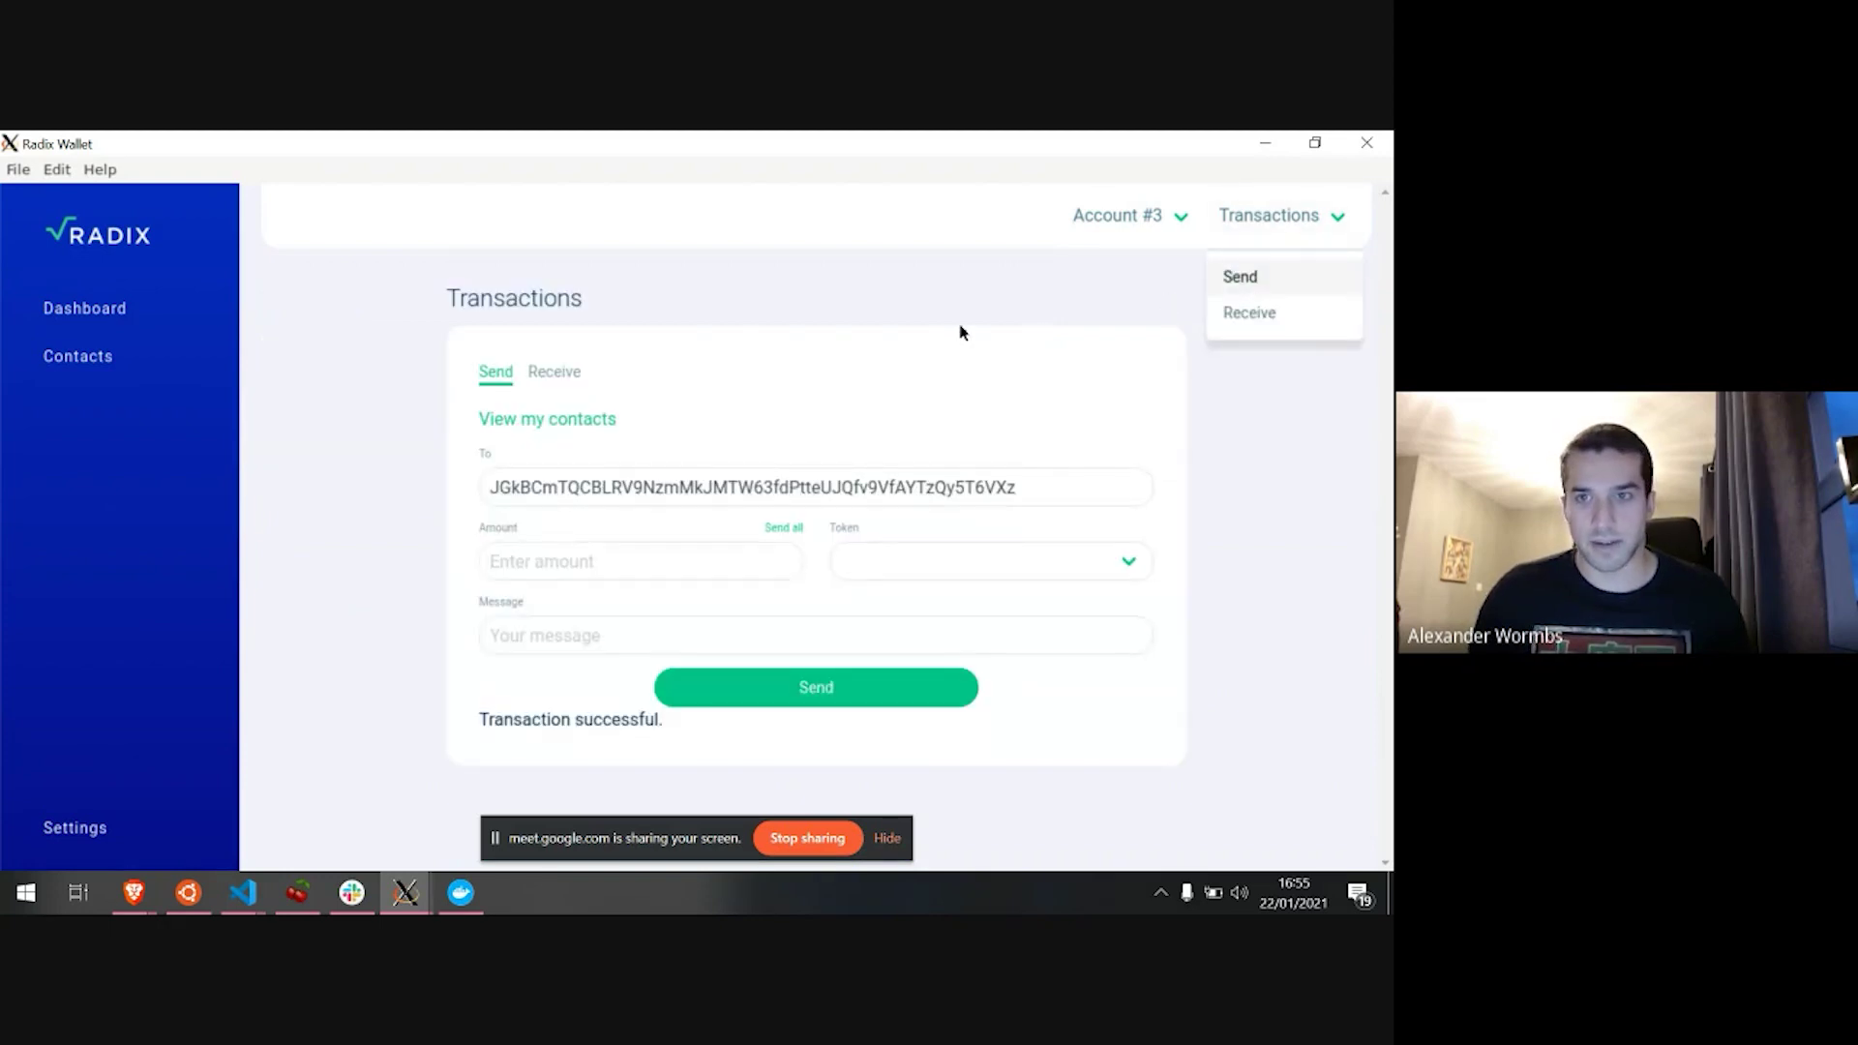
left_click(1127, 215)
left_click(1090, 274)
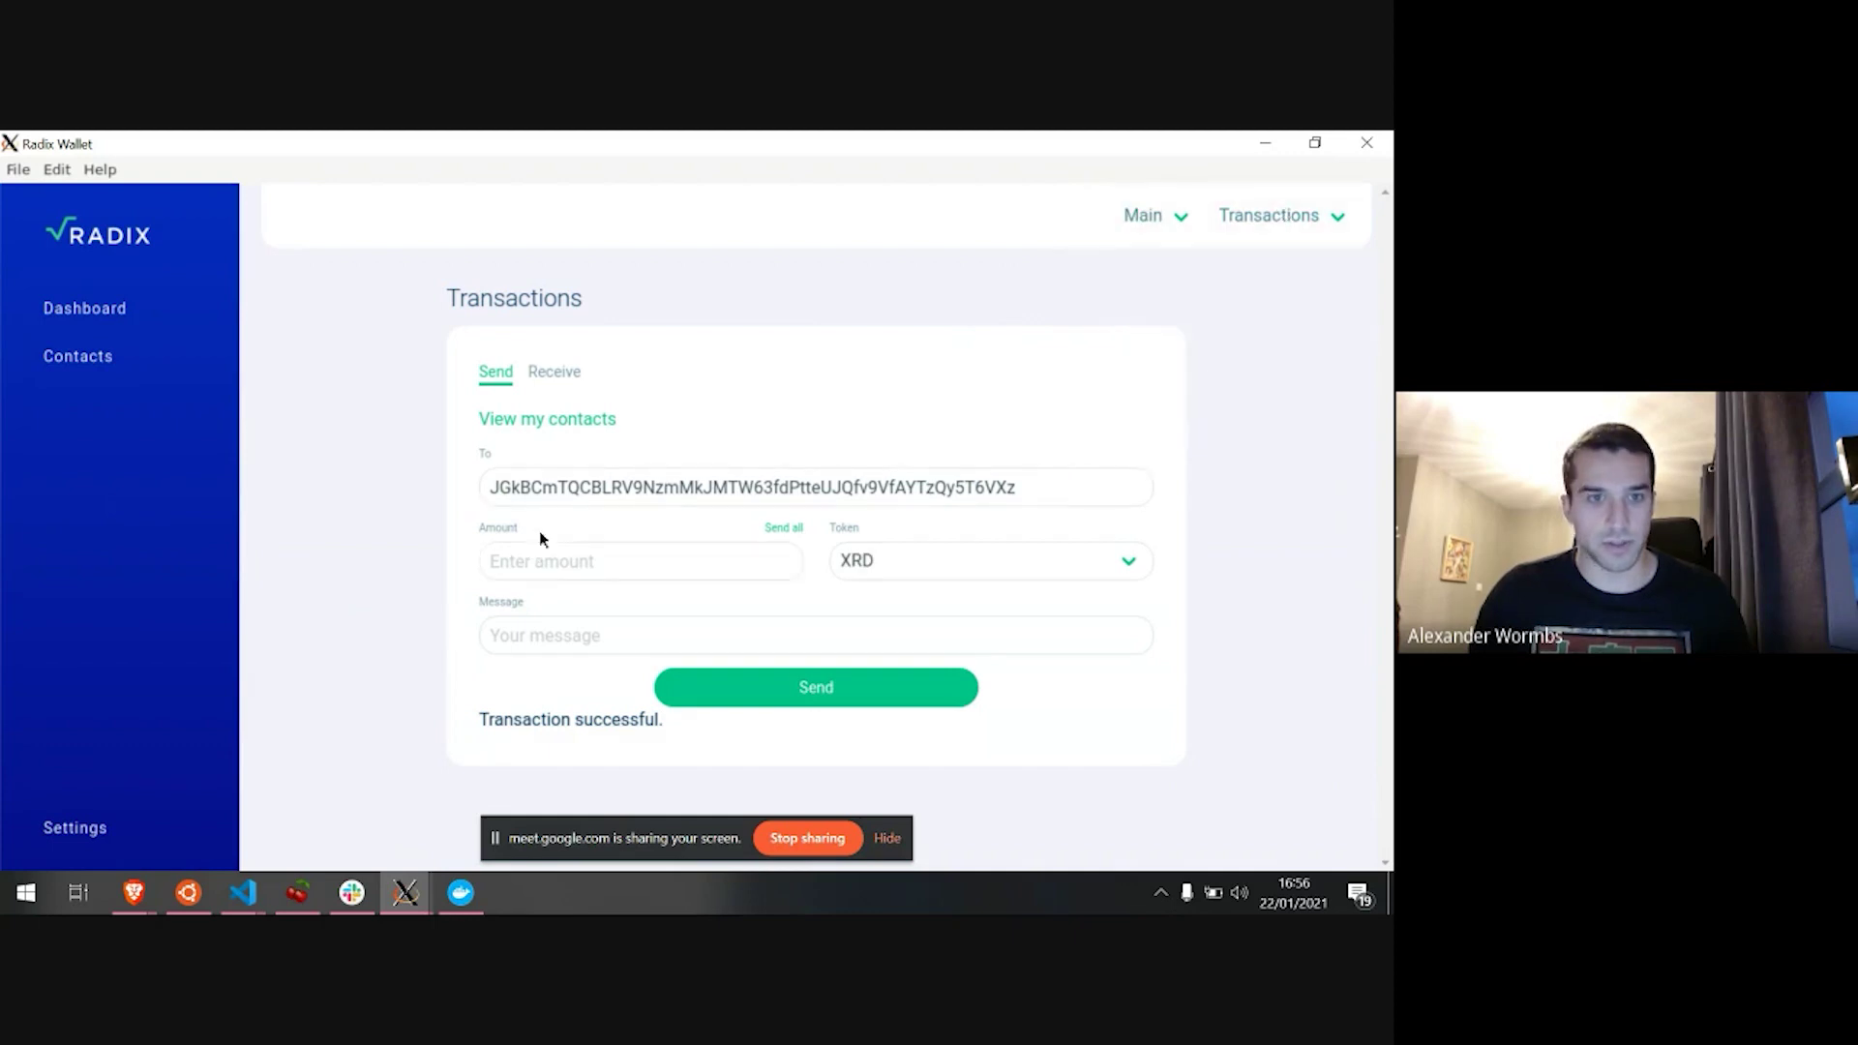
triple_click(755, 486)
key("BackSpace")
type("JHKH5Q5ABQDtNixrLbHhFw5nkzKdsoLVr1dGsy8dbnyfRFwKhBR")
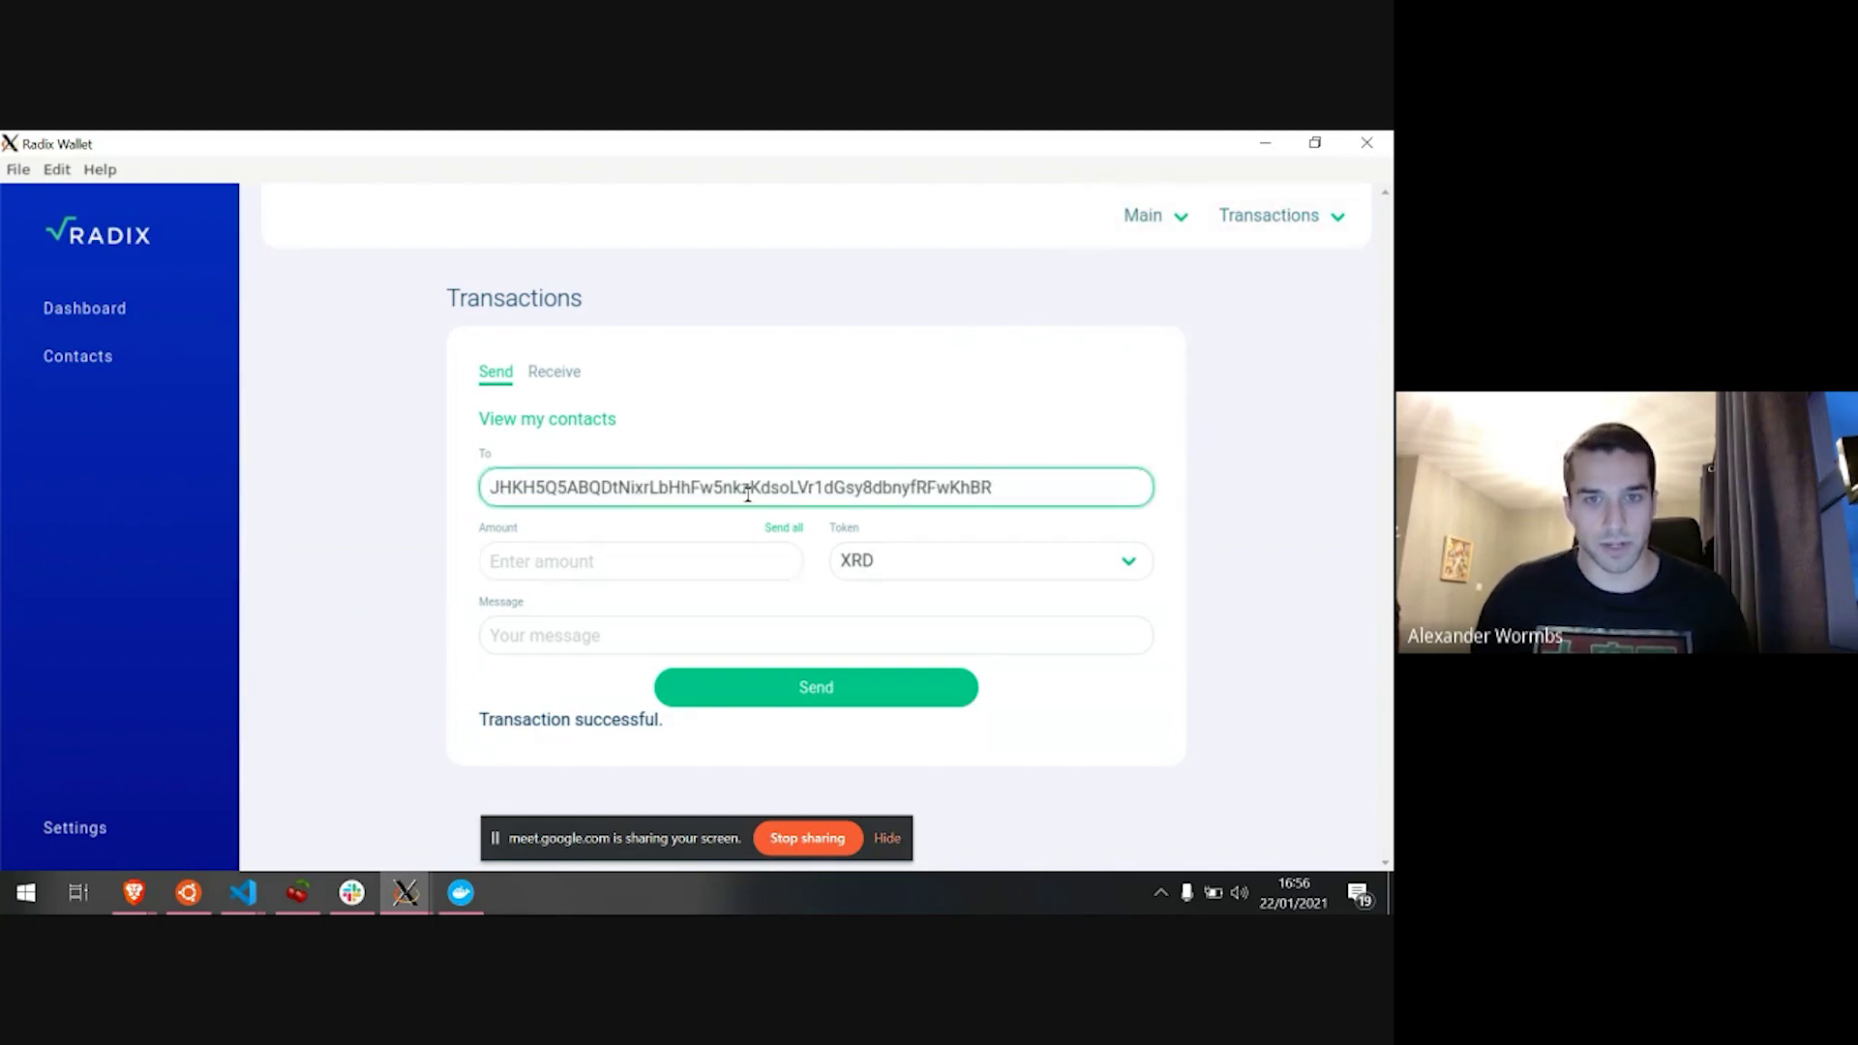
left_click(688, 550)
type("10")
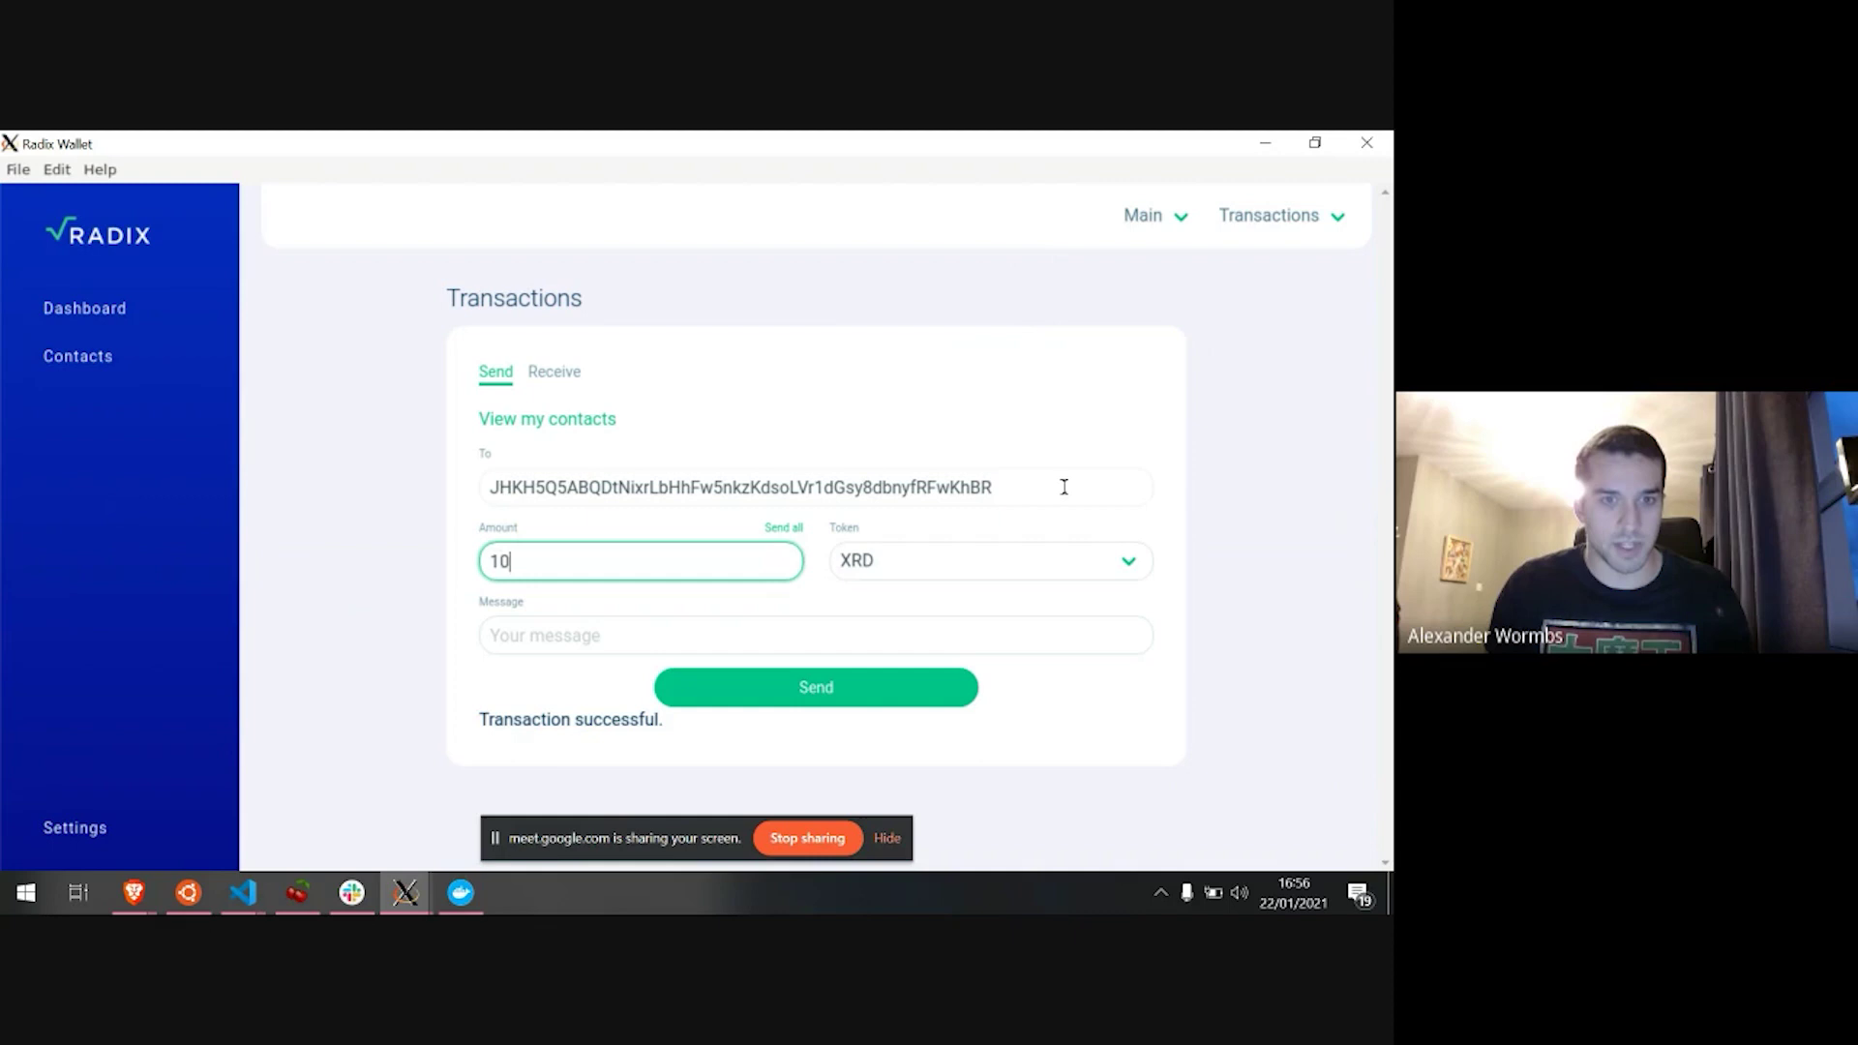
left_click(759, 698)
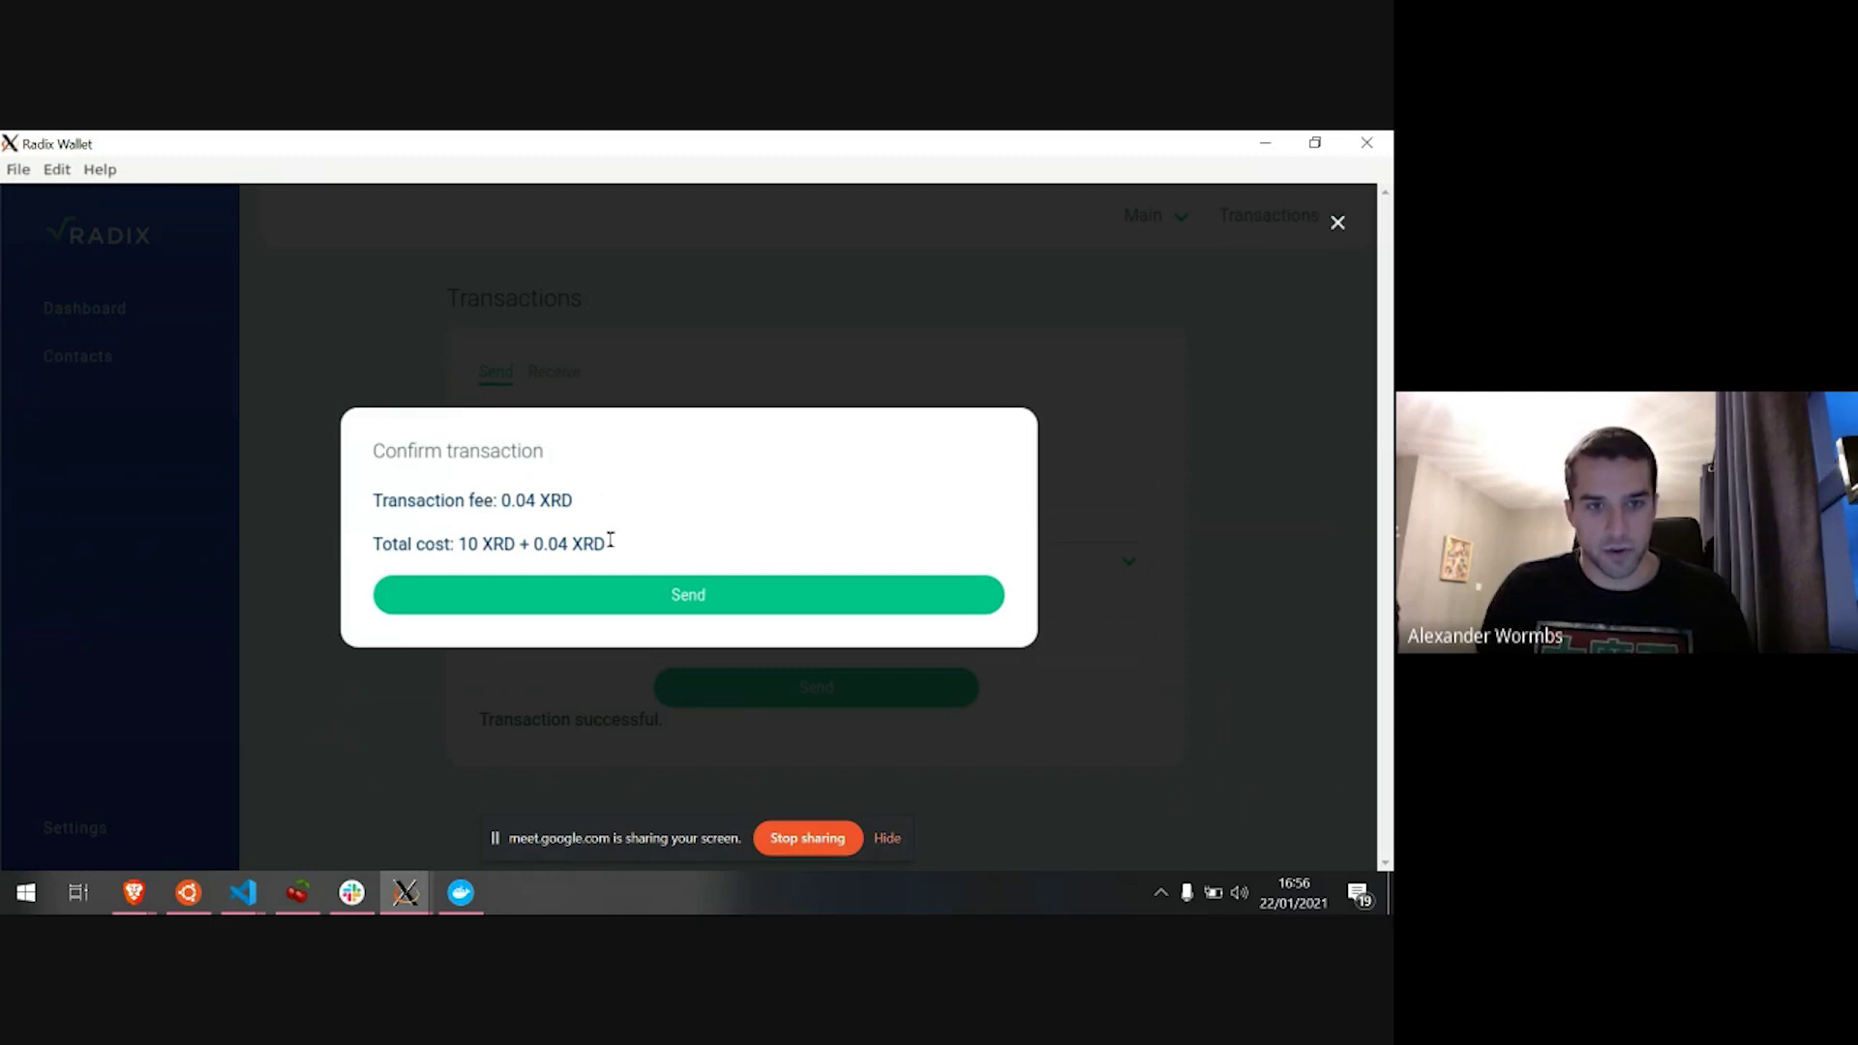
left_click(753, 597)
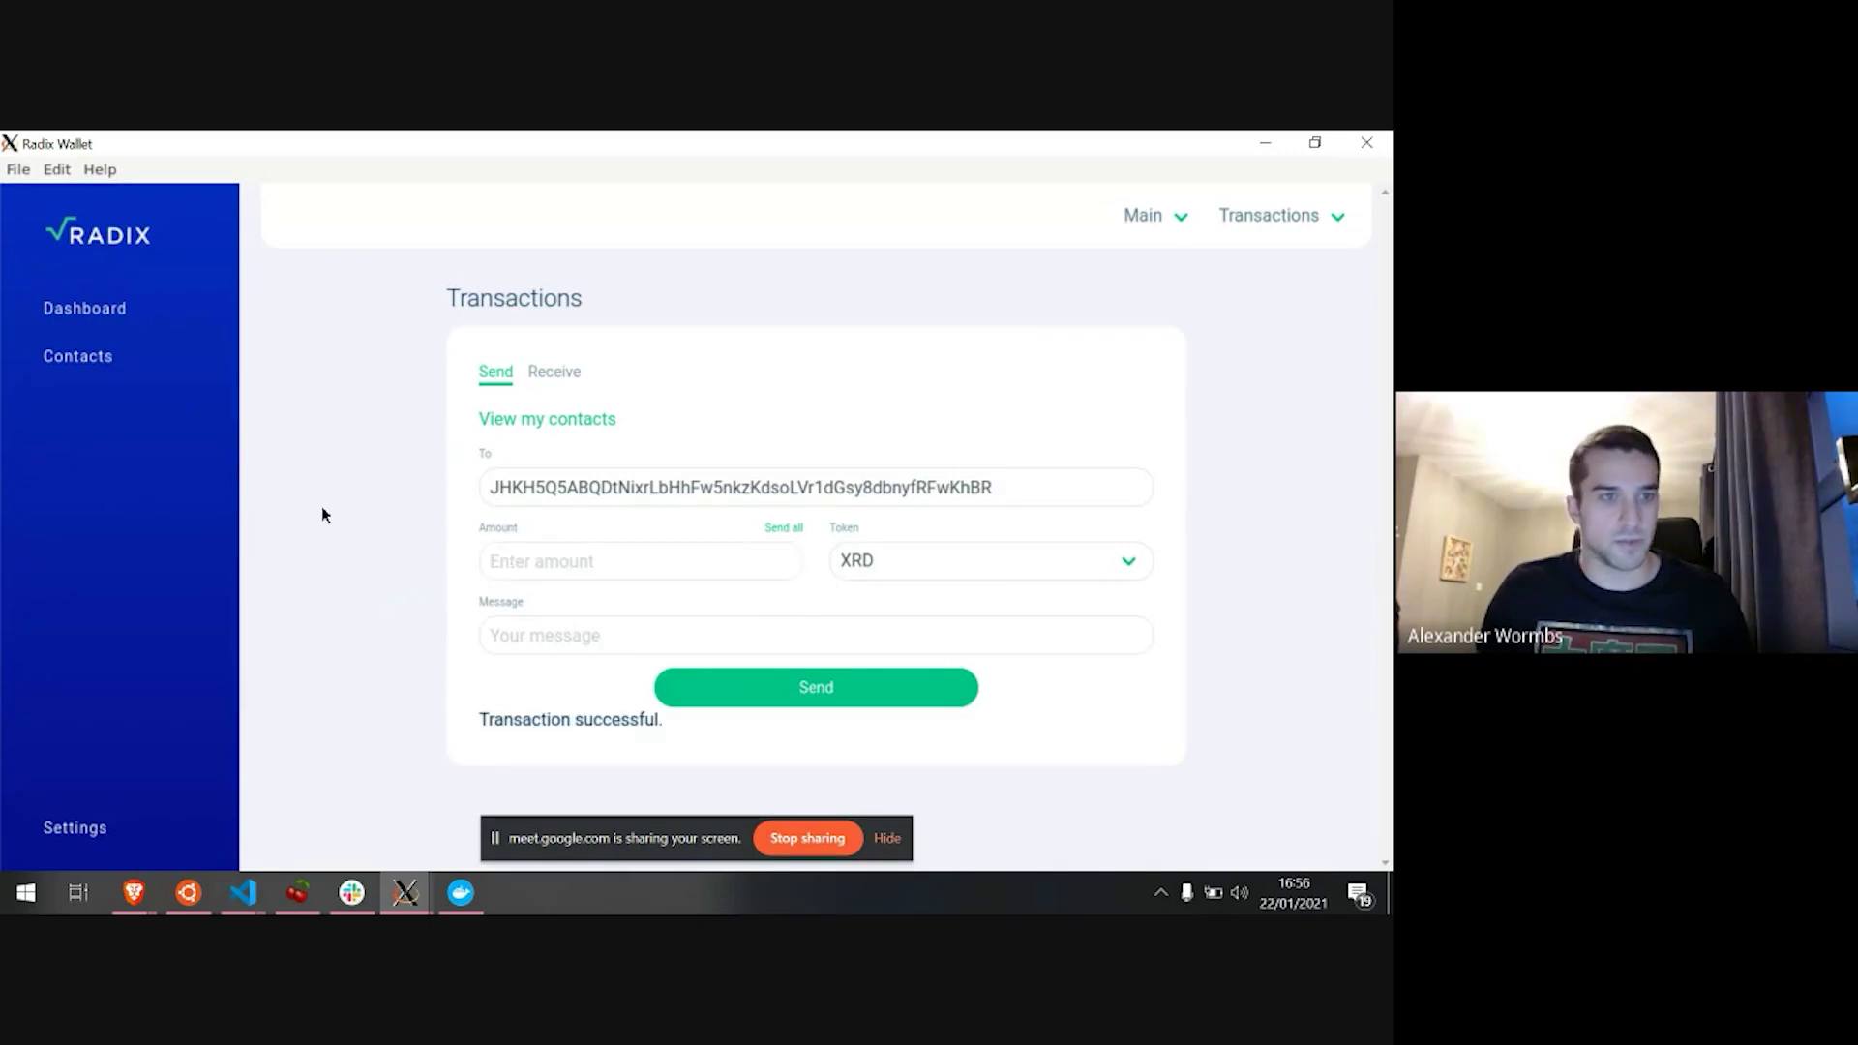
- Open the dashboard and switch to Account #3 to check its 10 XRD balance
left_click(114, 317)
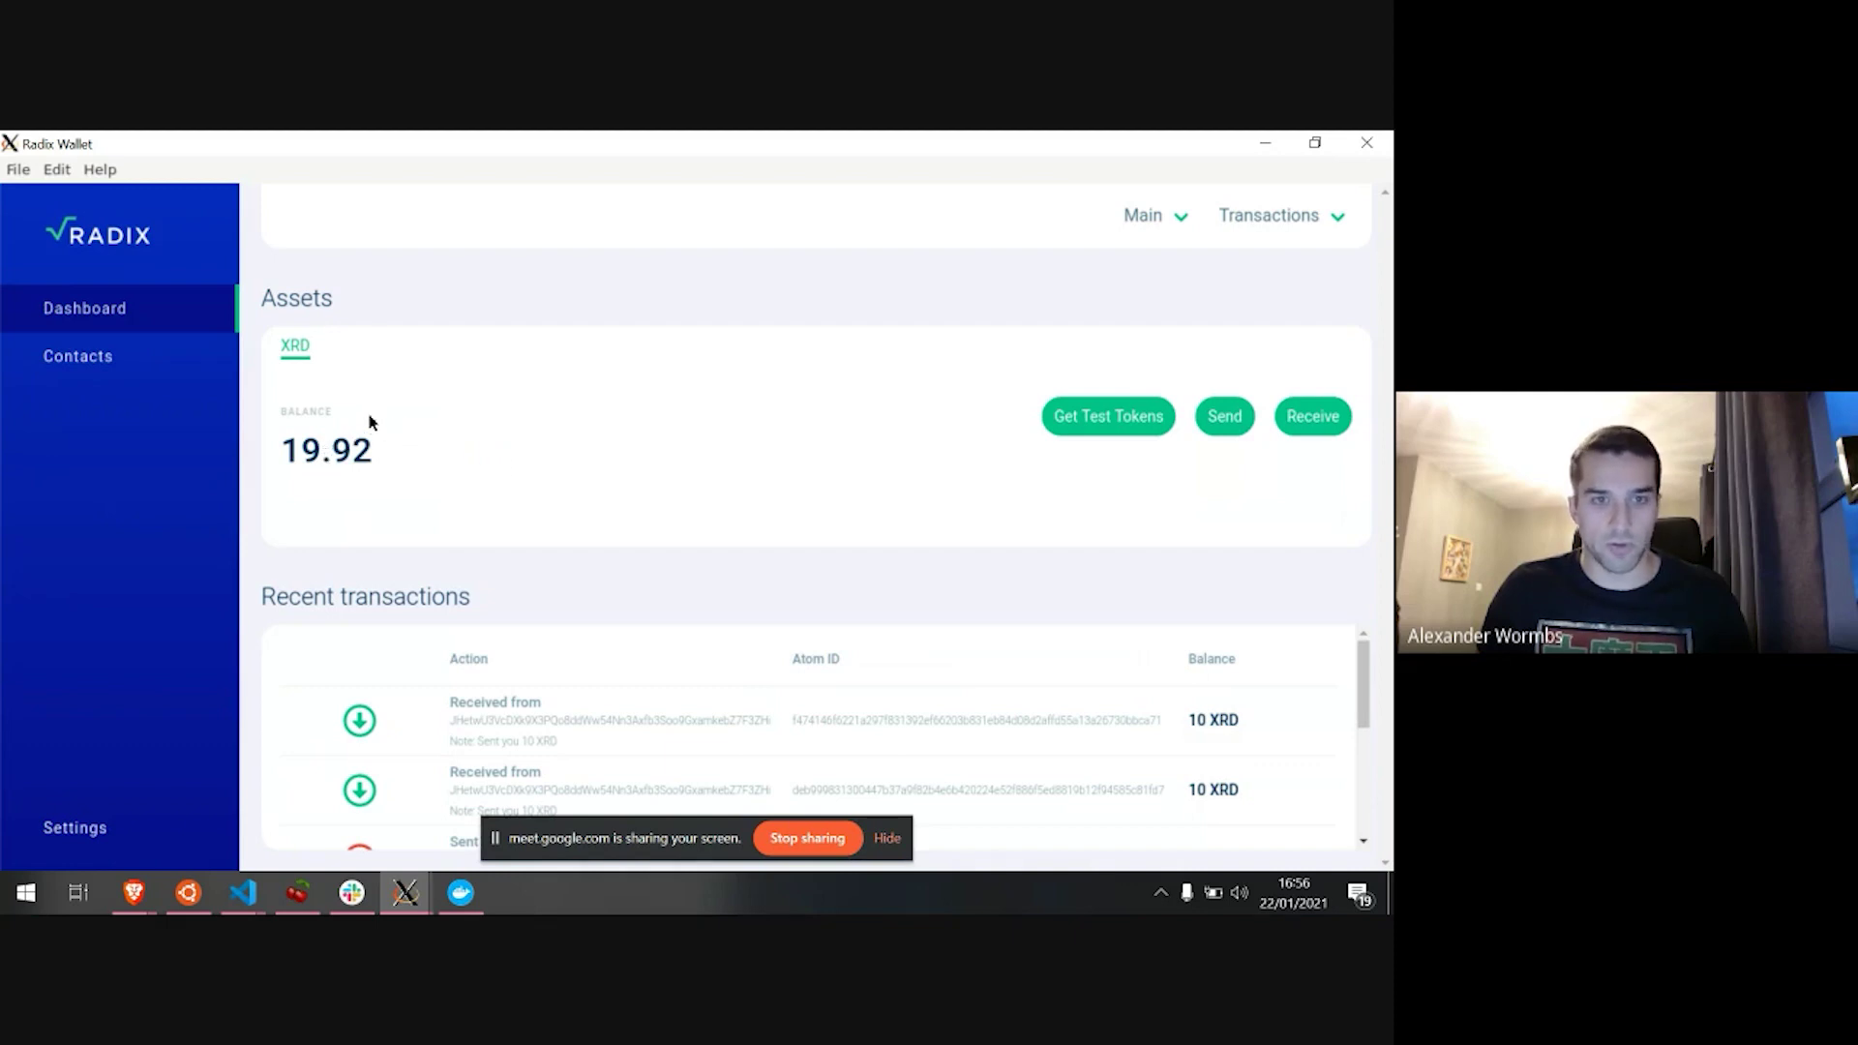
left_click(1147, 215)
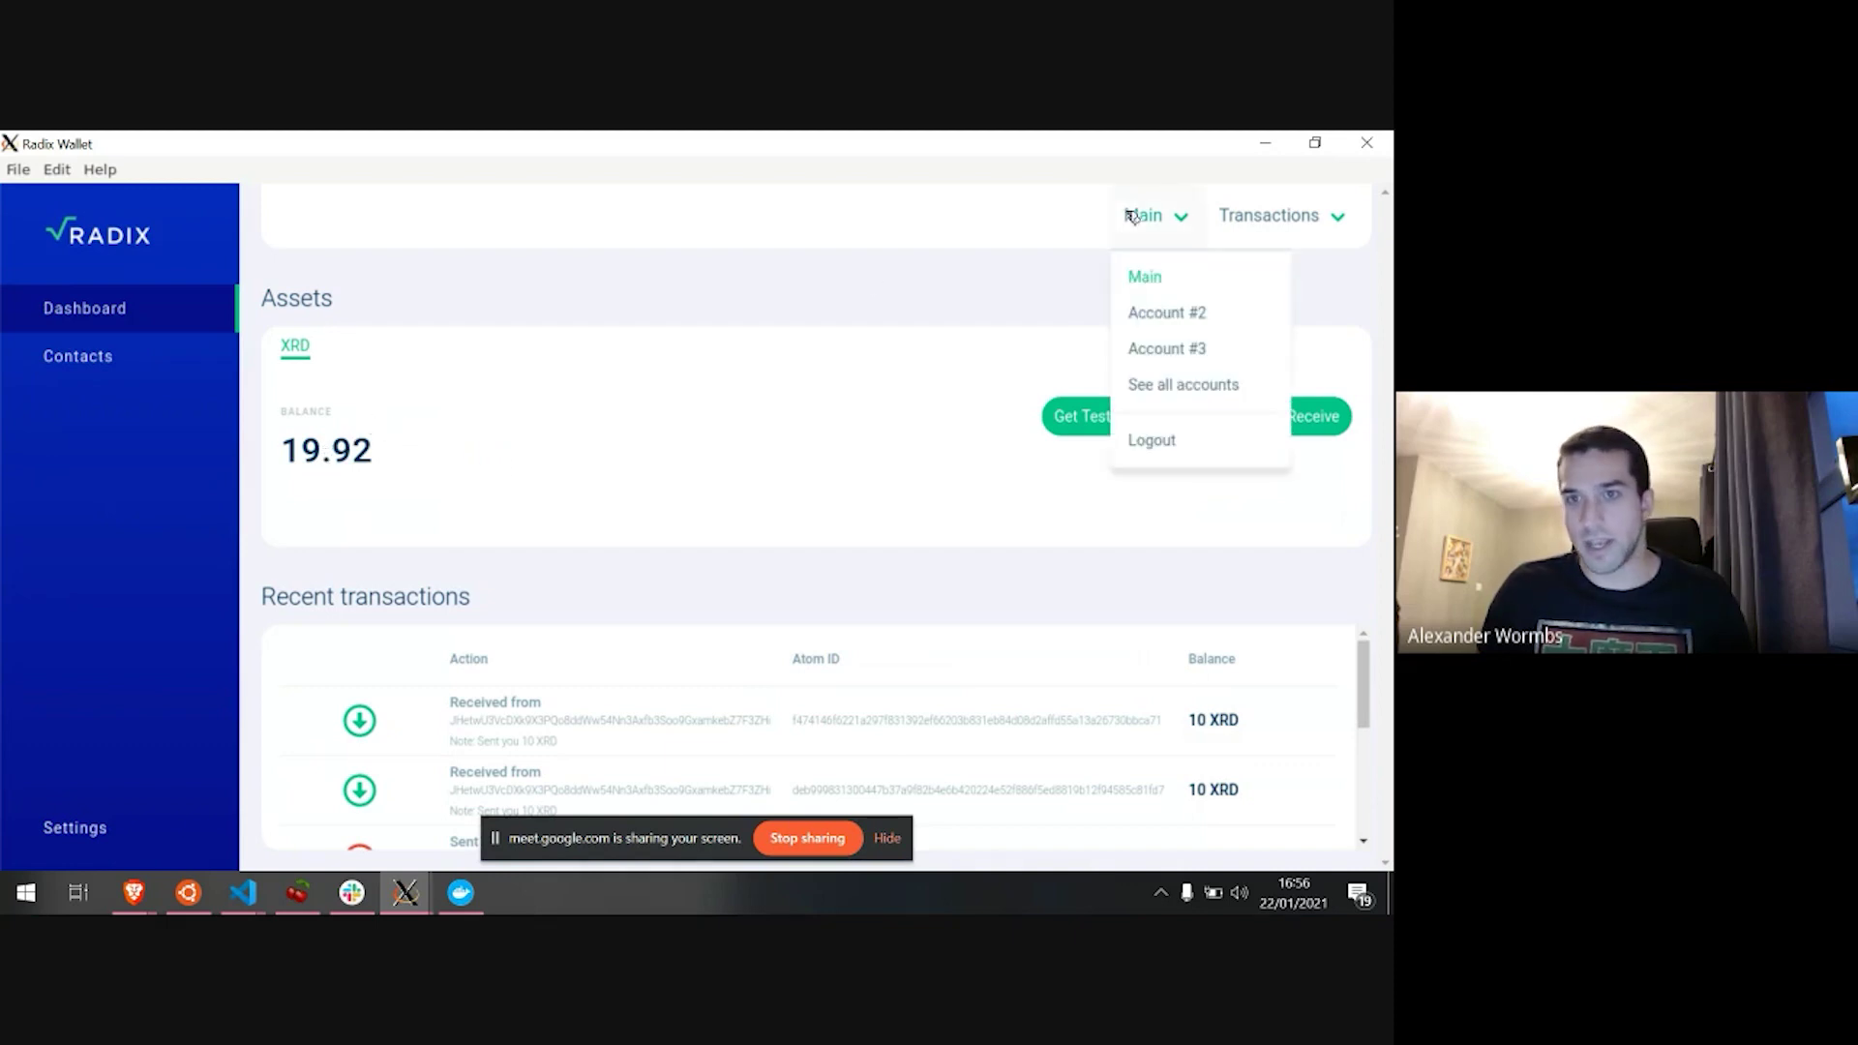
left_click(1170, 350)
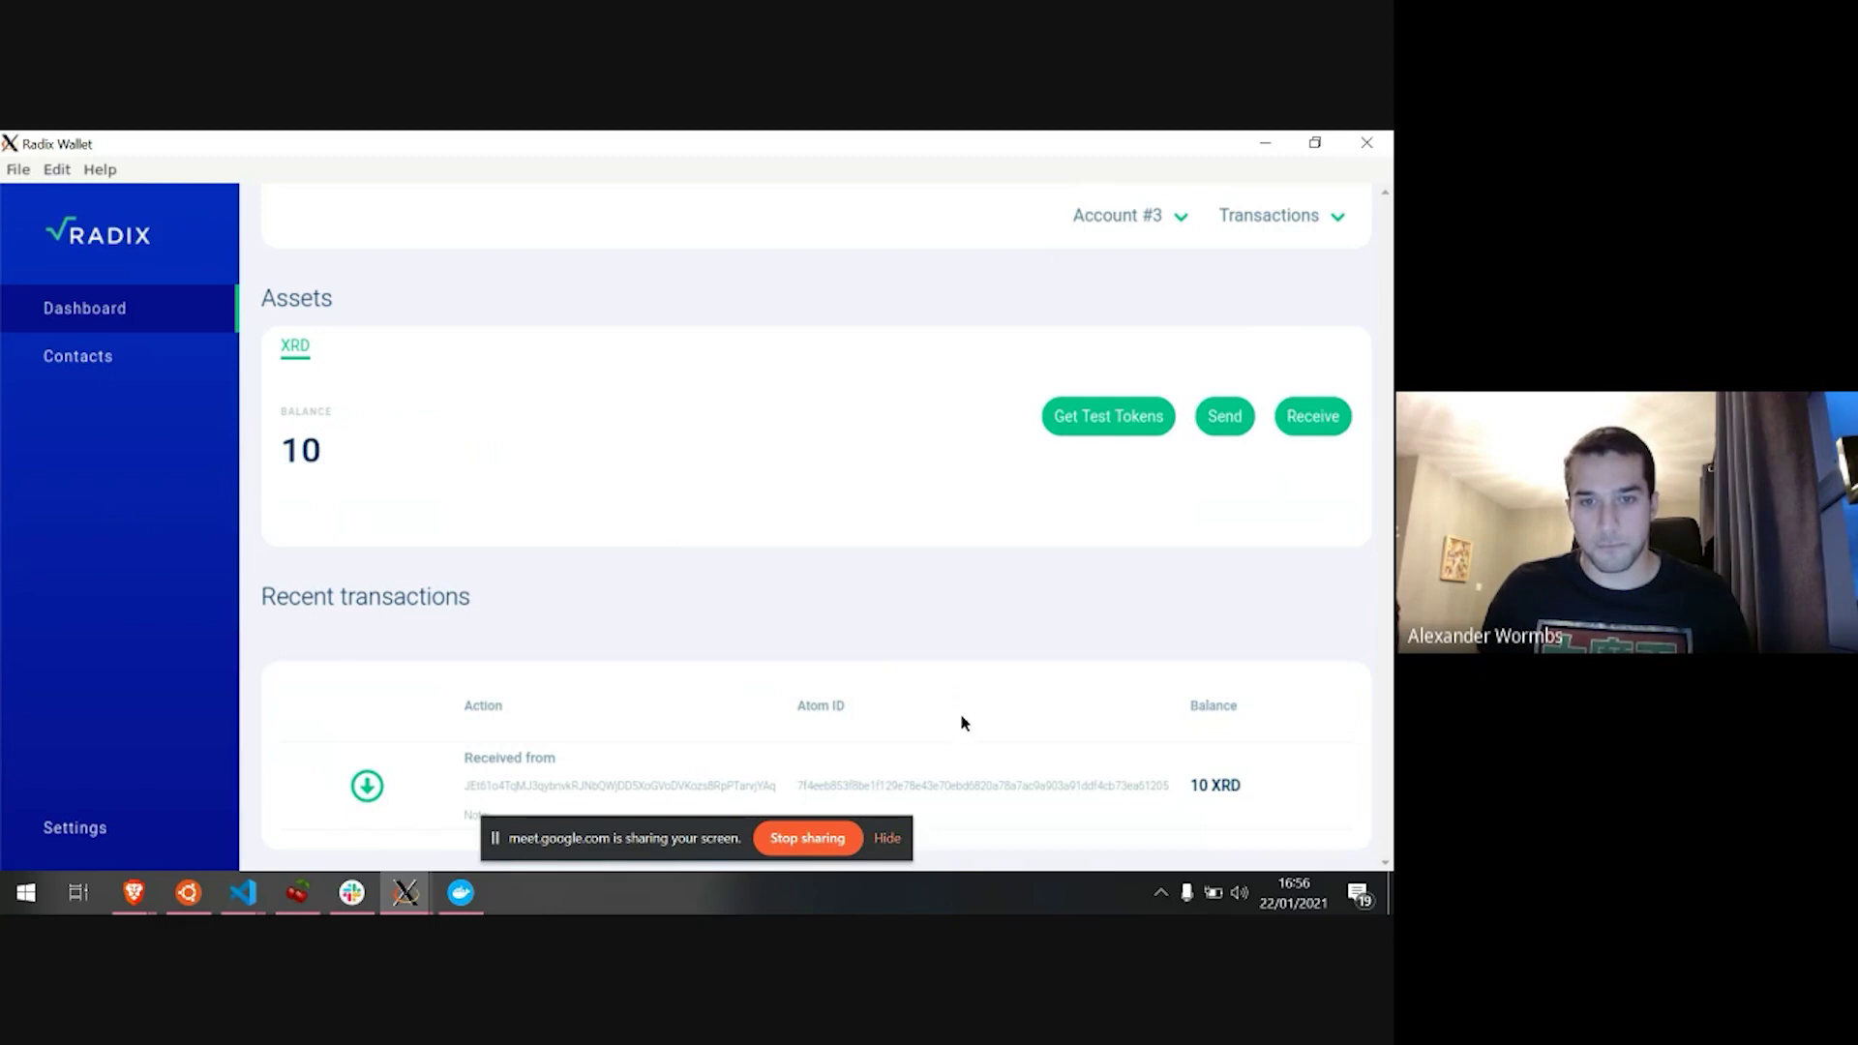
left_click(823, 841)
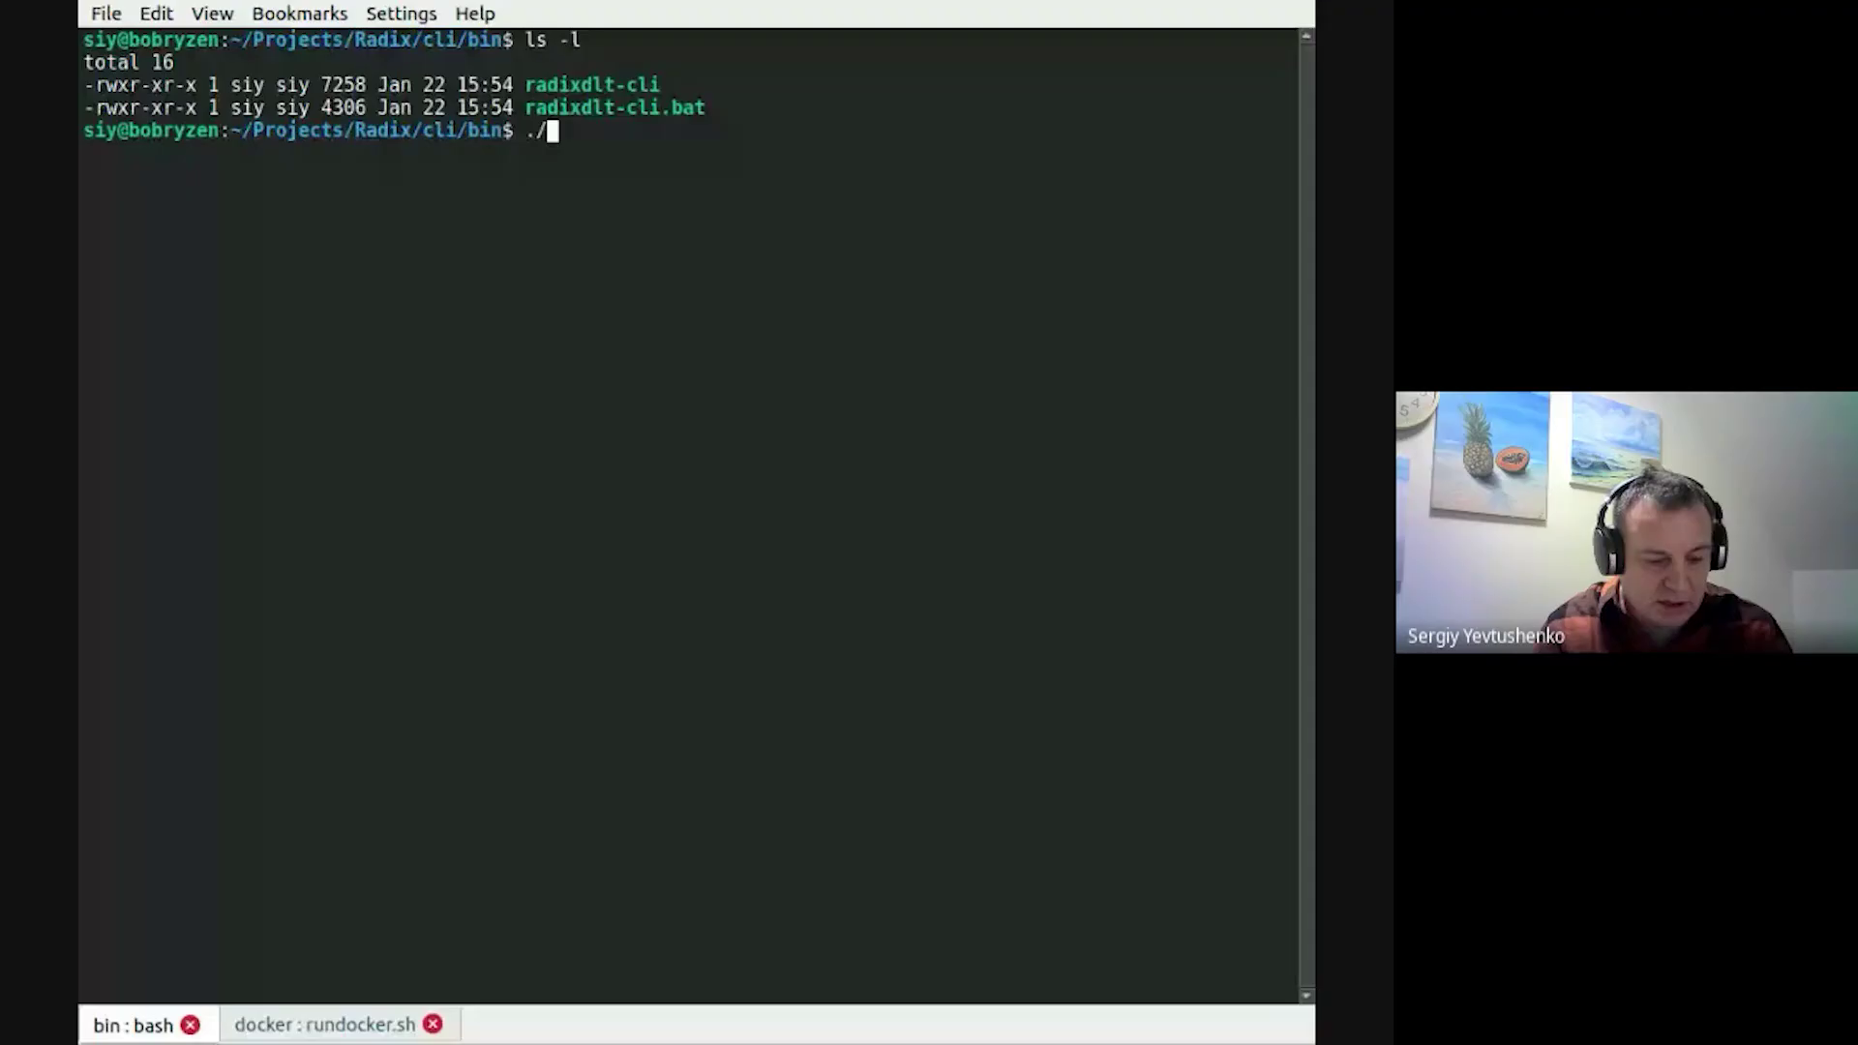
- Run ./radixdlt-cli to print its usage help and list of commands
type("/")
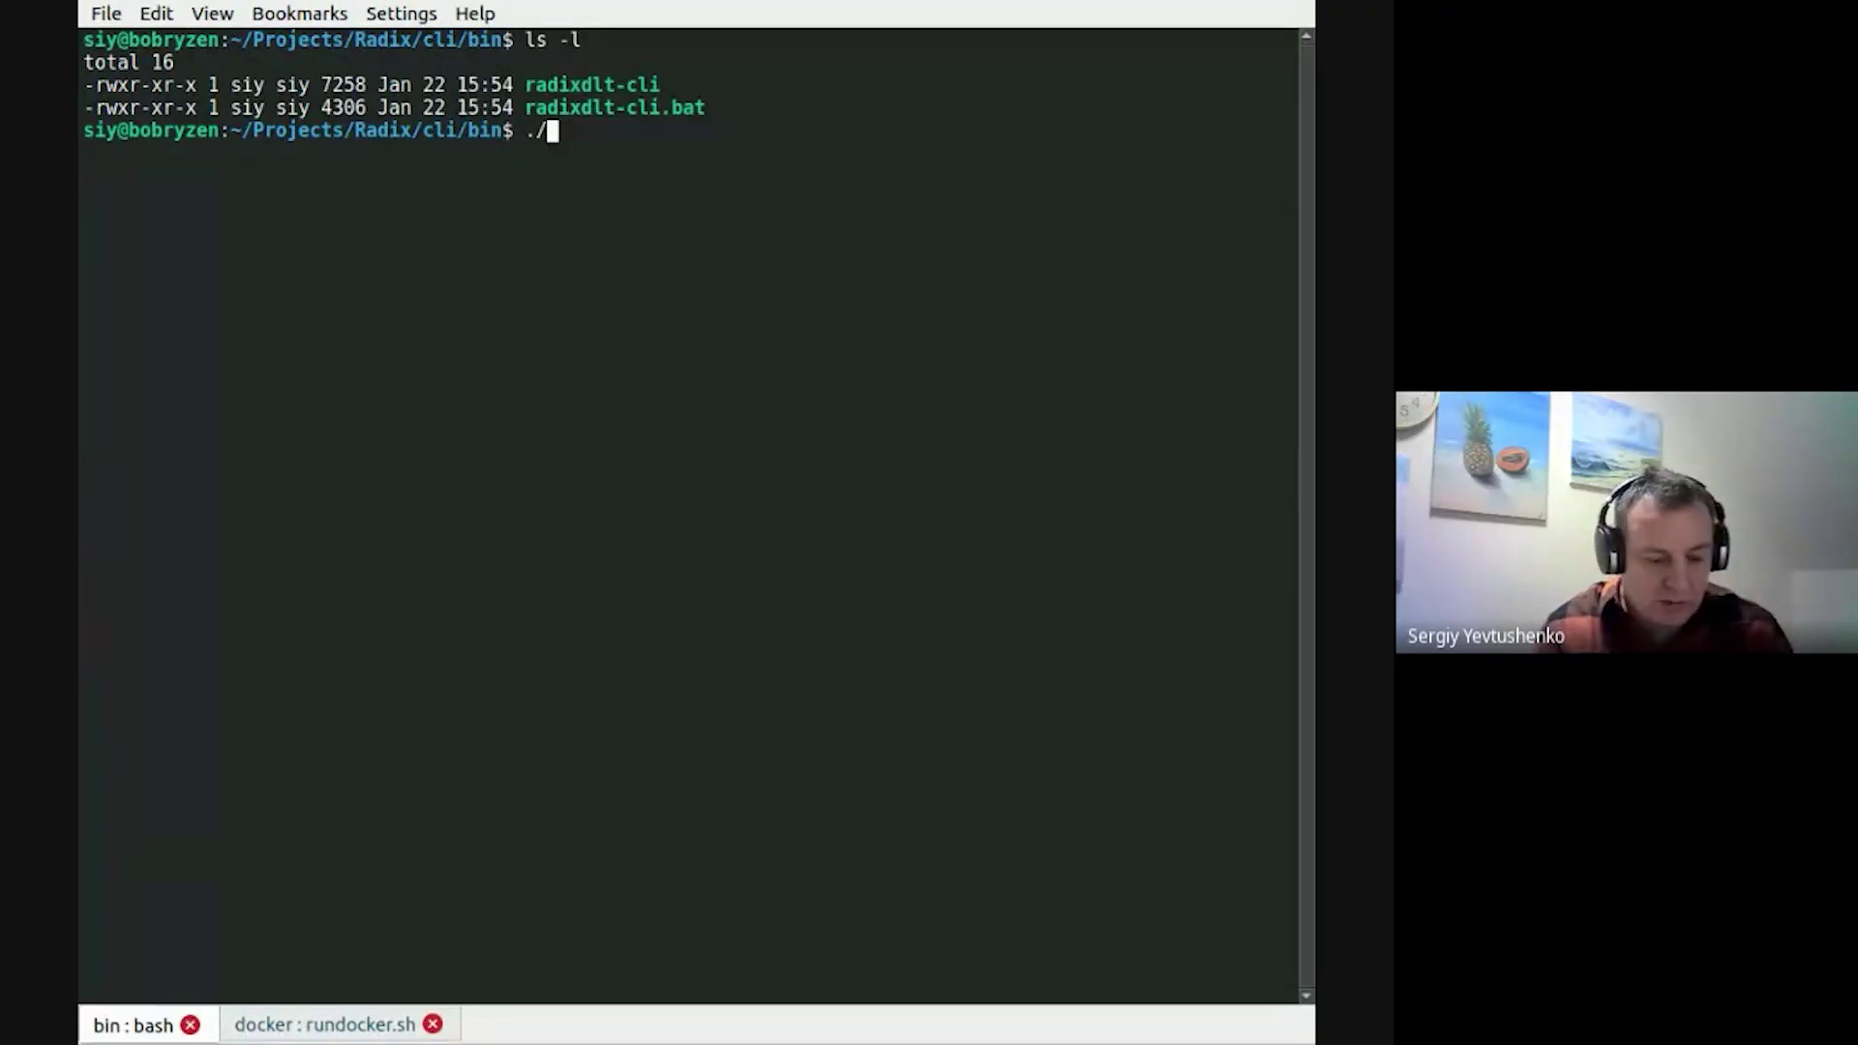
type("r")
key("Tab")
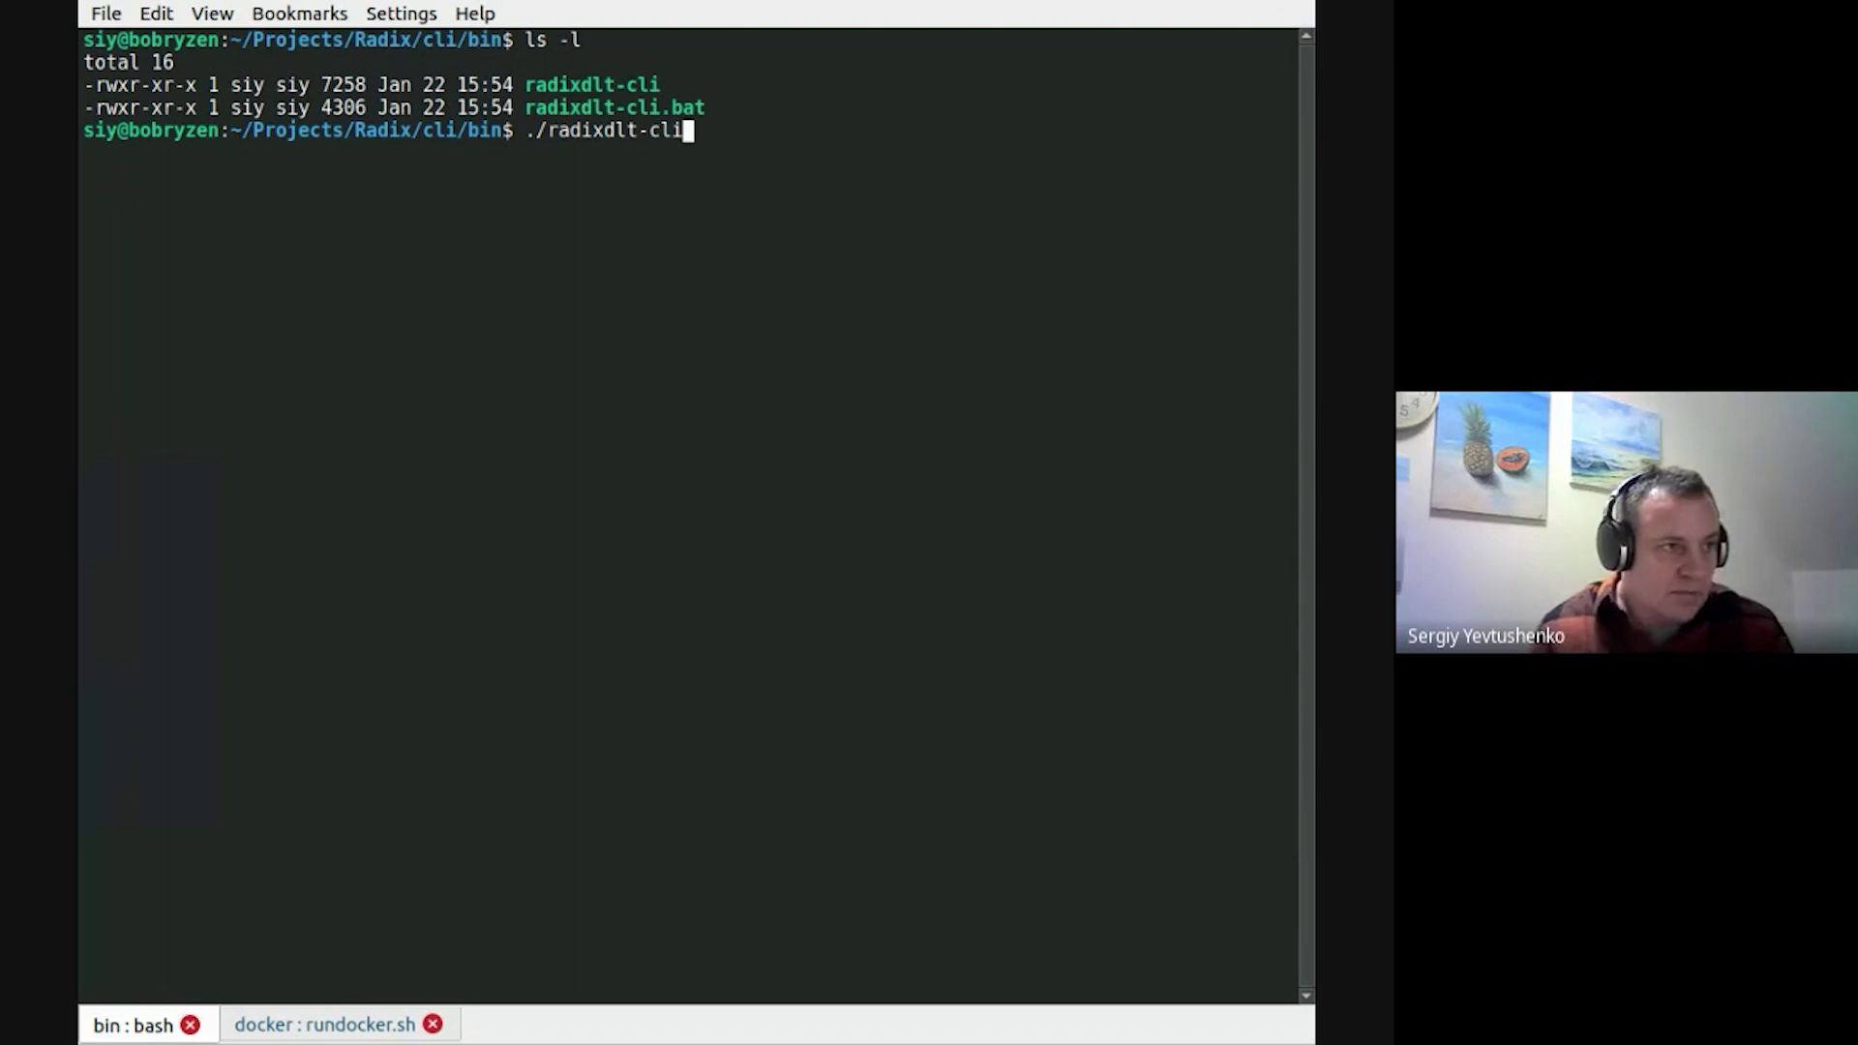
key("Return")
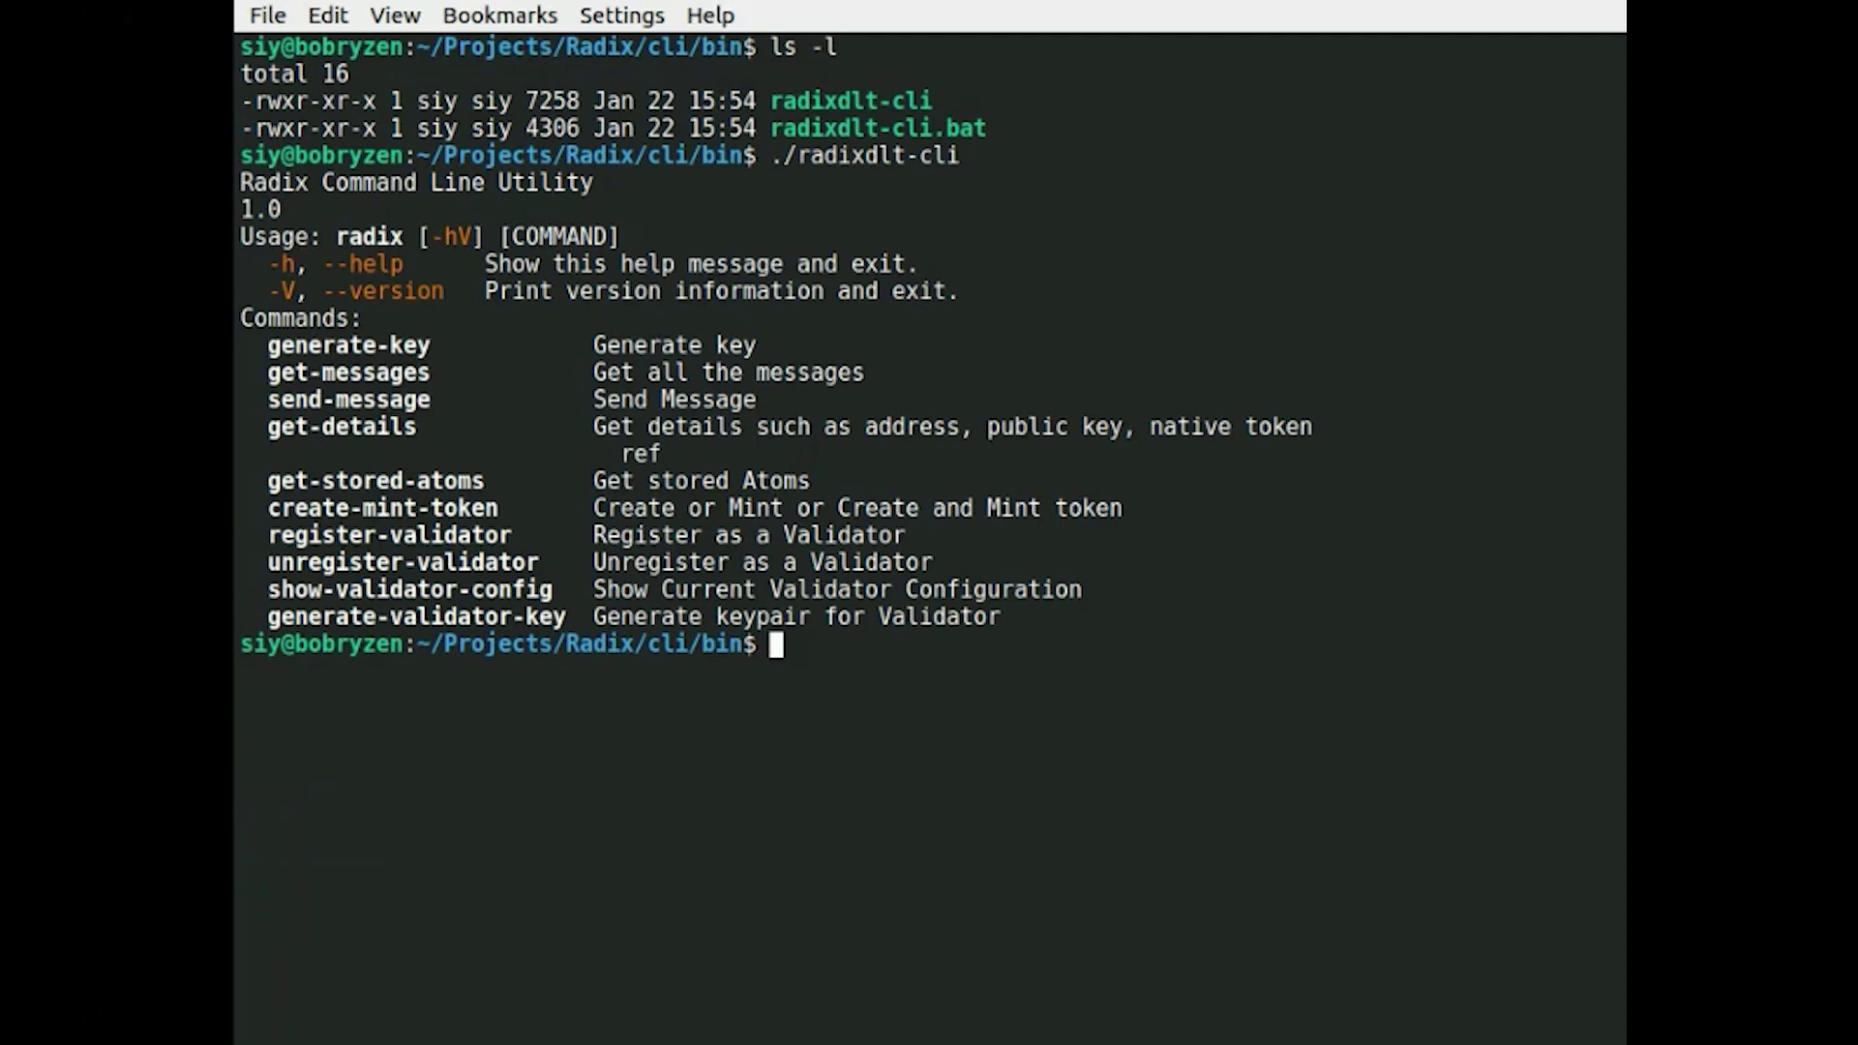
- Show the help for ./radixdlt-cli generate-validator-key -h
type("./r")
key("Tab")
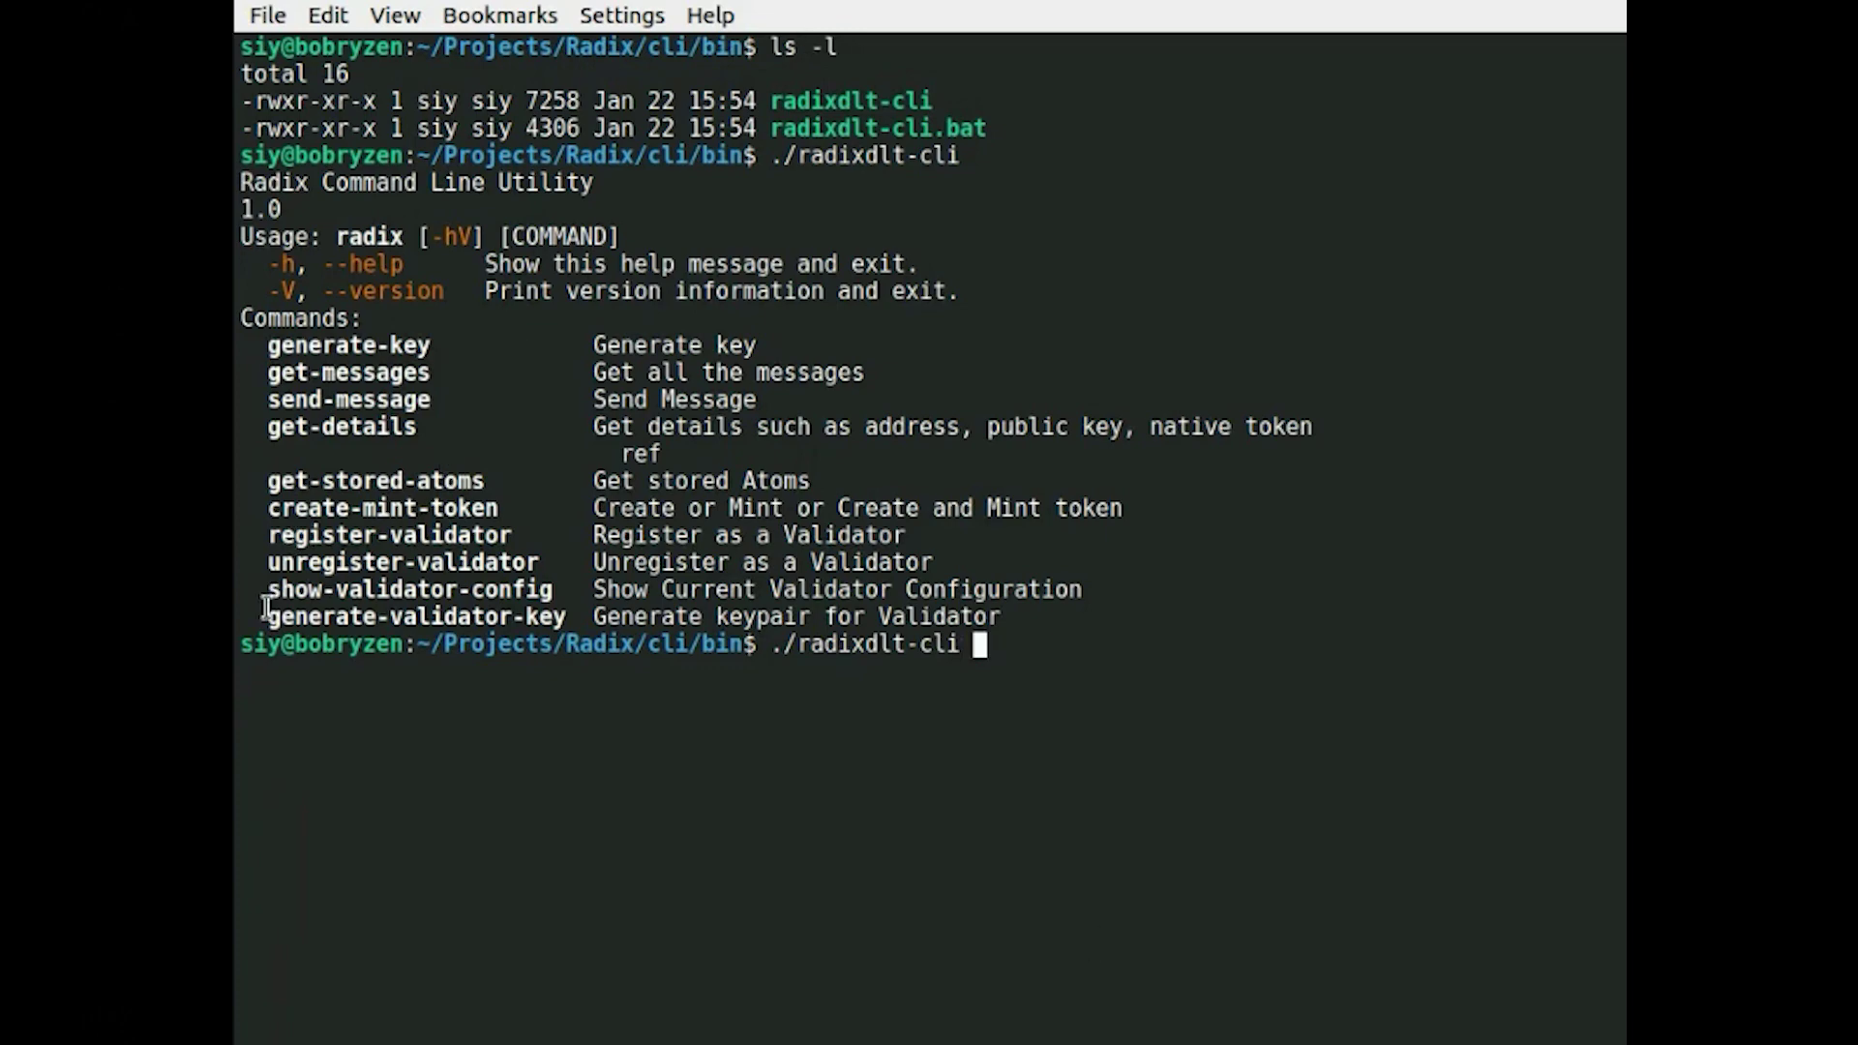
left_click_drag(265, 622, 566, 609)
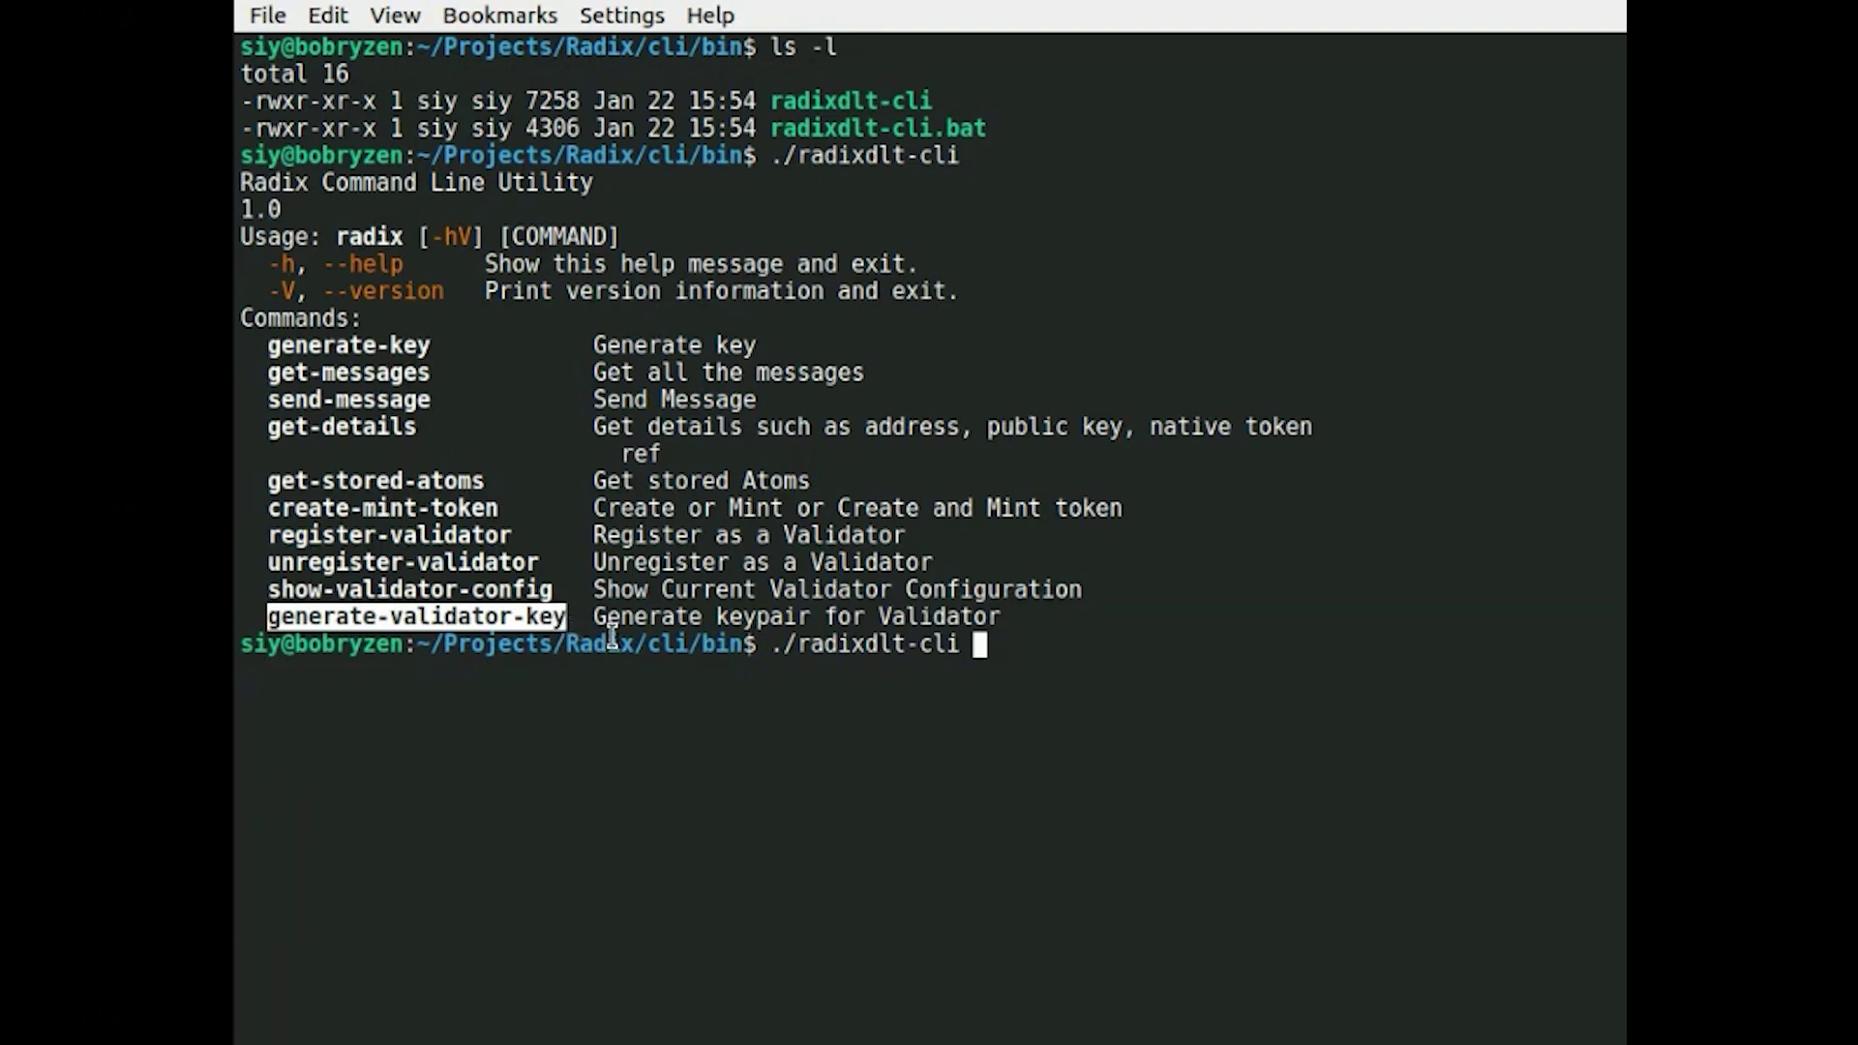
type("generate-validator-key")
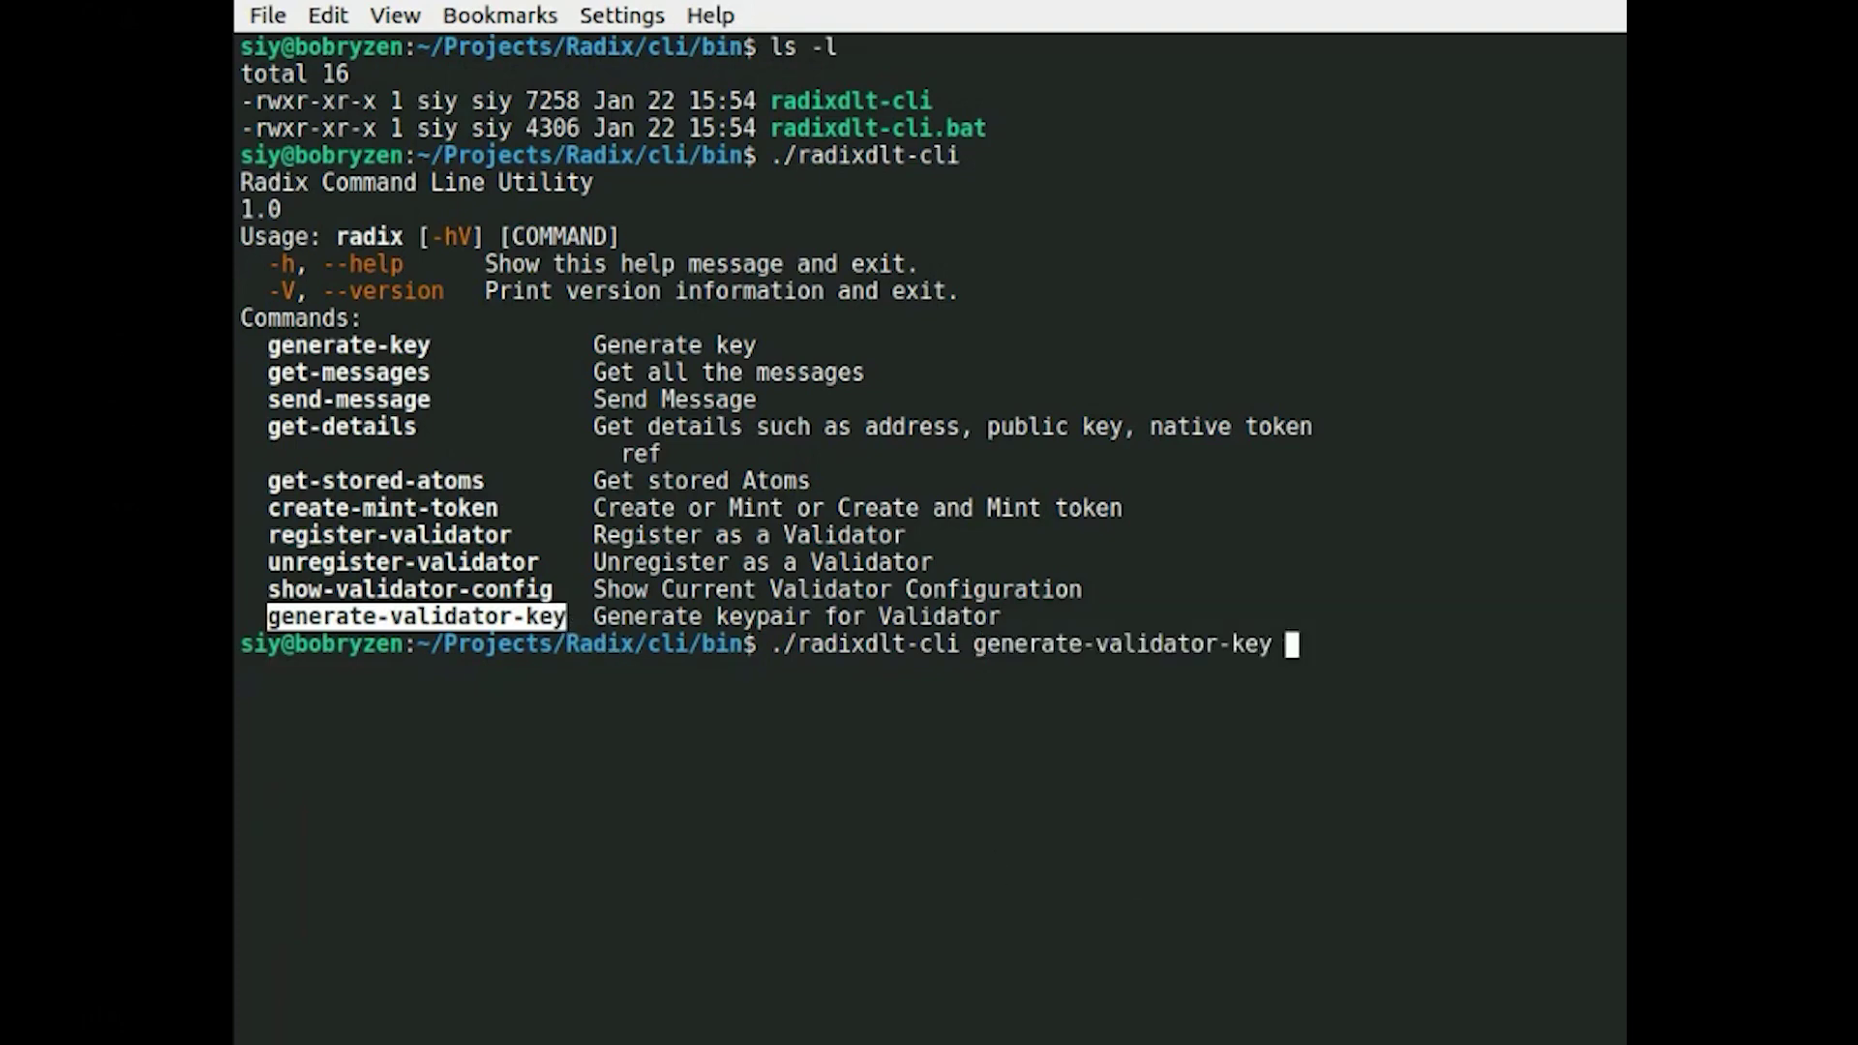
type("-")
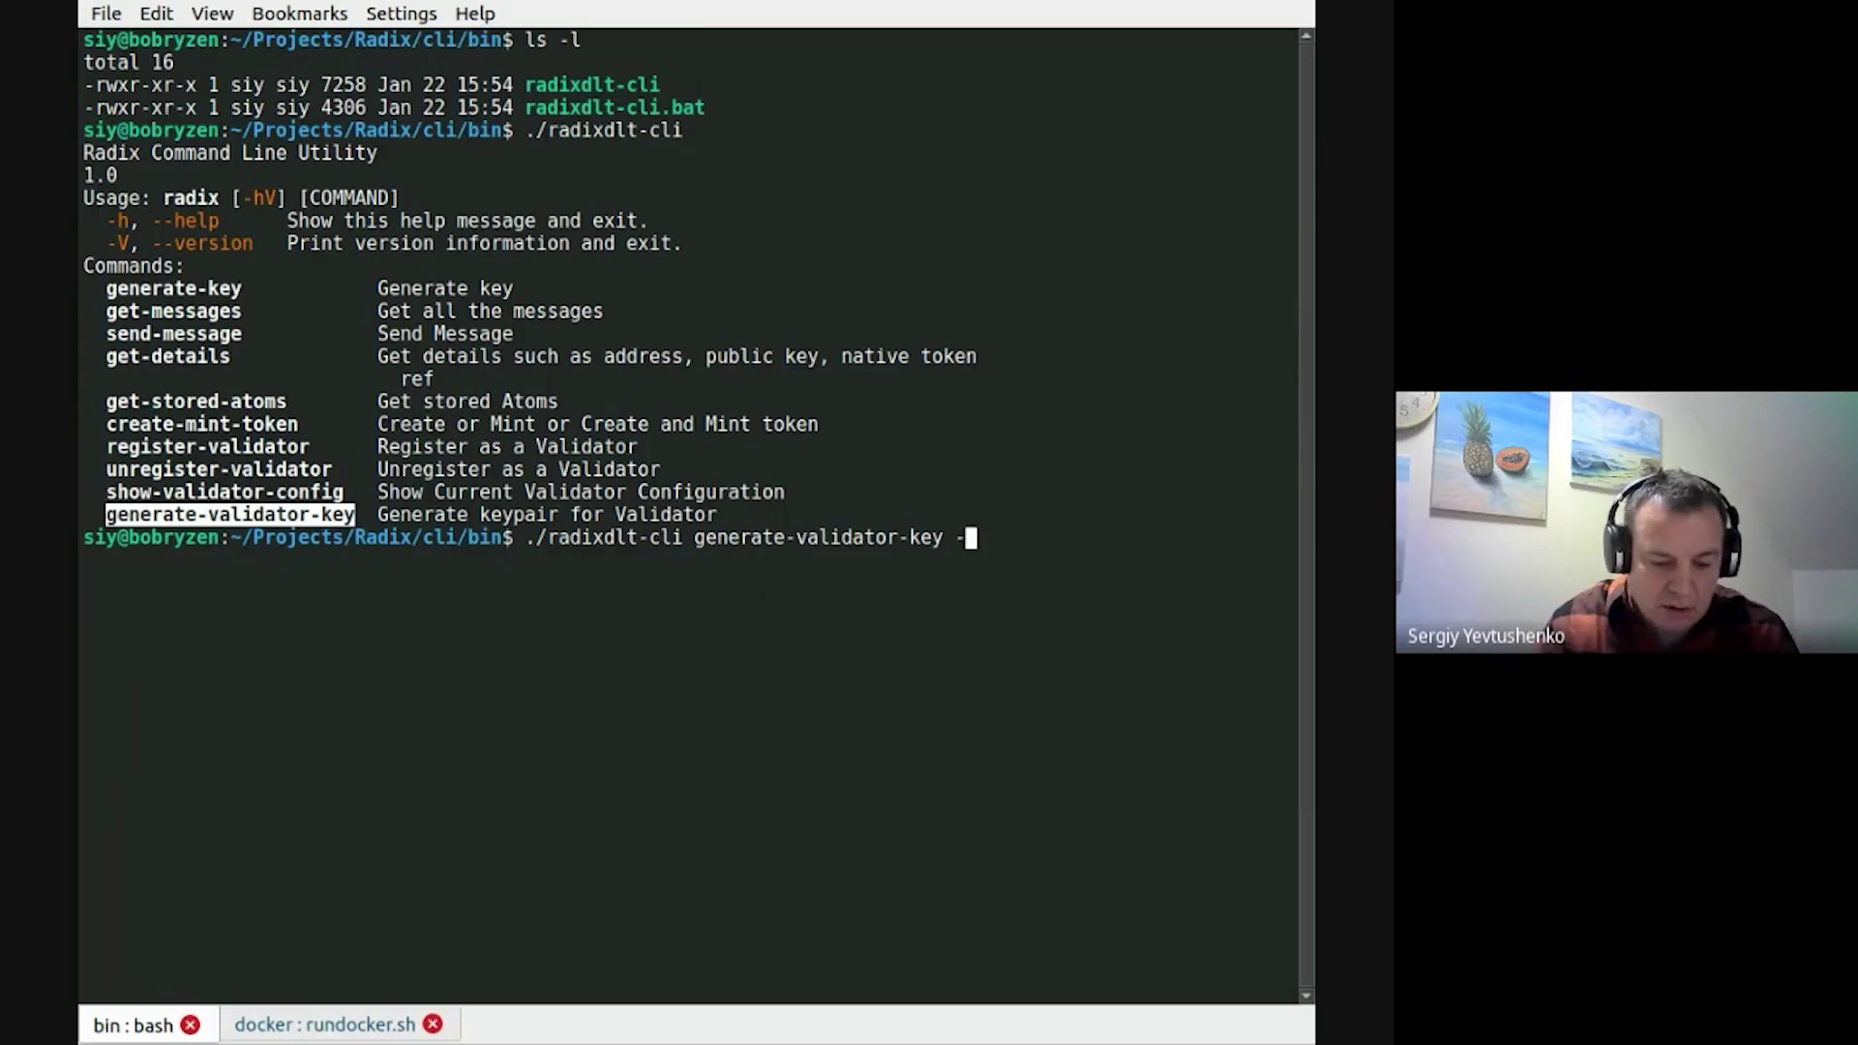
type("h")
key("Return")
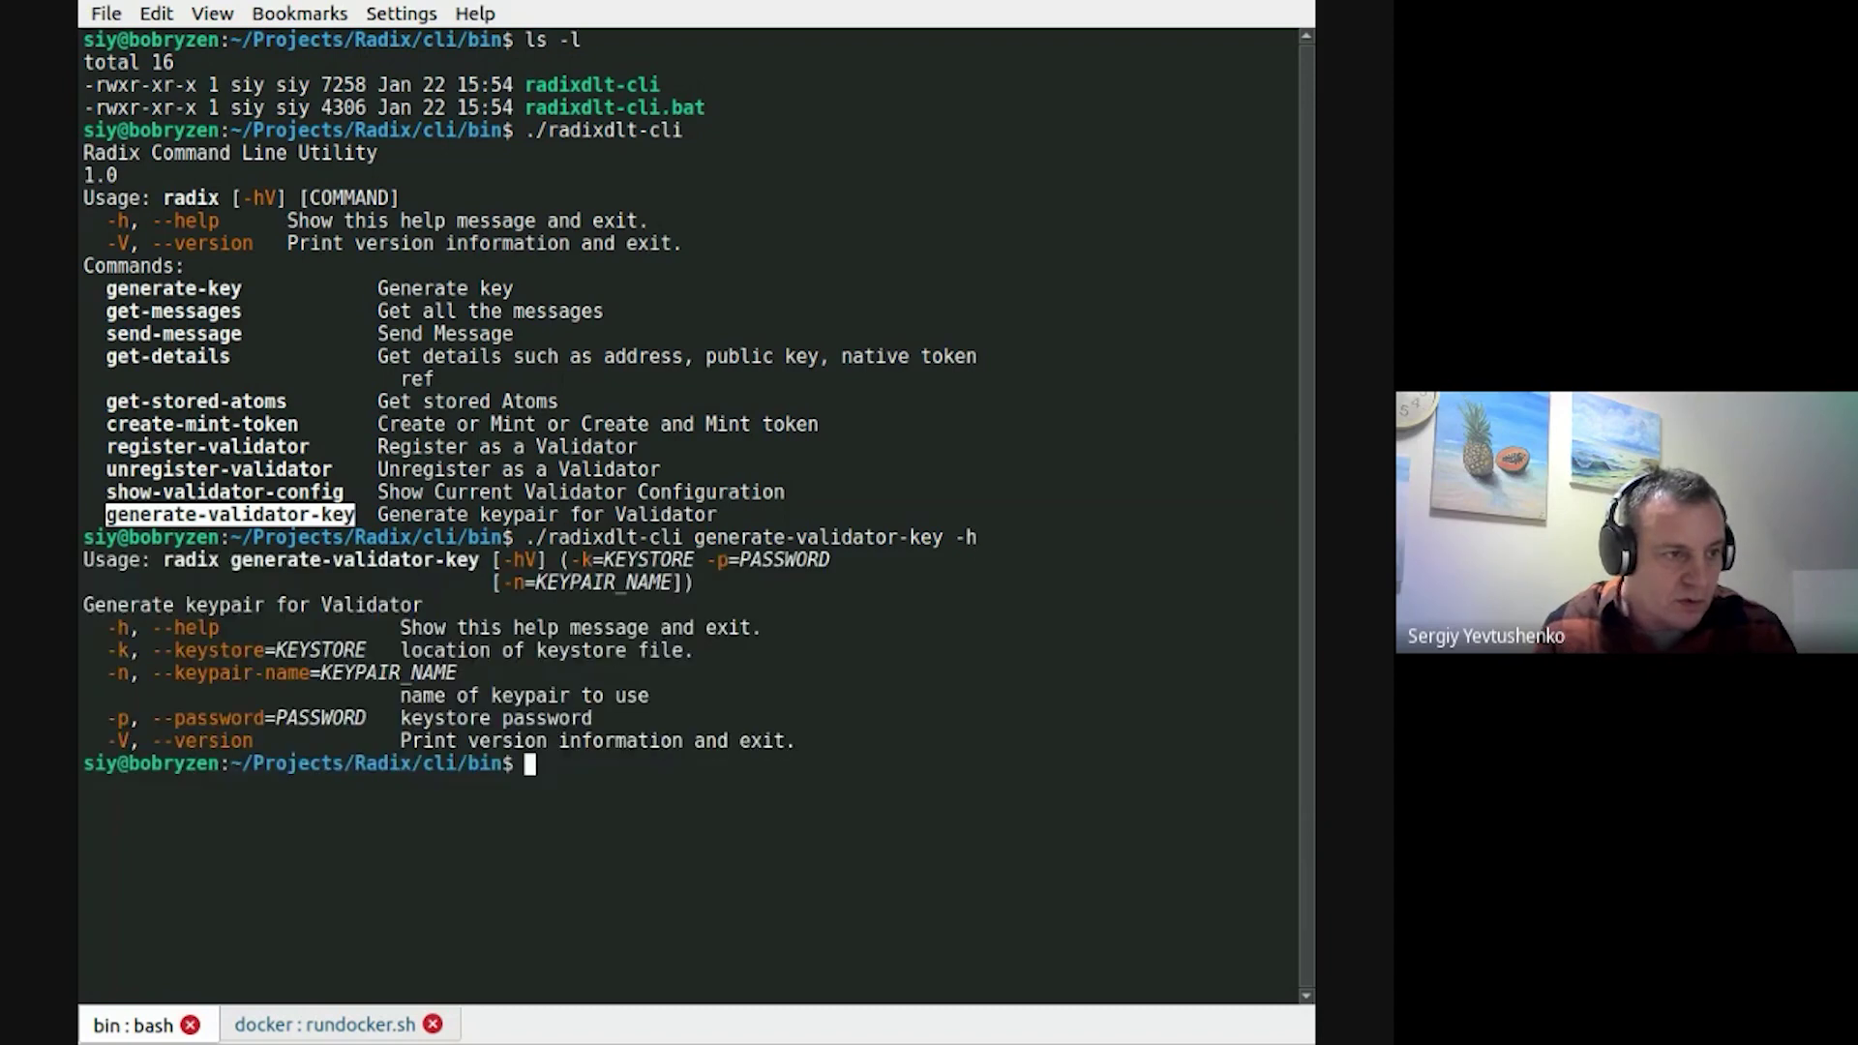
- Generate a password-protected validator key into keystore validator.ks with -p and -k=validator.ks
key("Up")
key("BackSpace")
type("p")
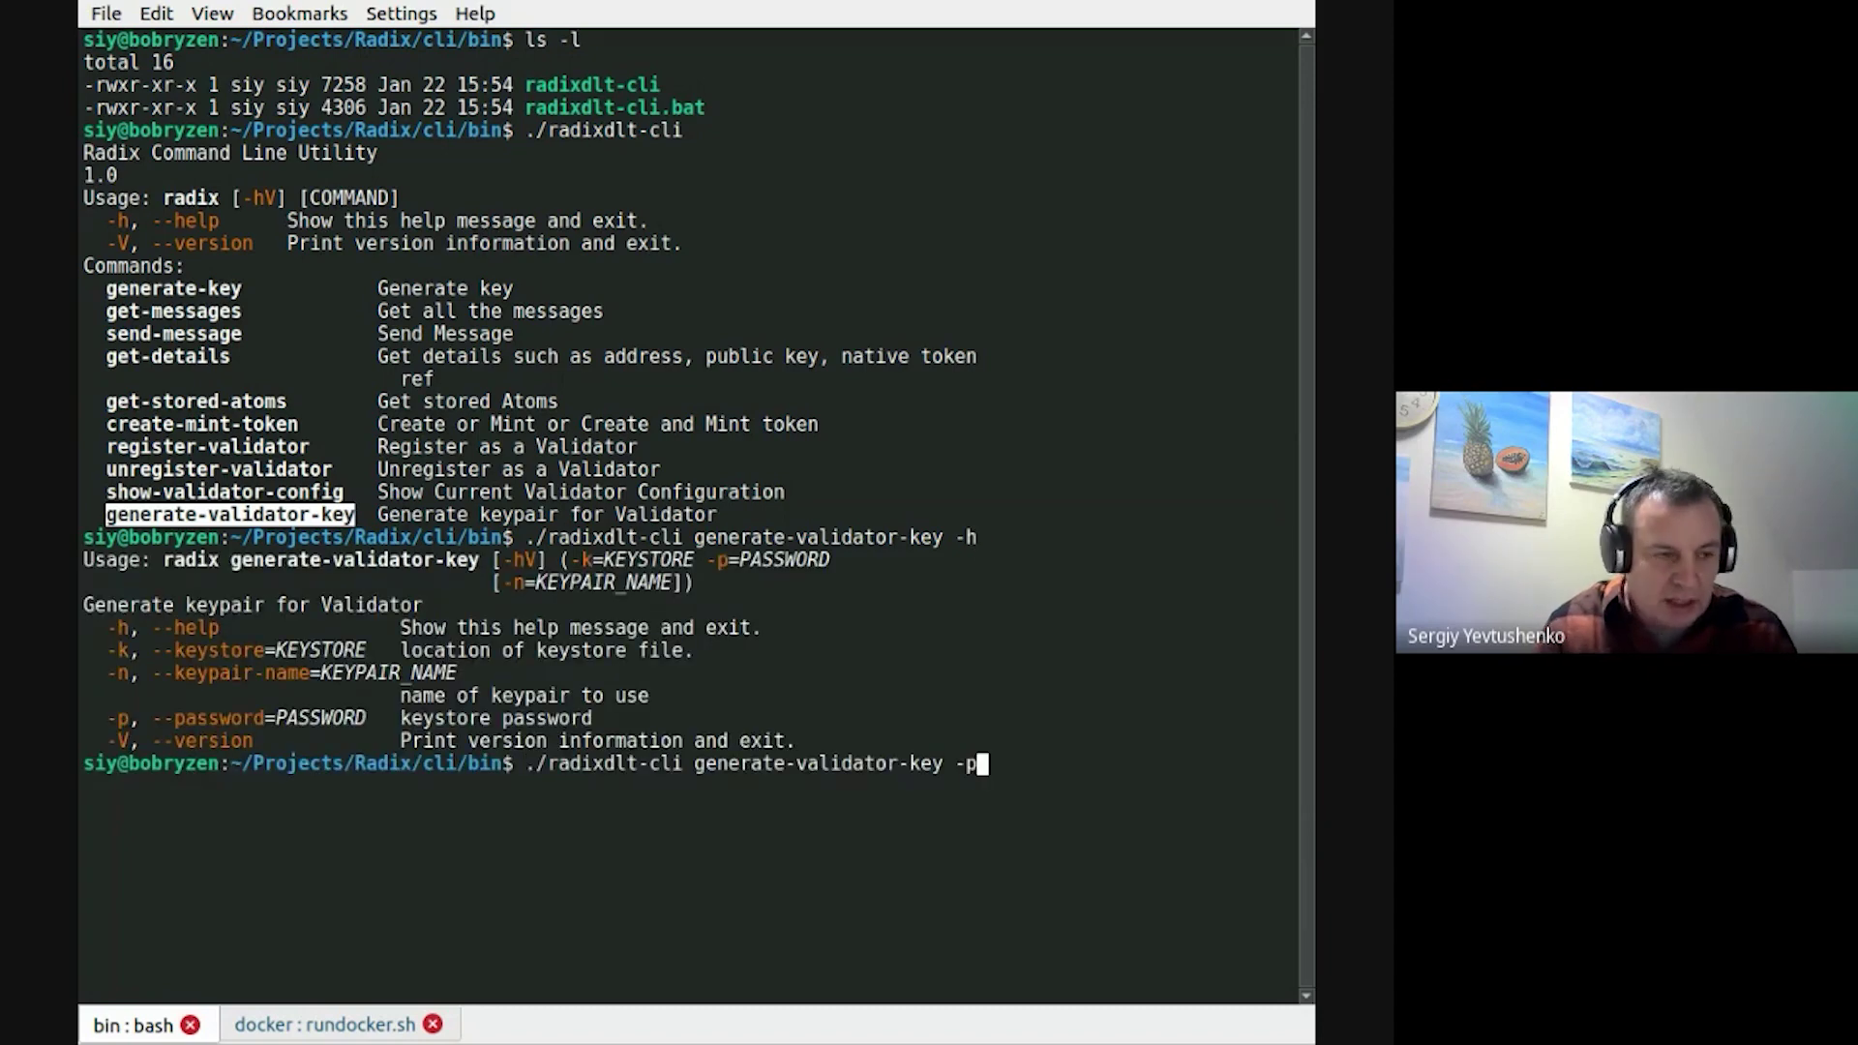
type("=pass")
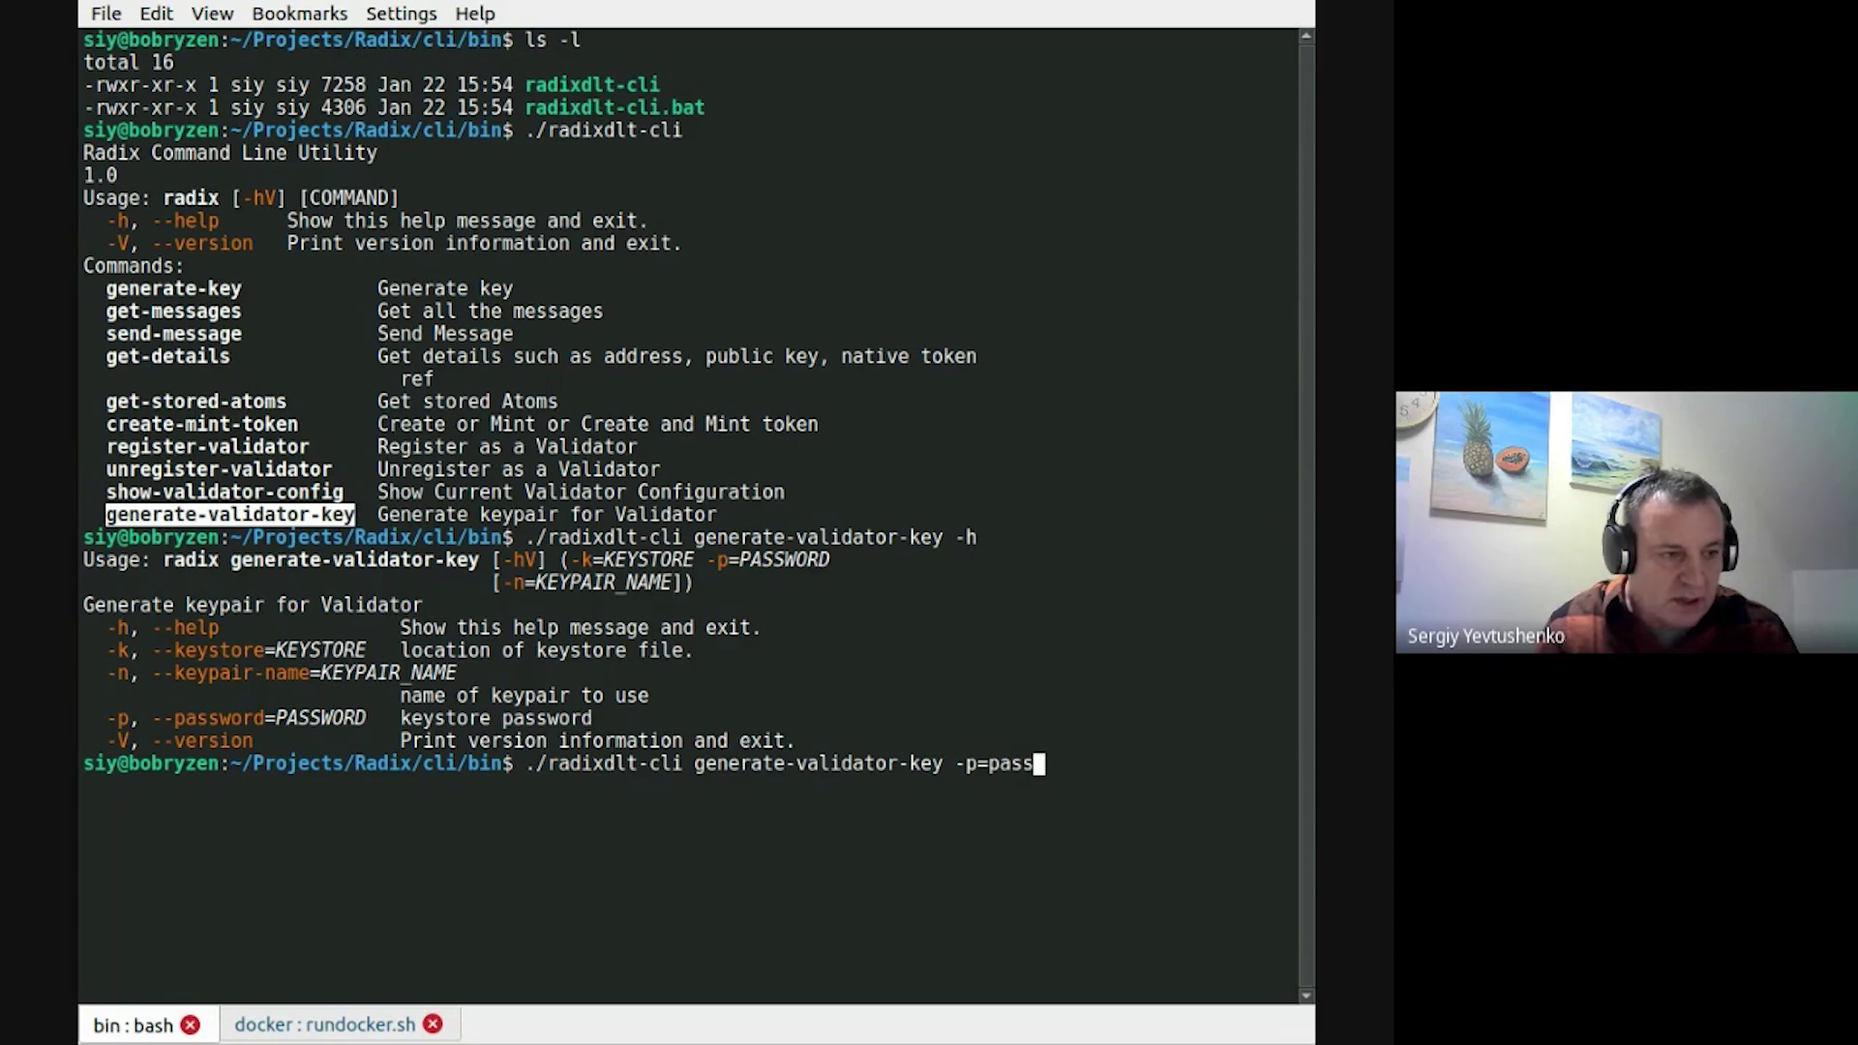
key("BackSpace")
key("BackSpace")
type("ss ")
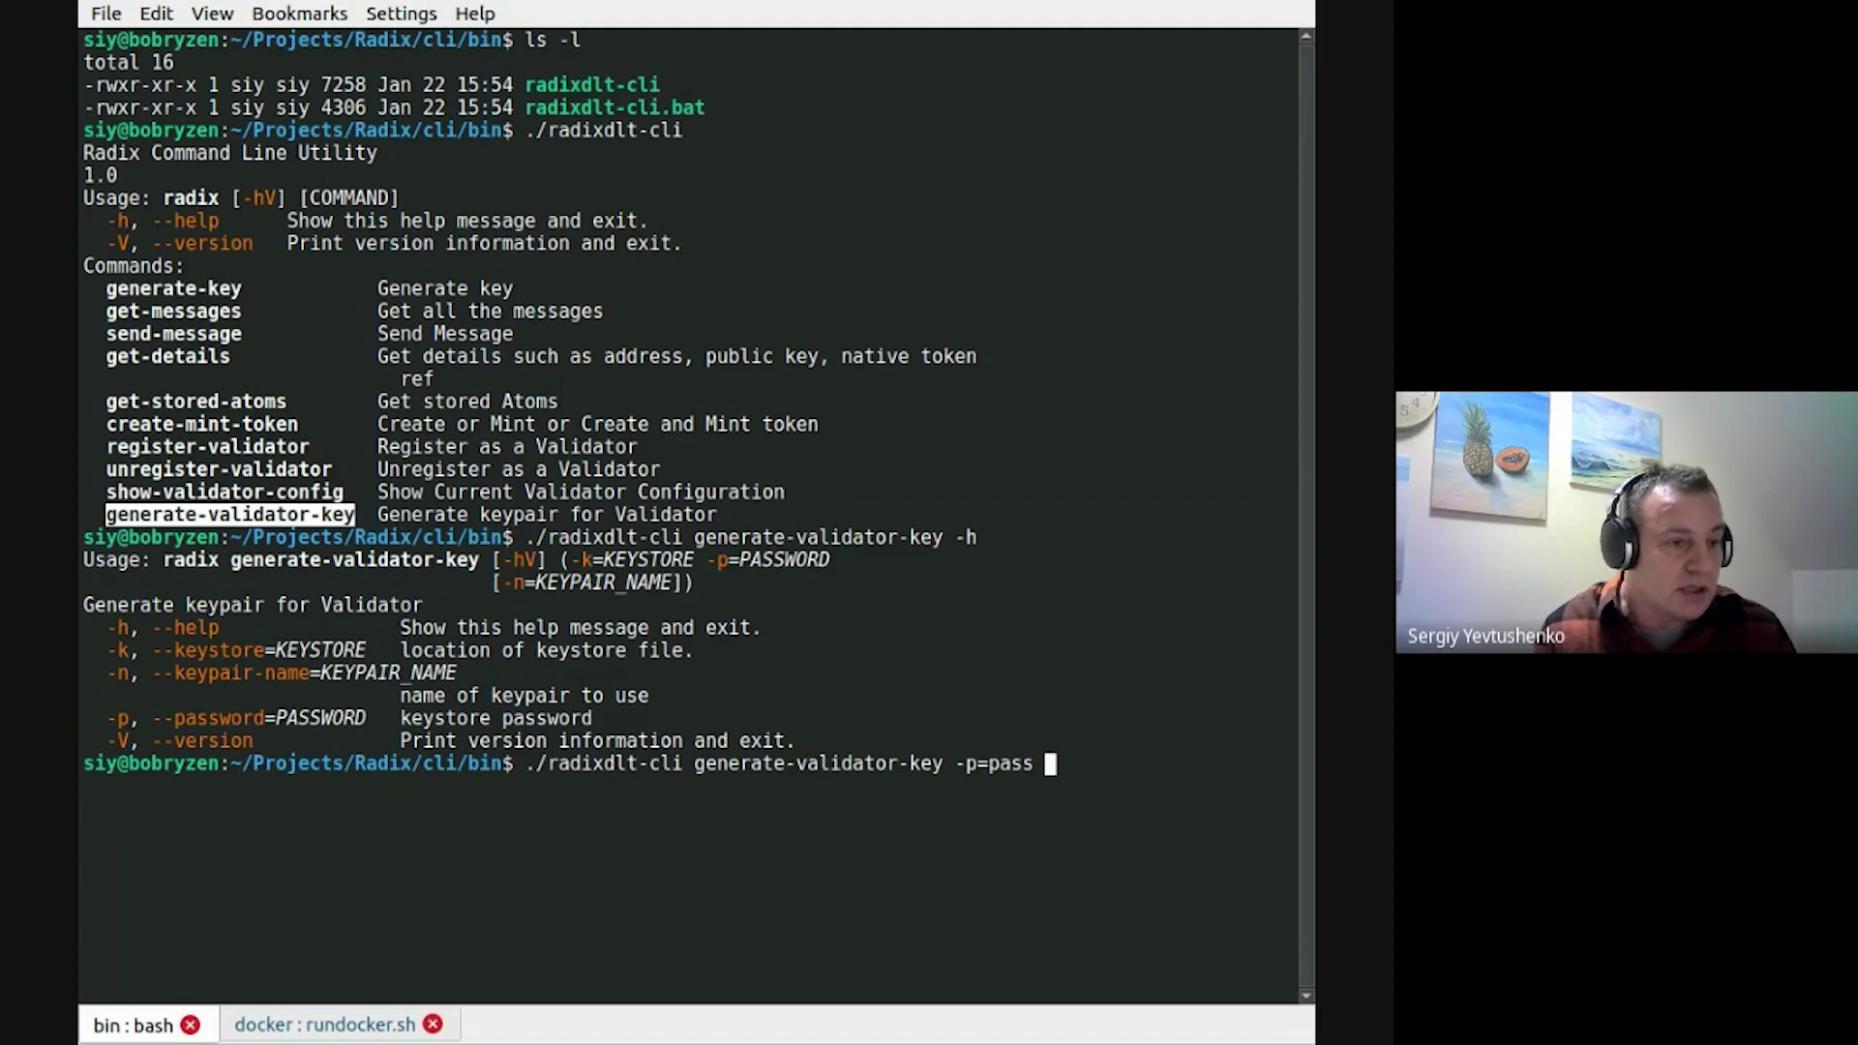
type("-")
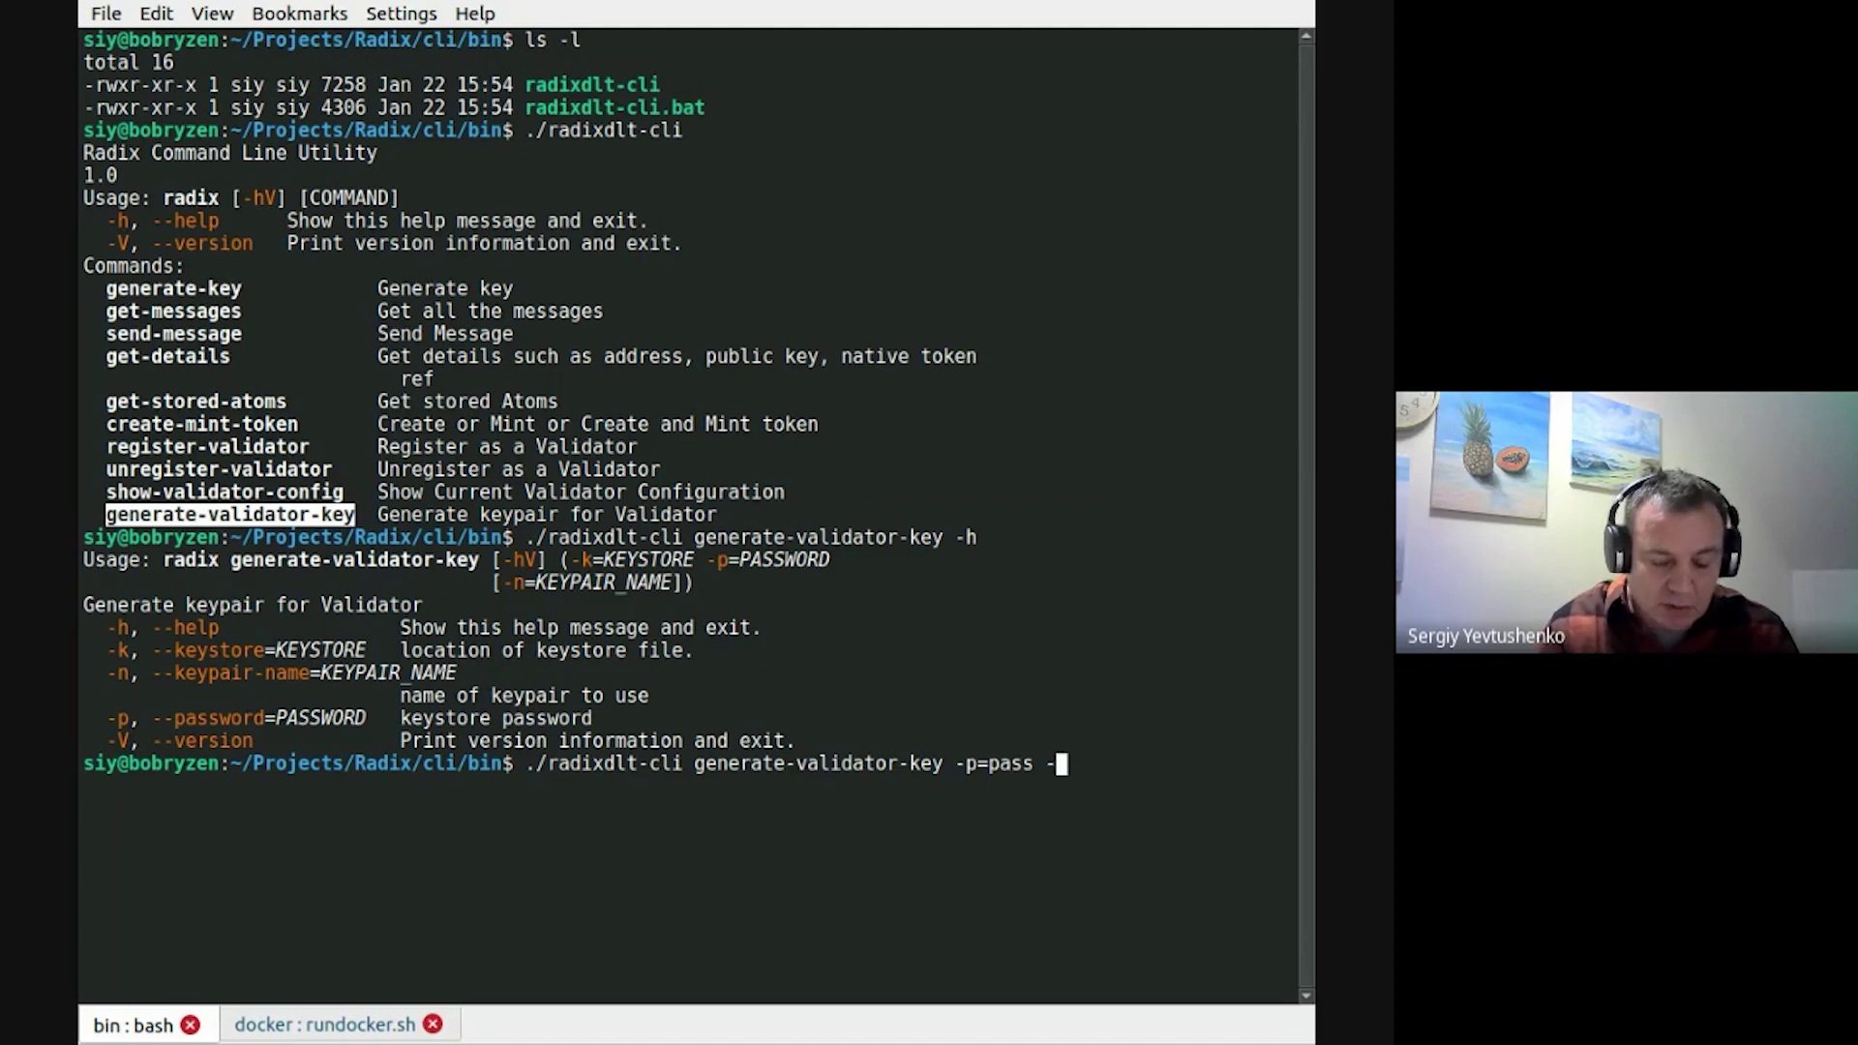
type("k=")
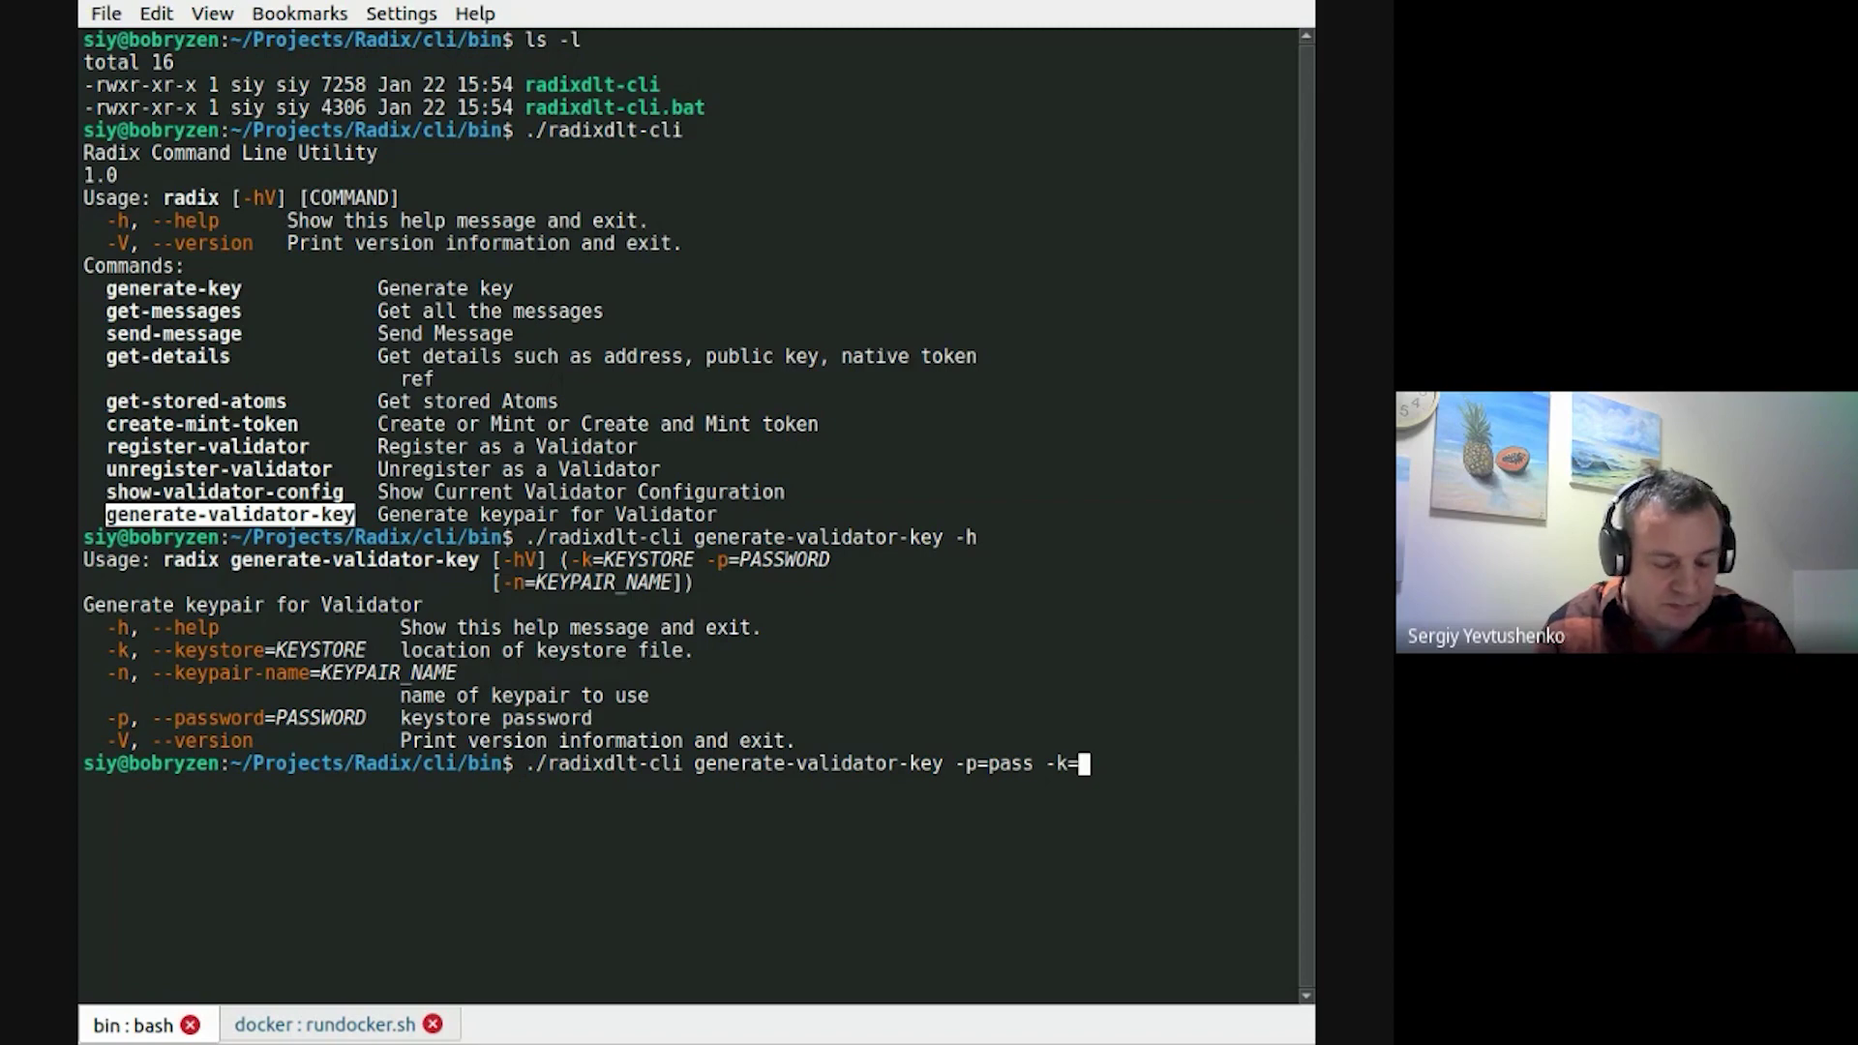
type("validat")
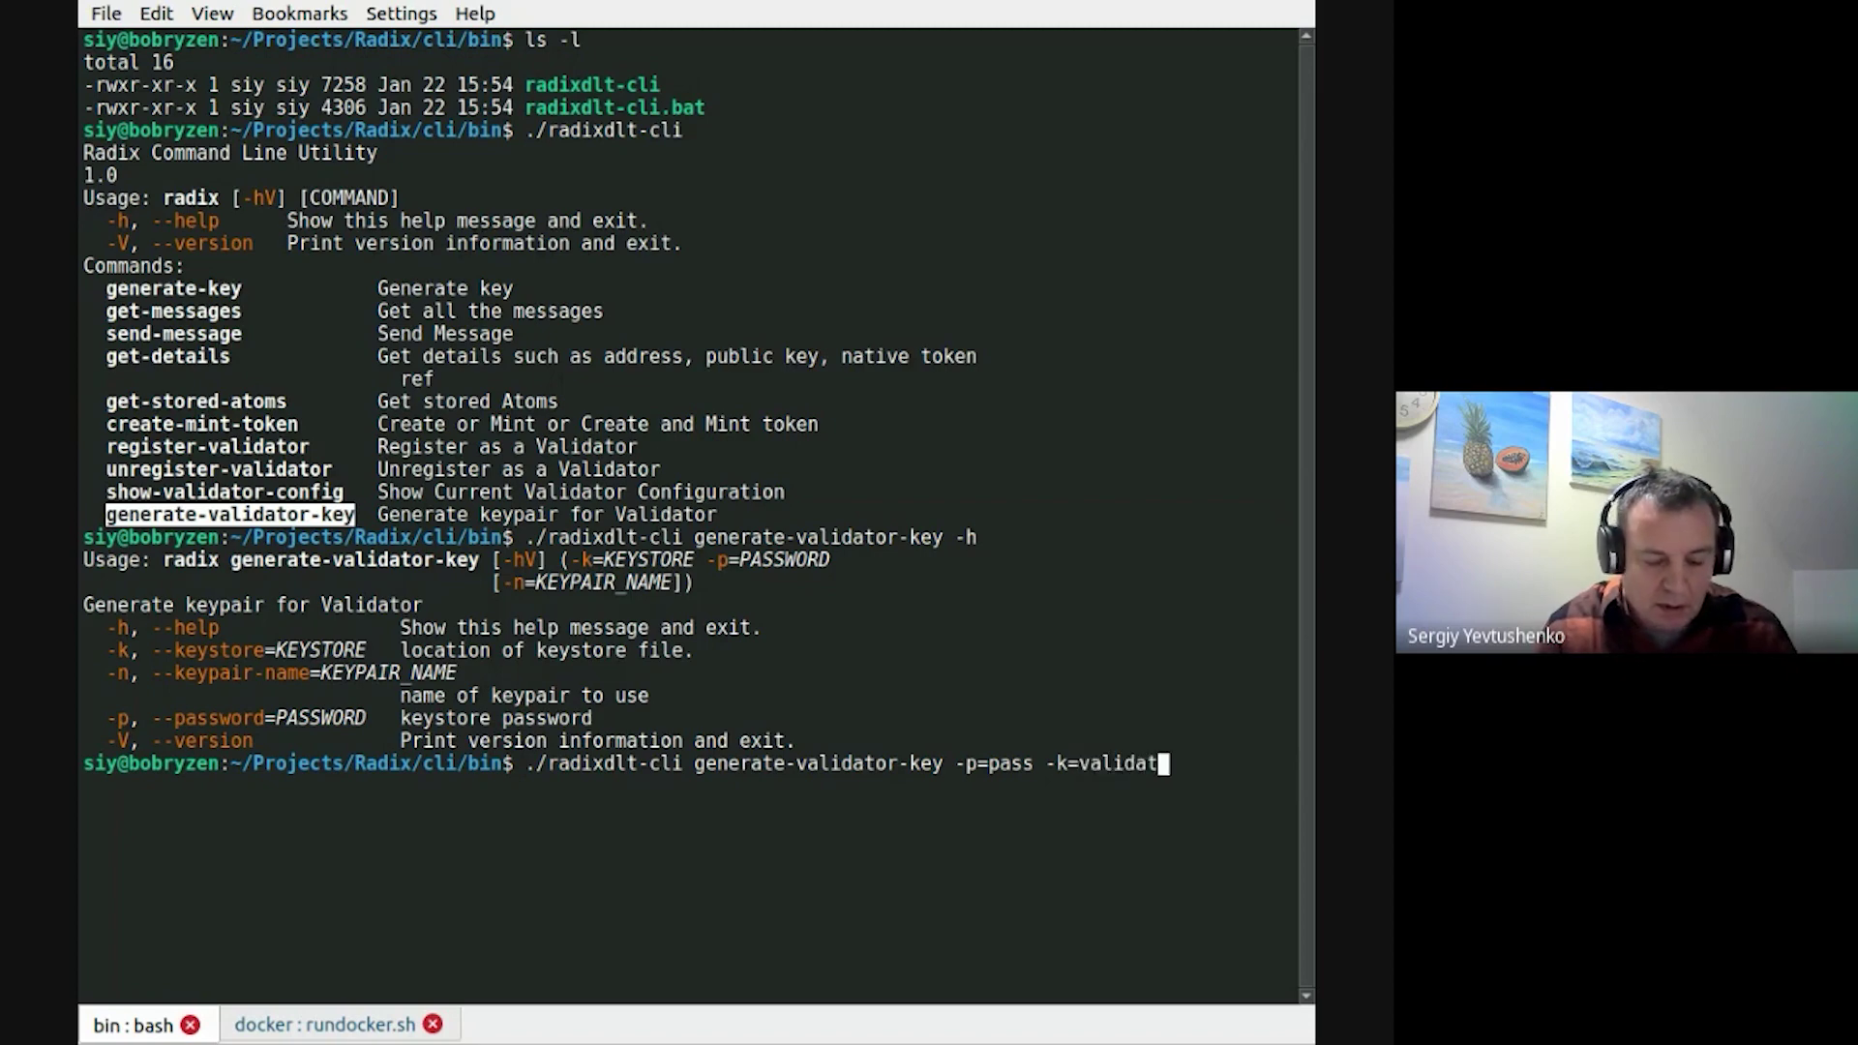
type("or.ks")
key("Return")
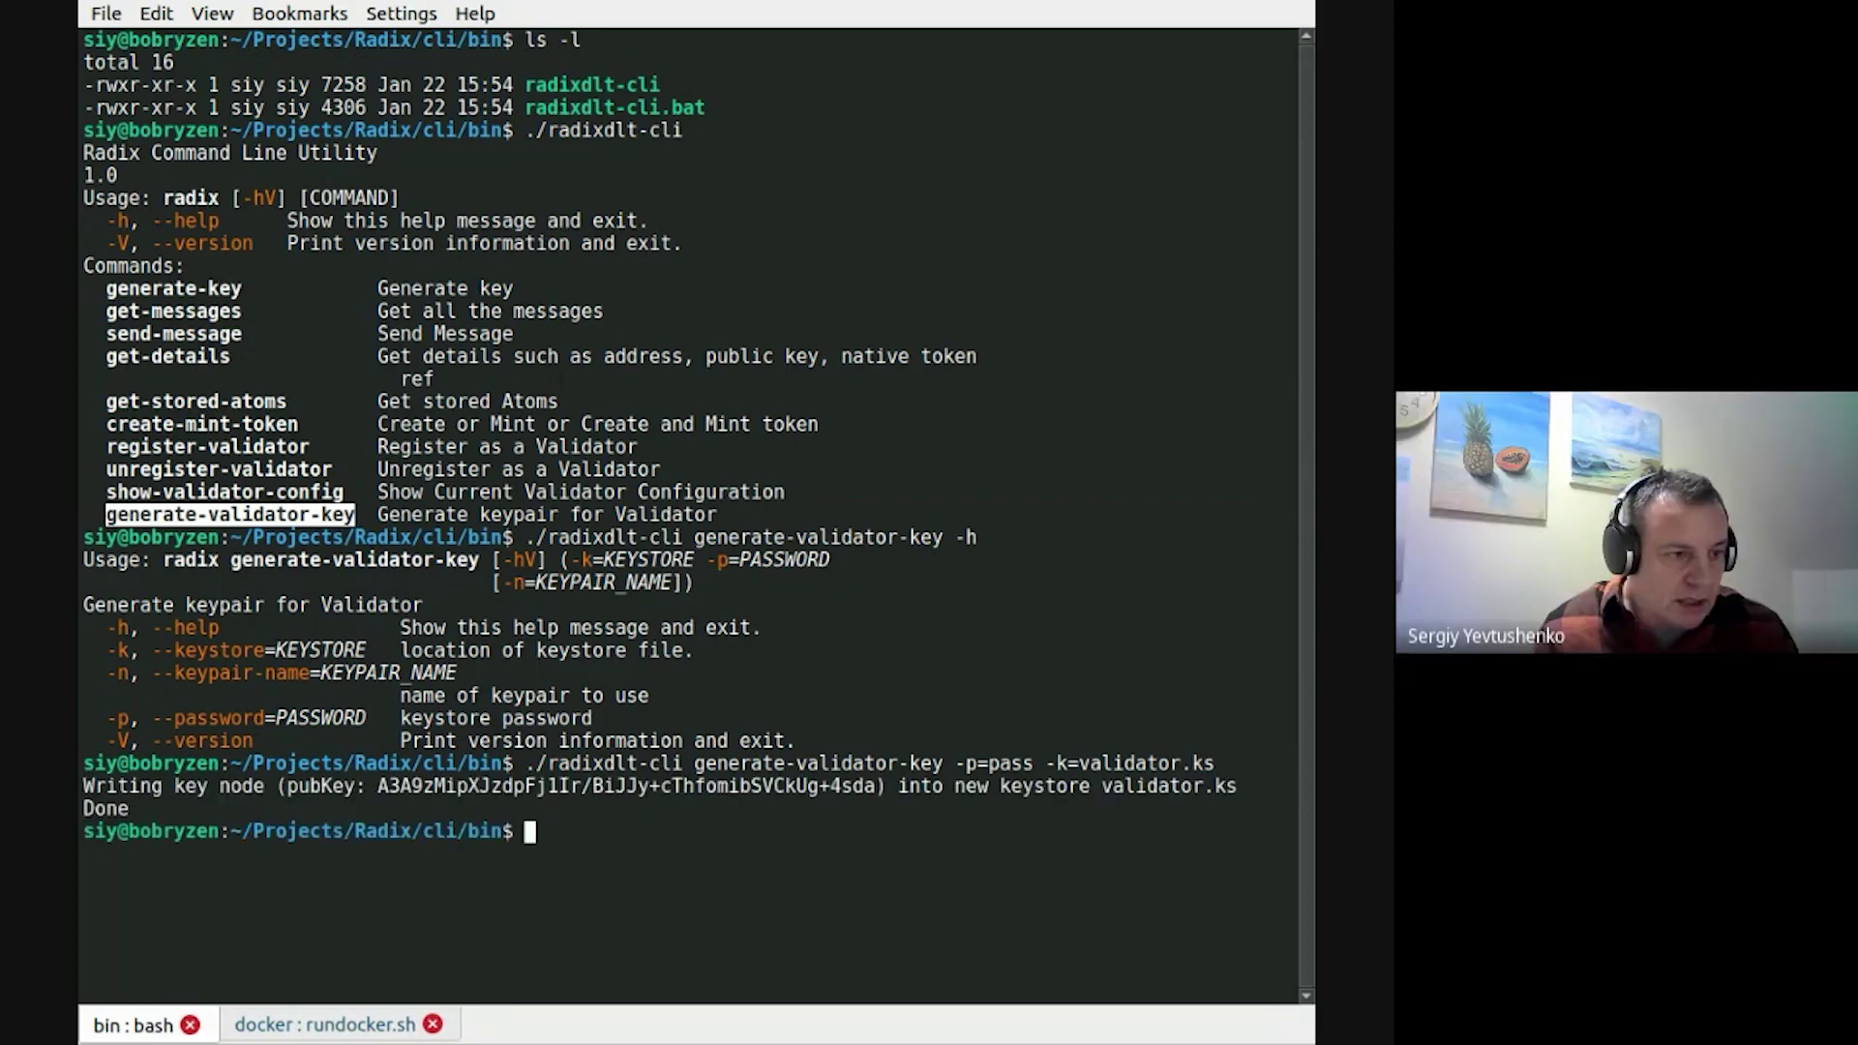
- Run show-validator-config with the keystore password and -k=validator.ks, then copy the printed address
type("./")
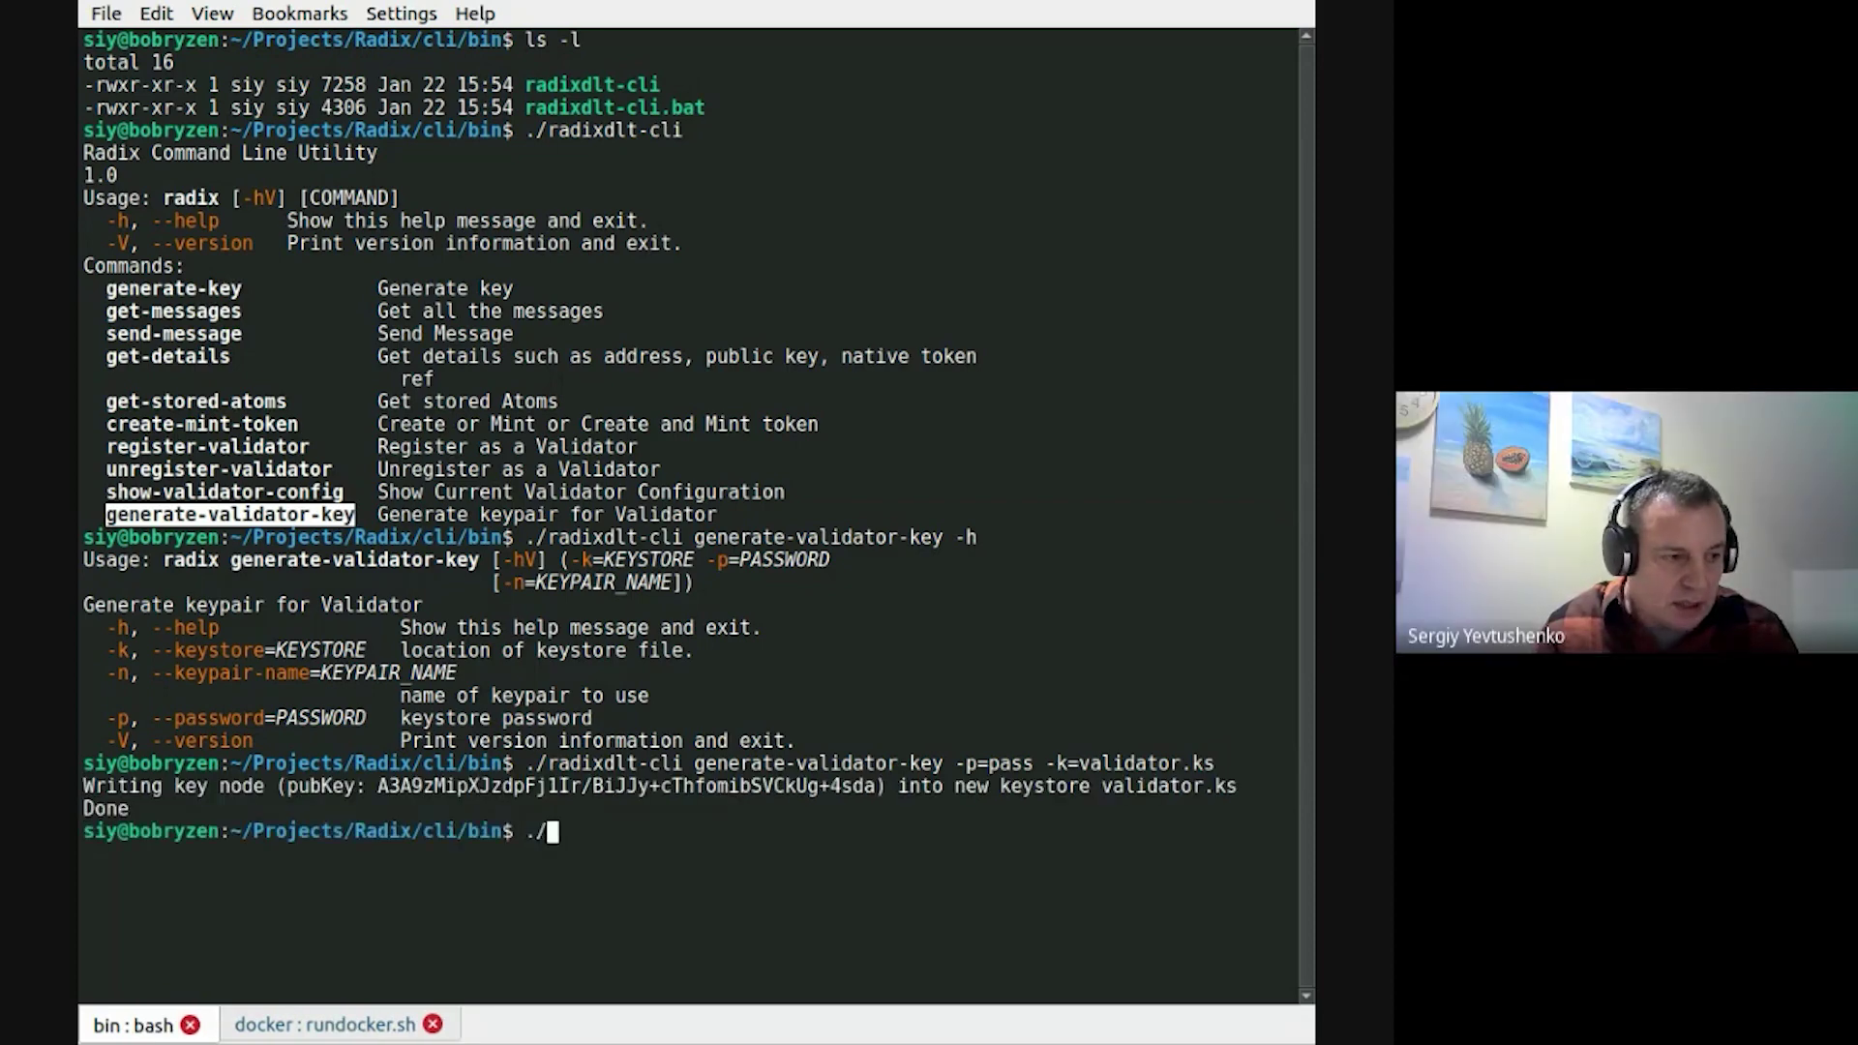
type("r")
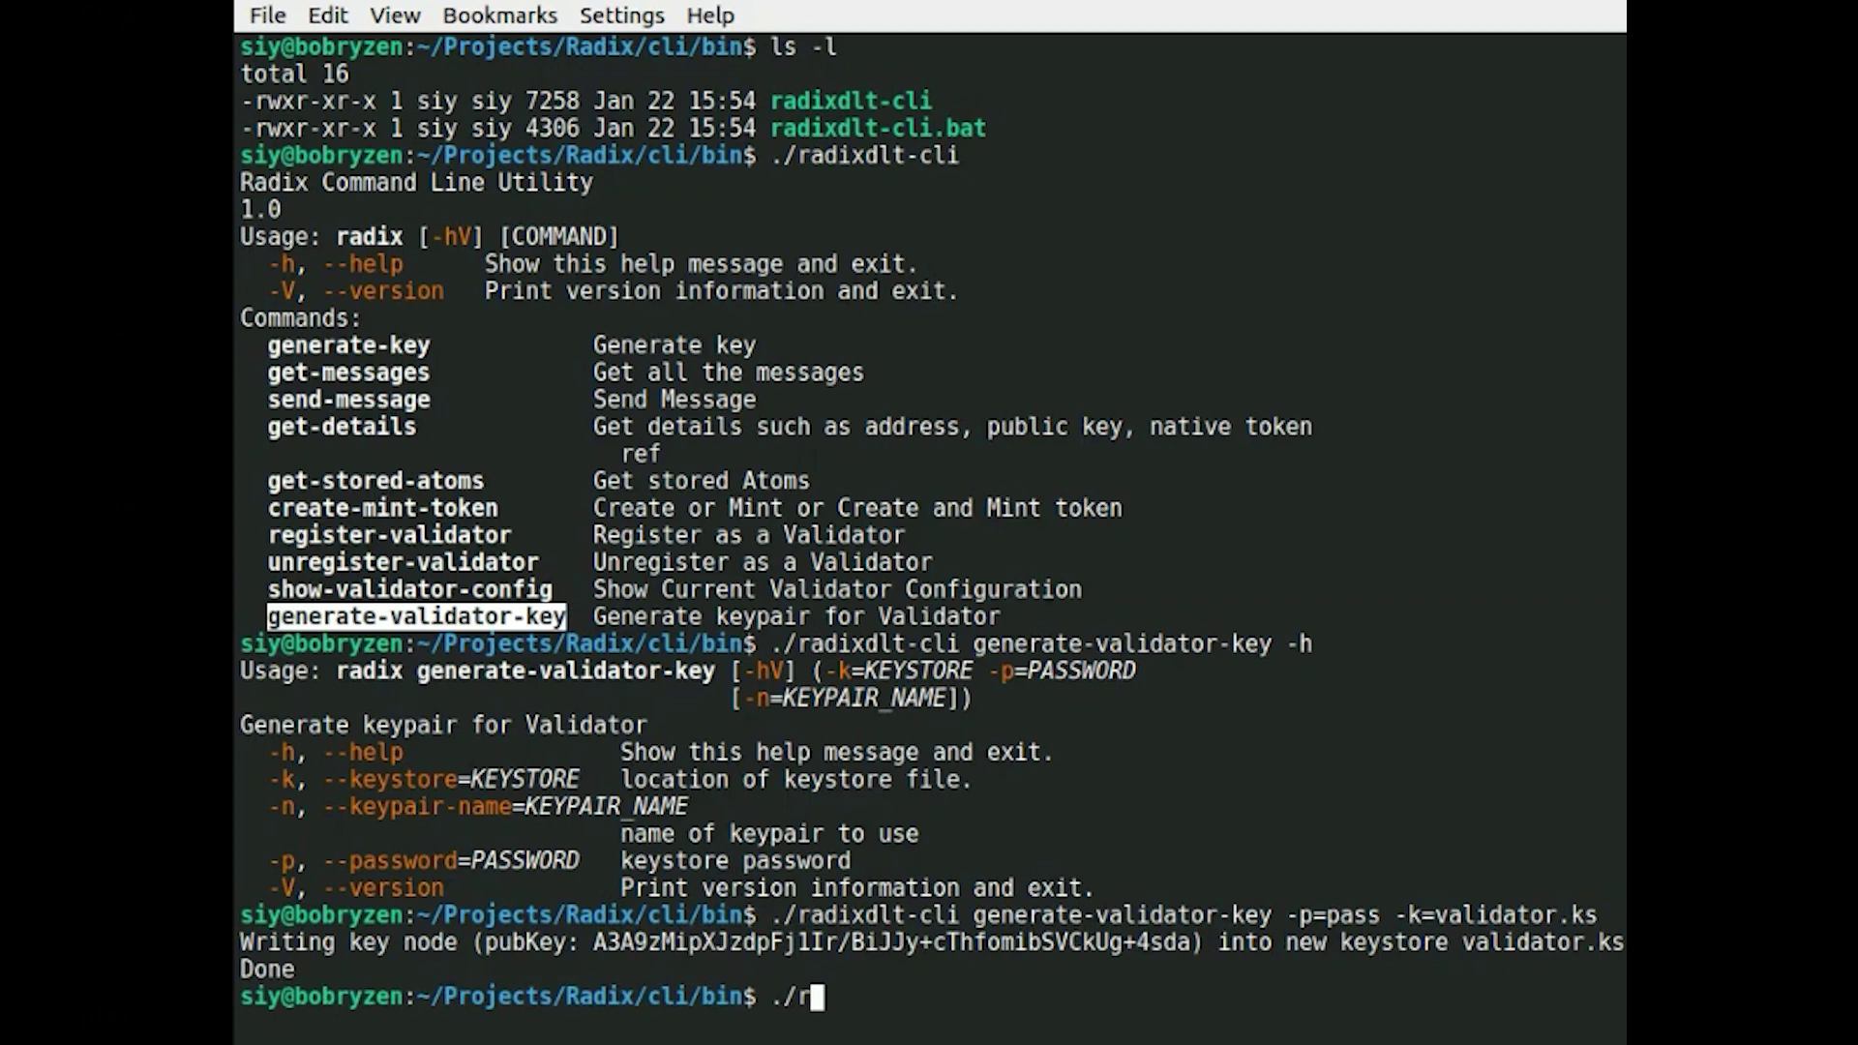
key("Tab")
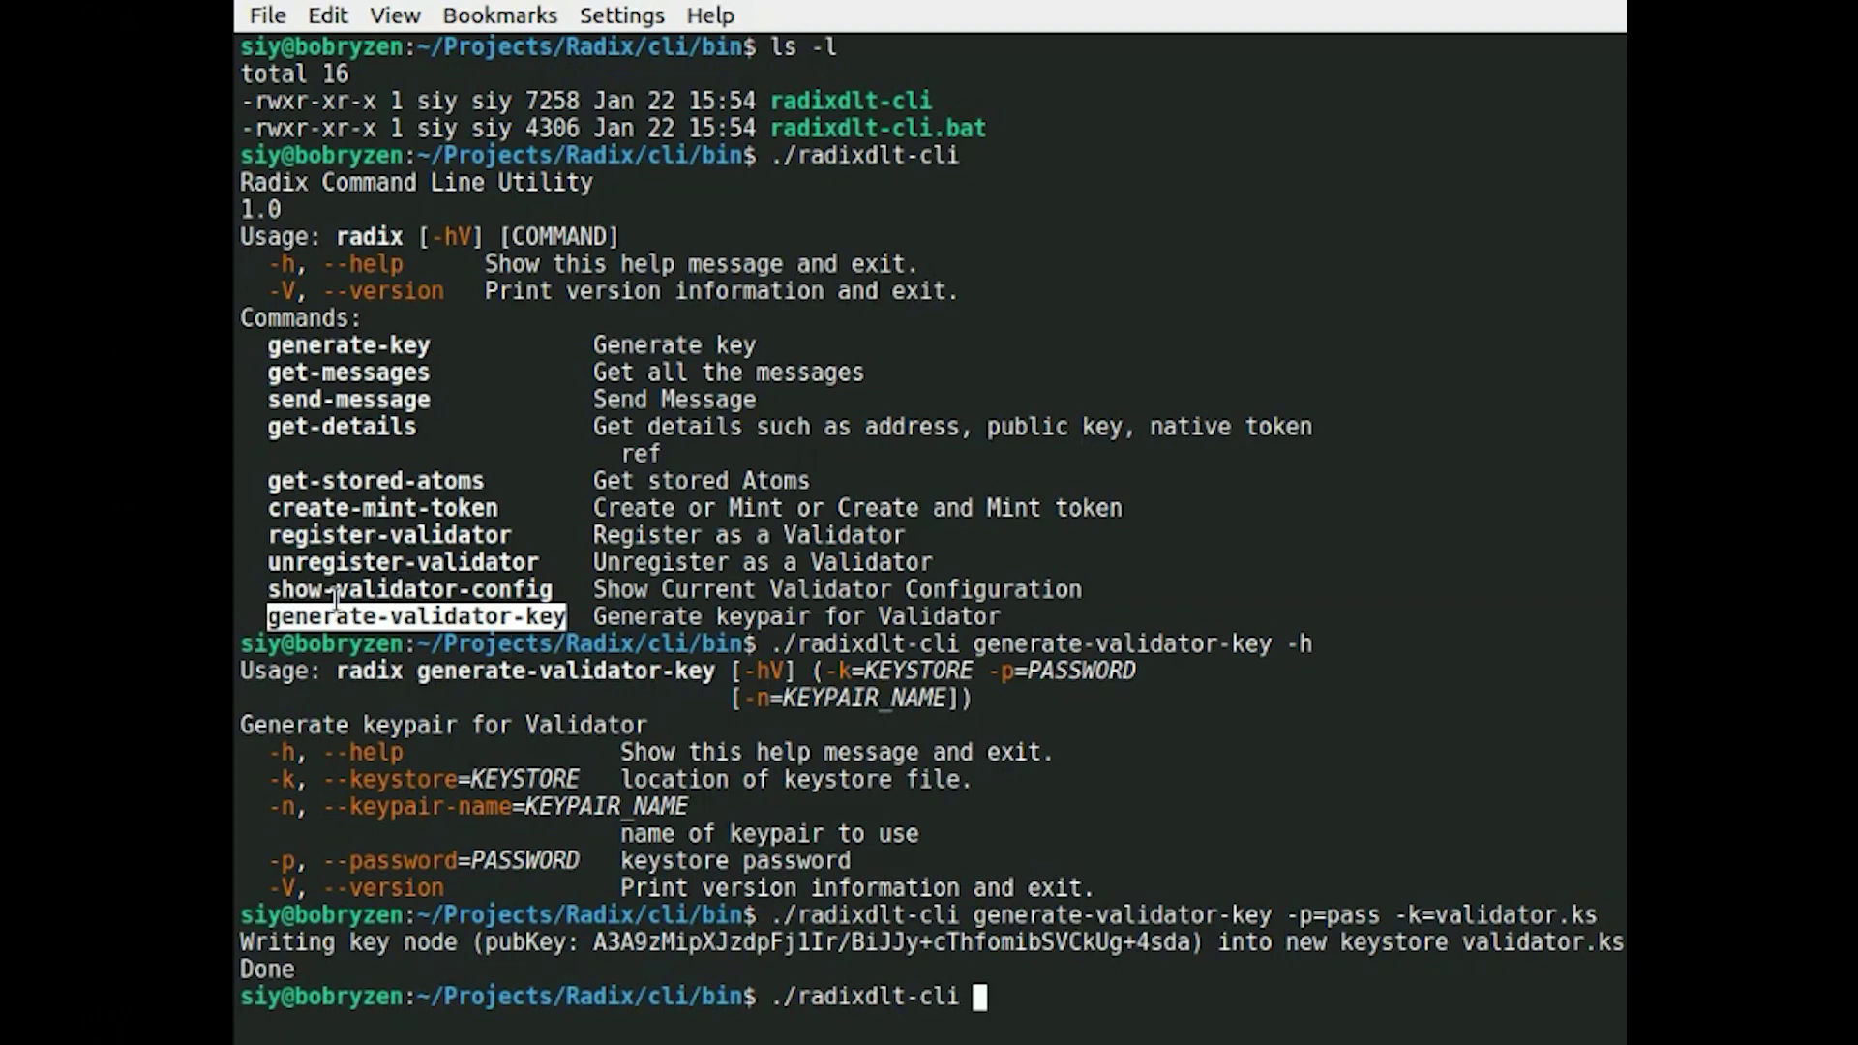
left_click_drag(271, 587, 556, 591)
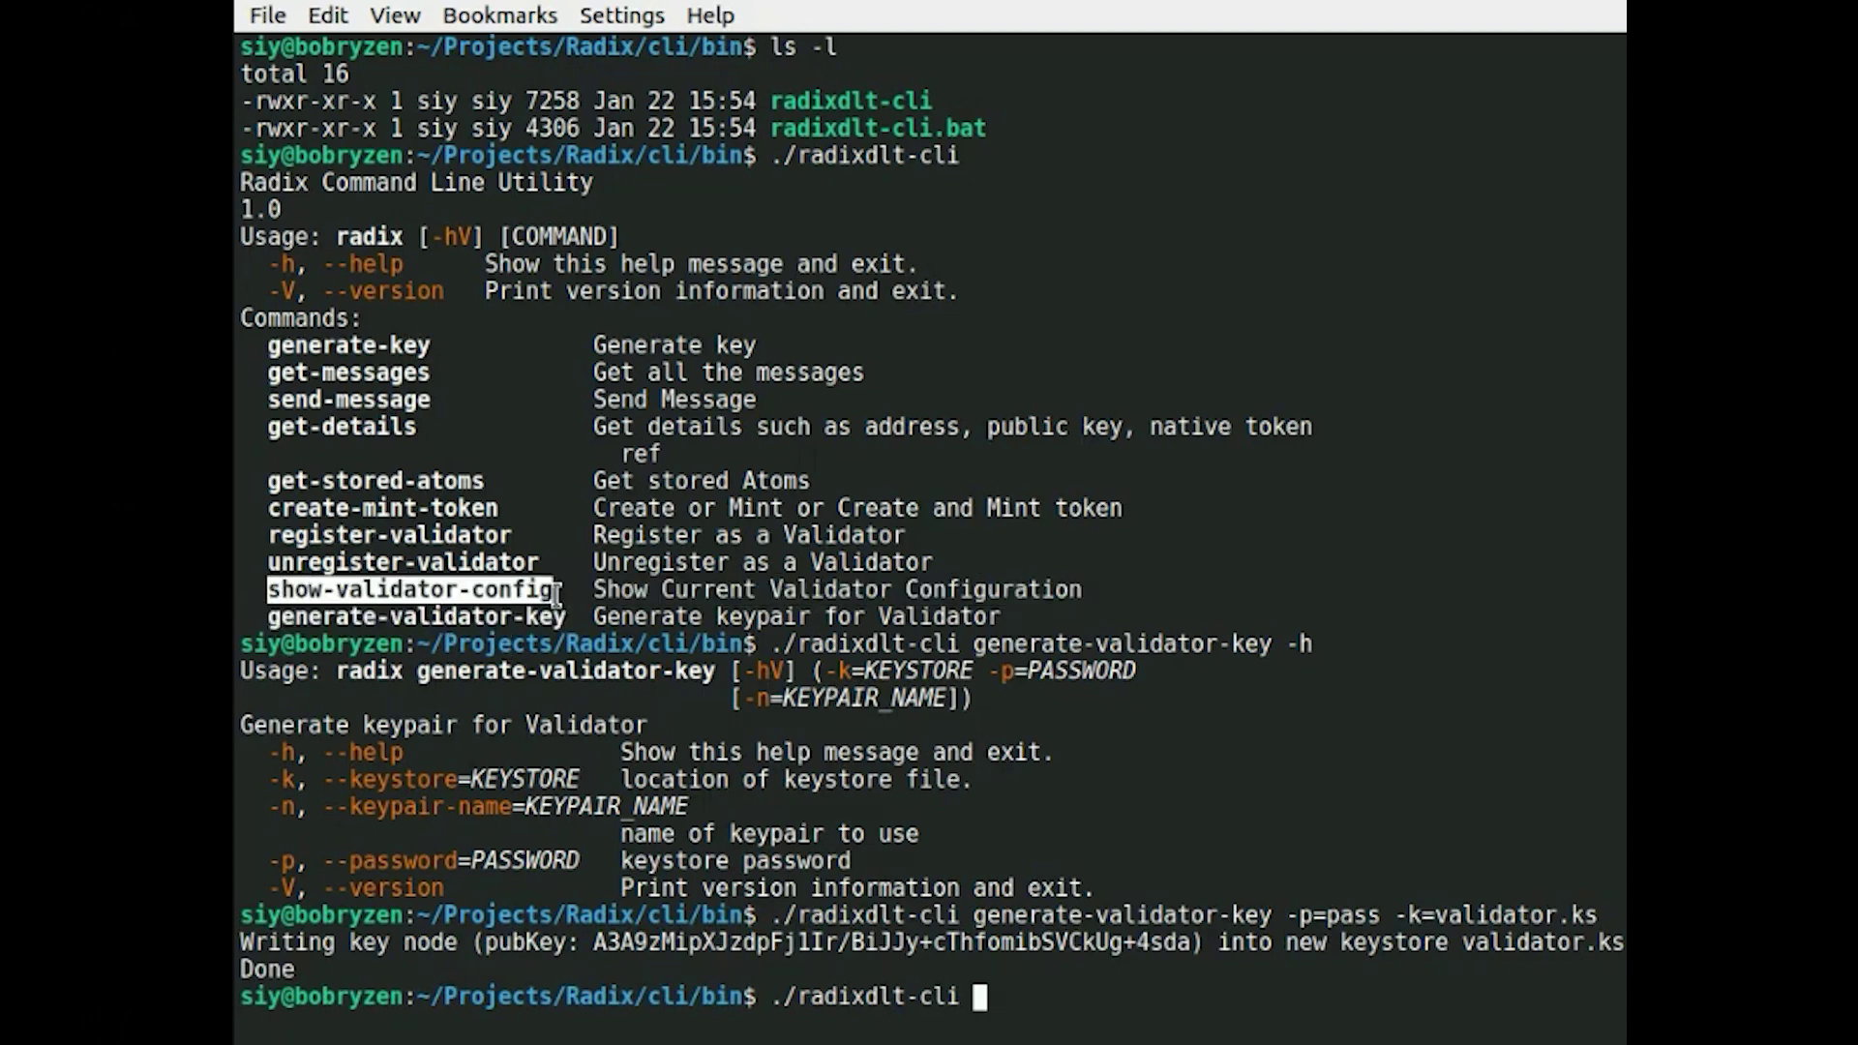
middle_click(1279, 997)
type("-validator-config -")
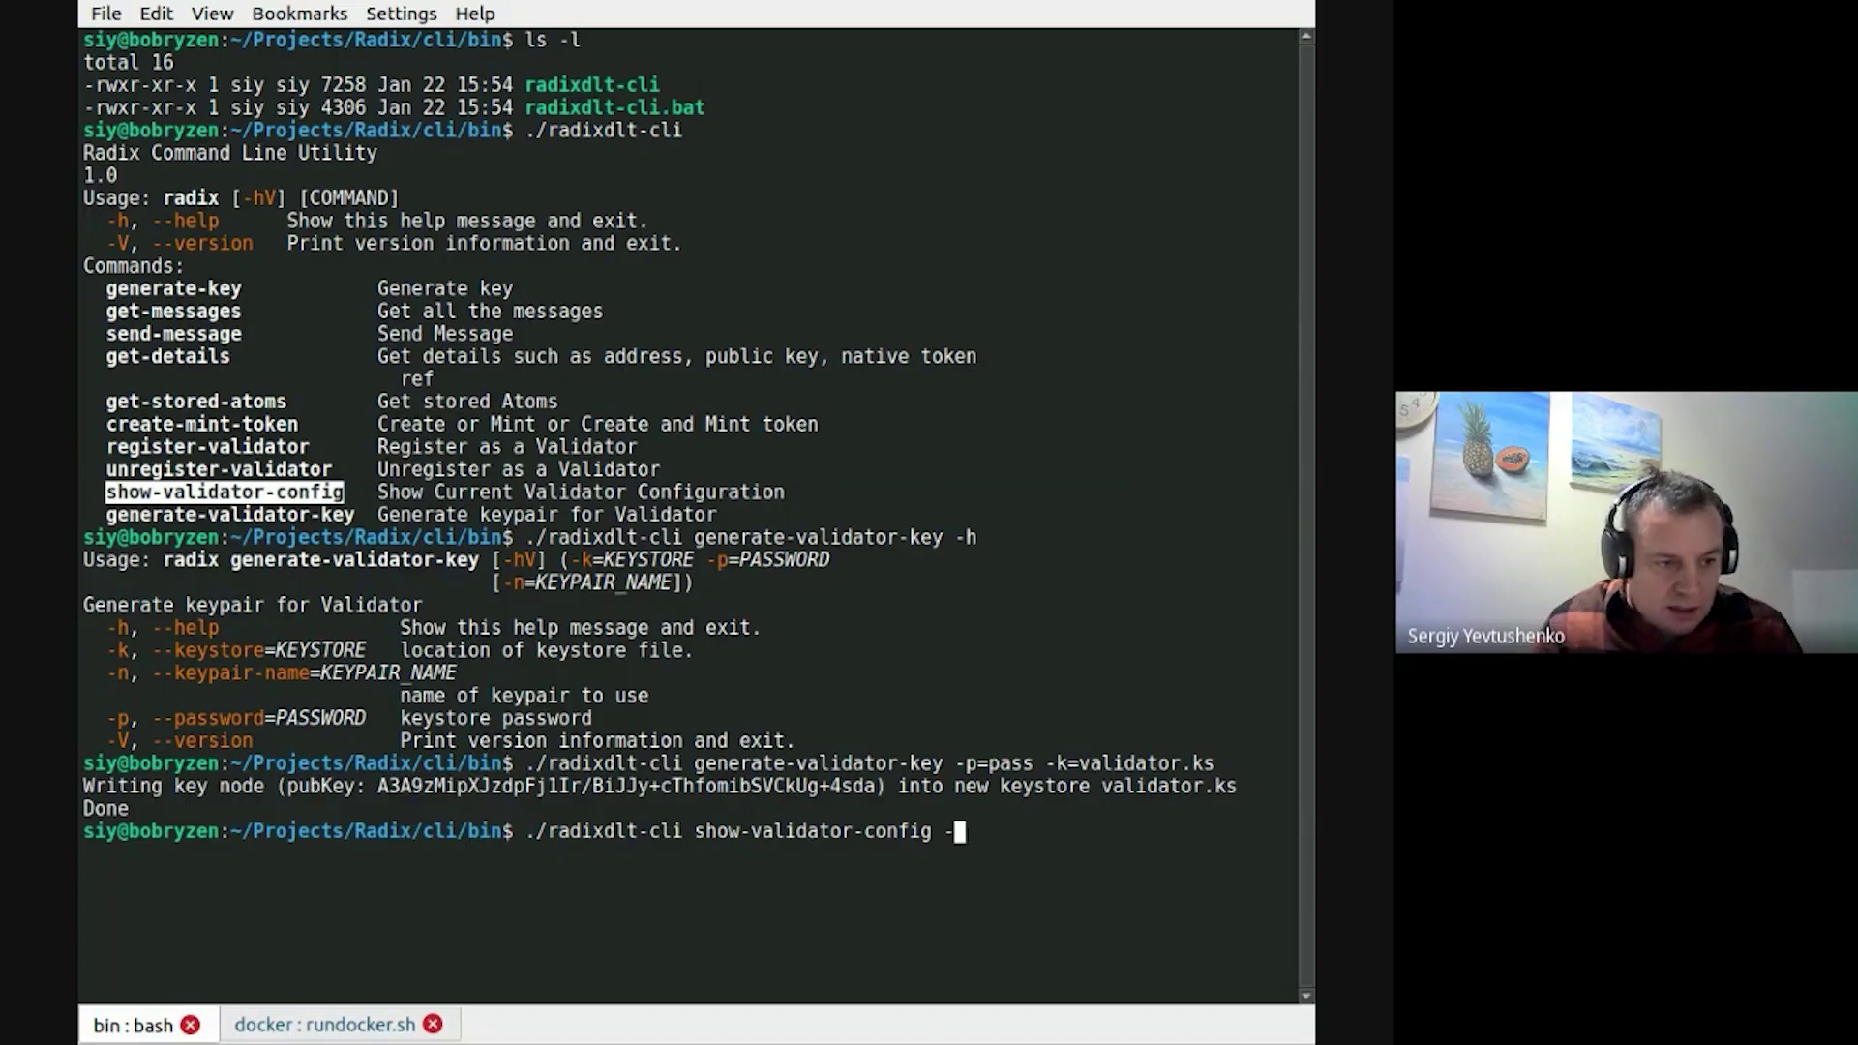
type("p=")
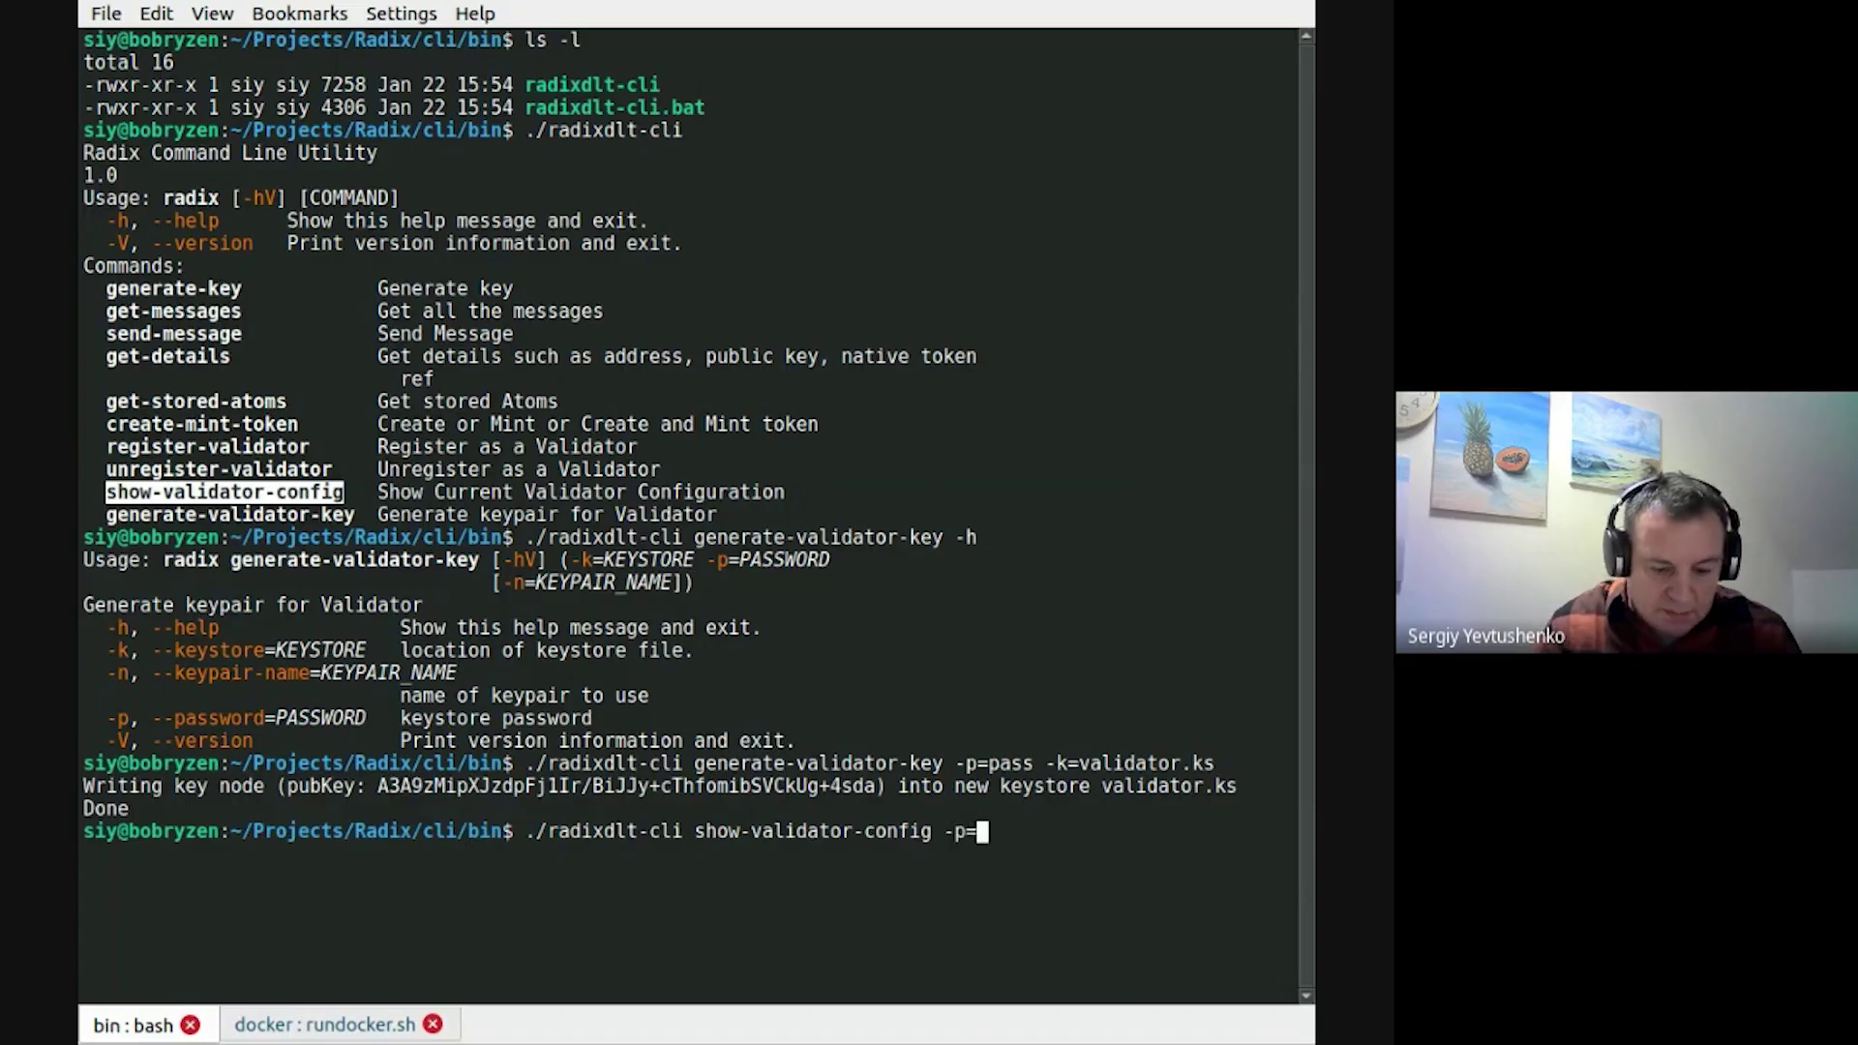
type("pass -")
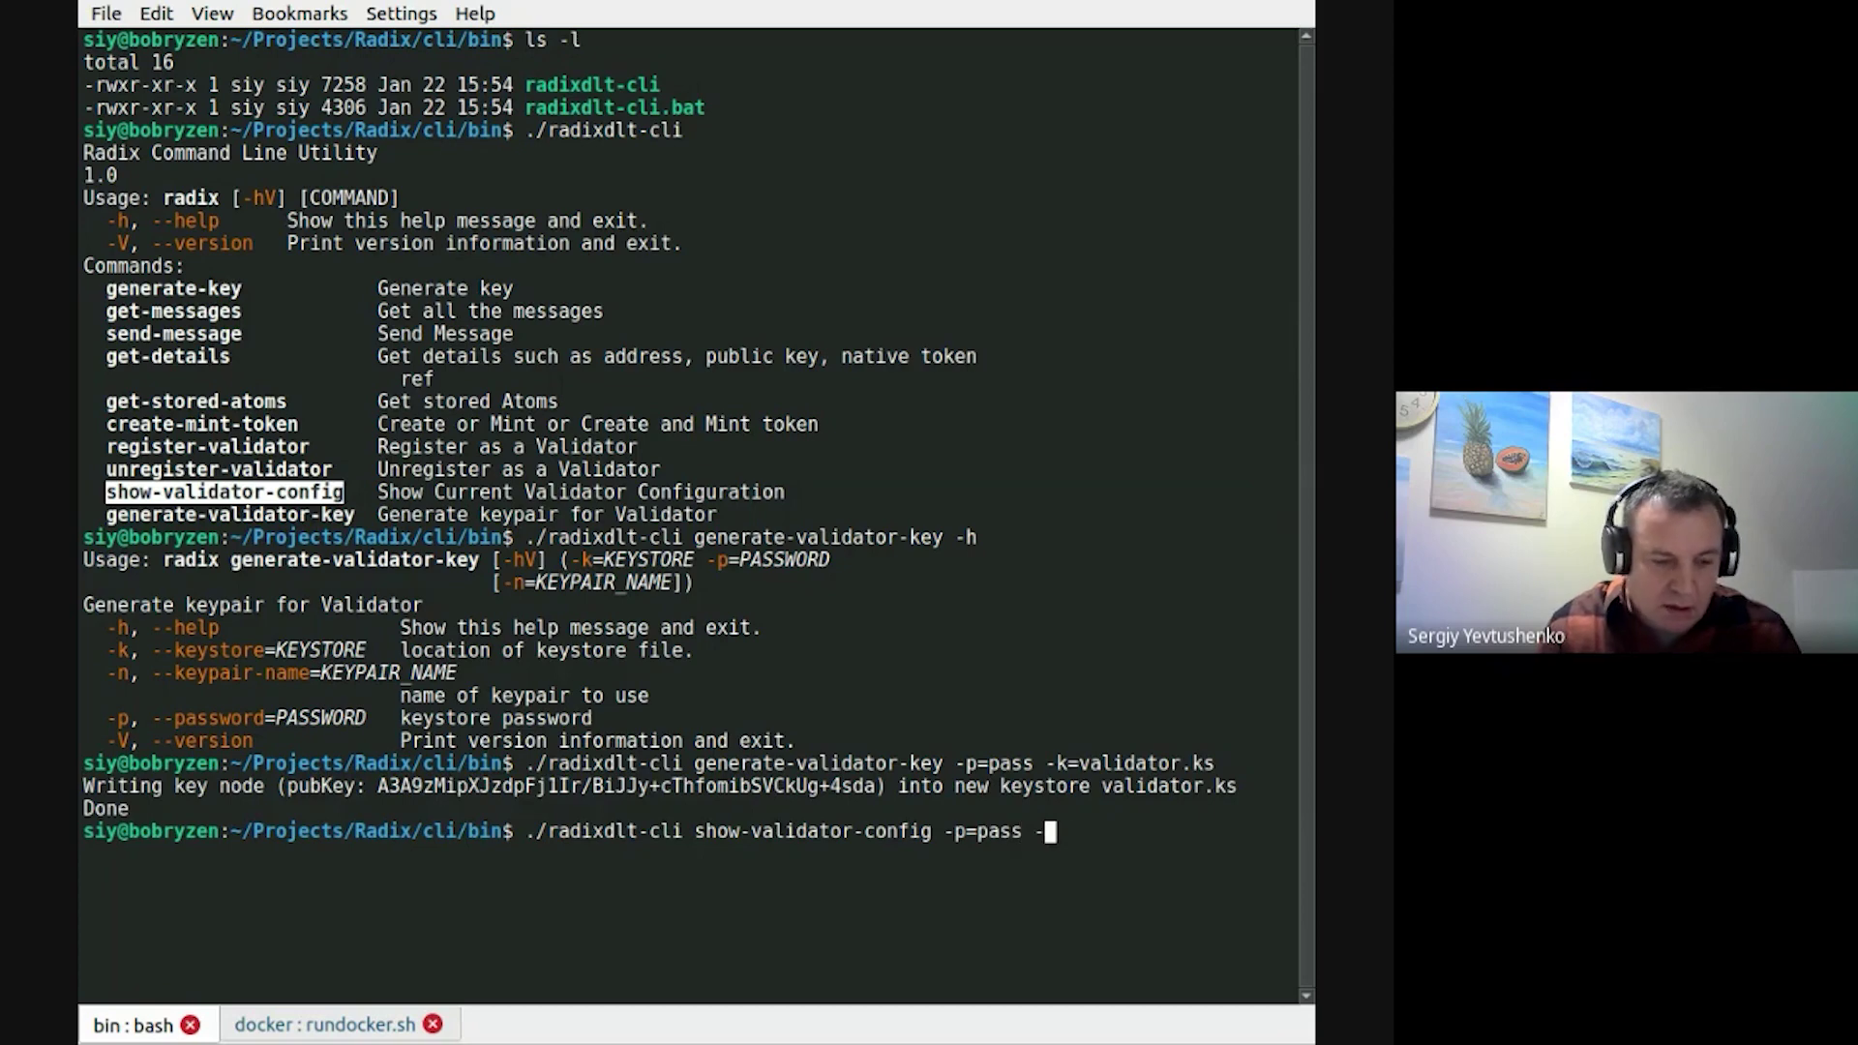
type("k=")
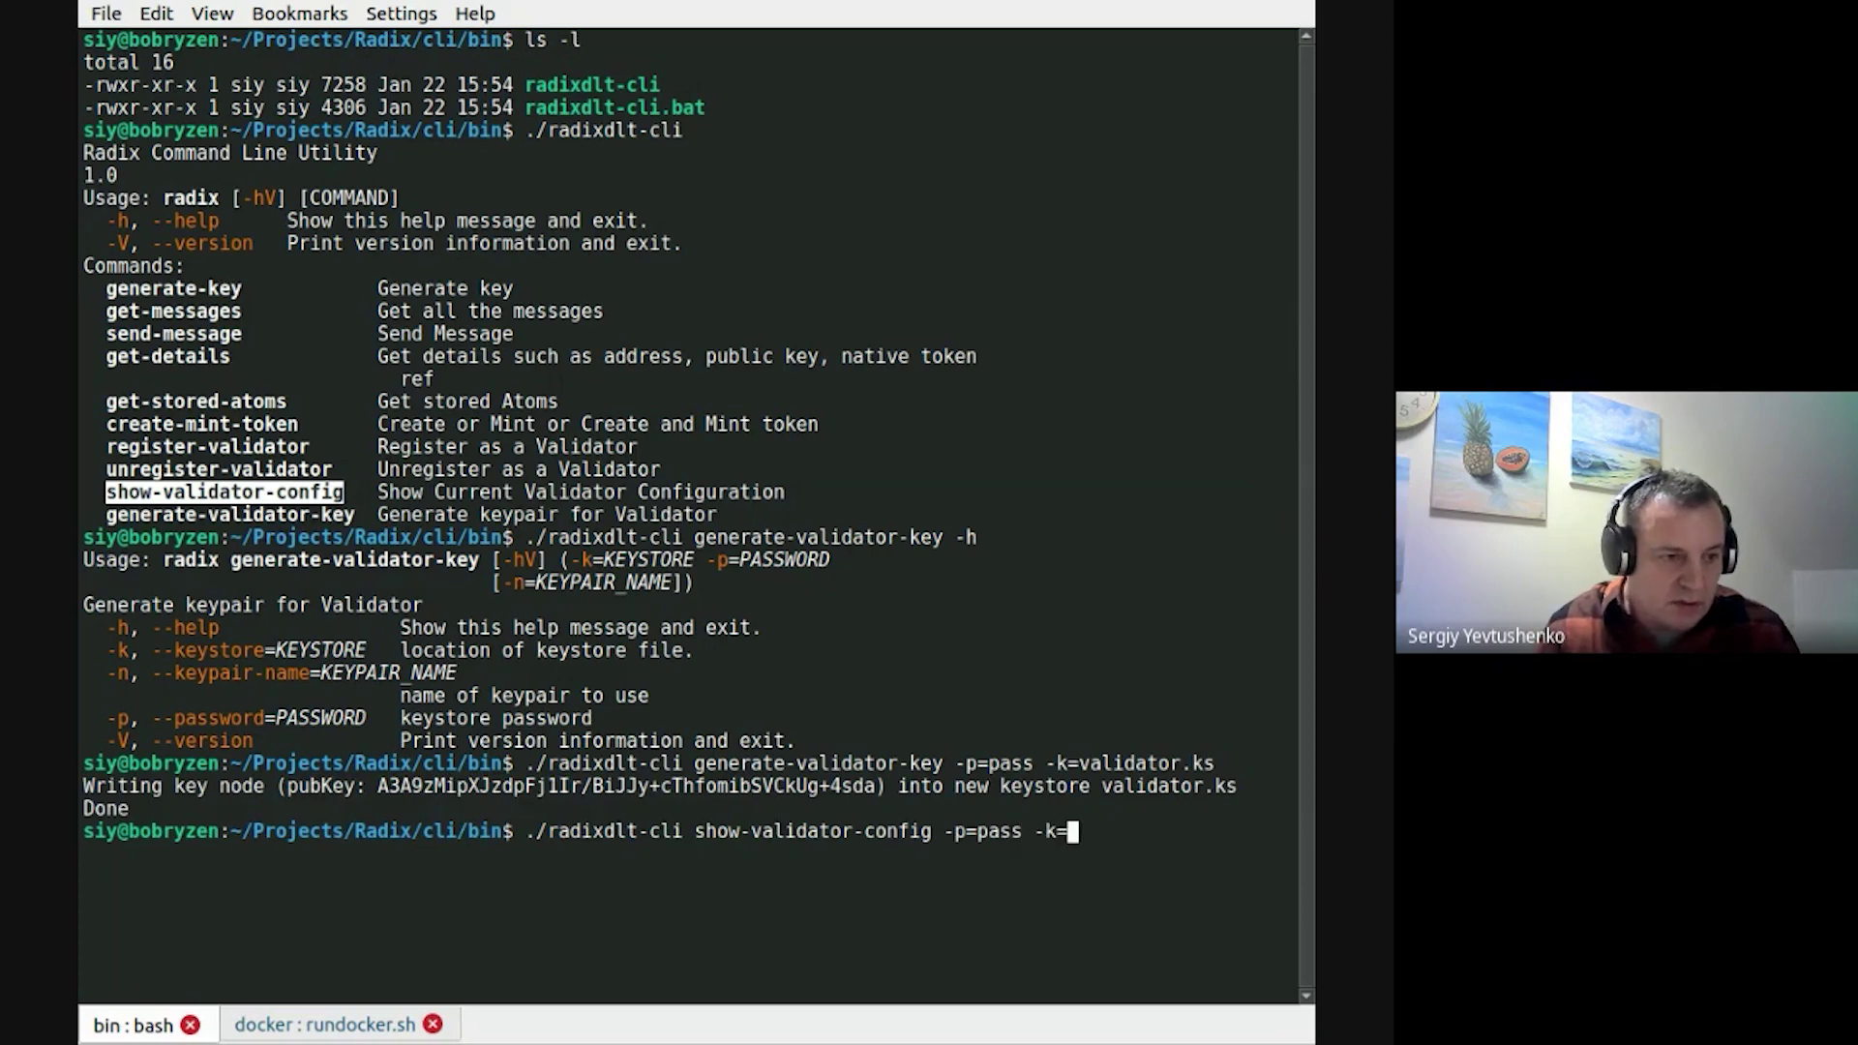
type("validator")
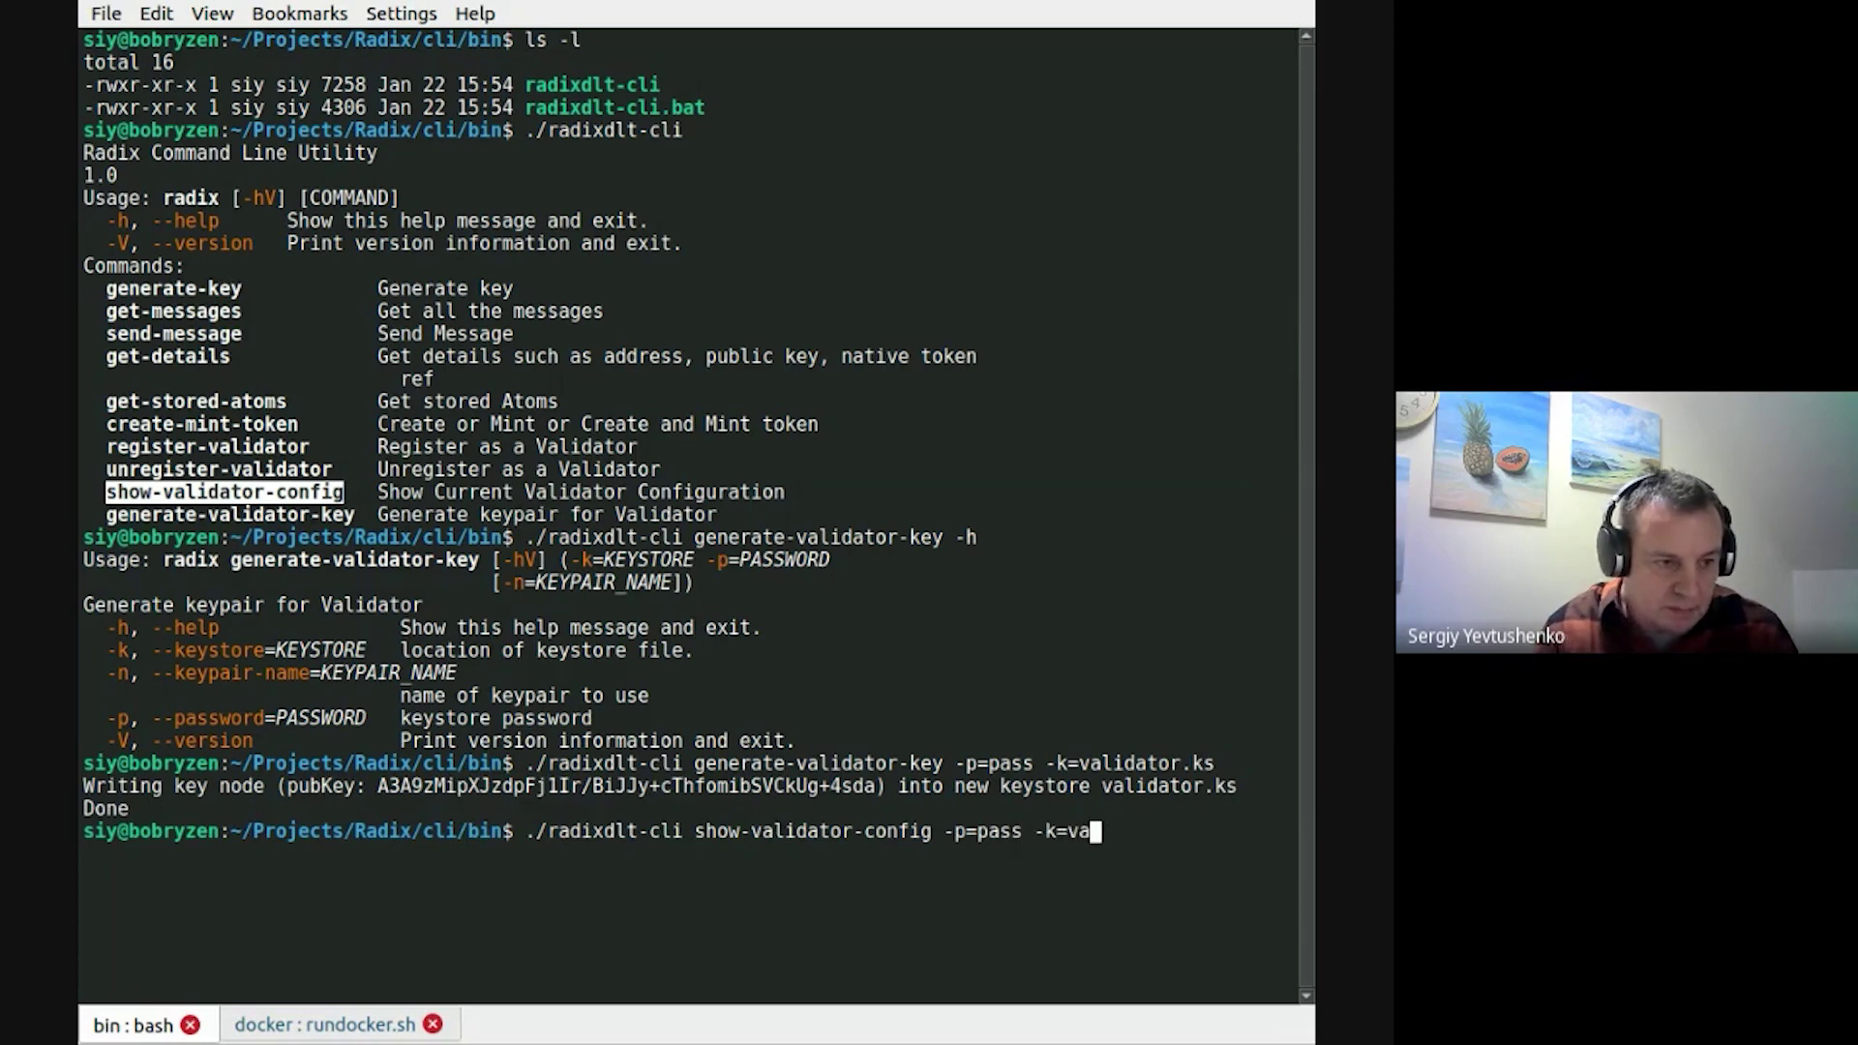
type(".ks")
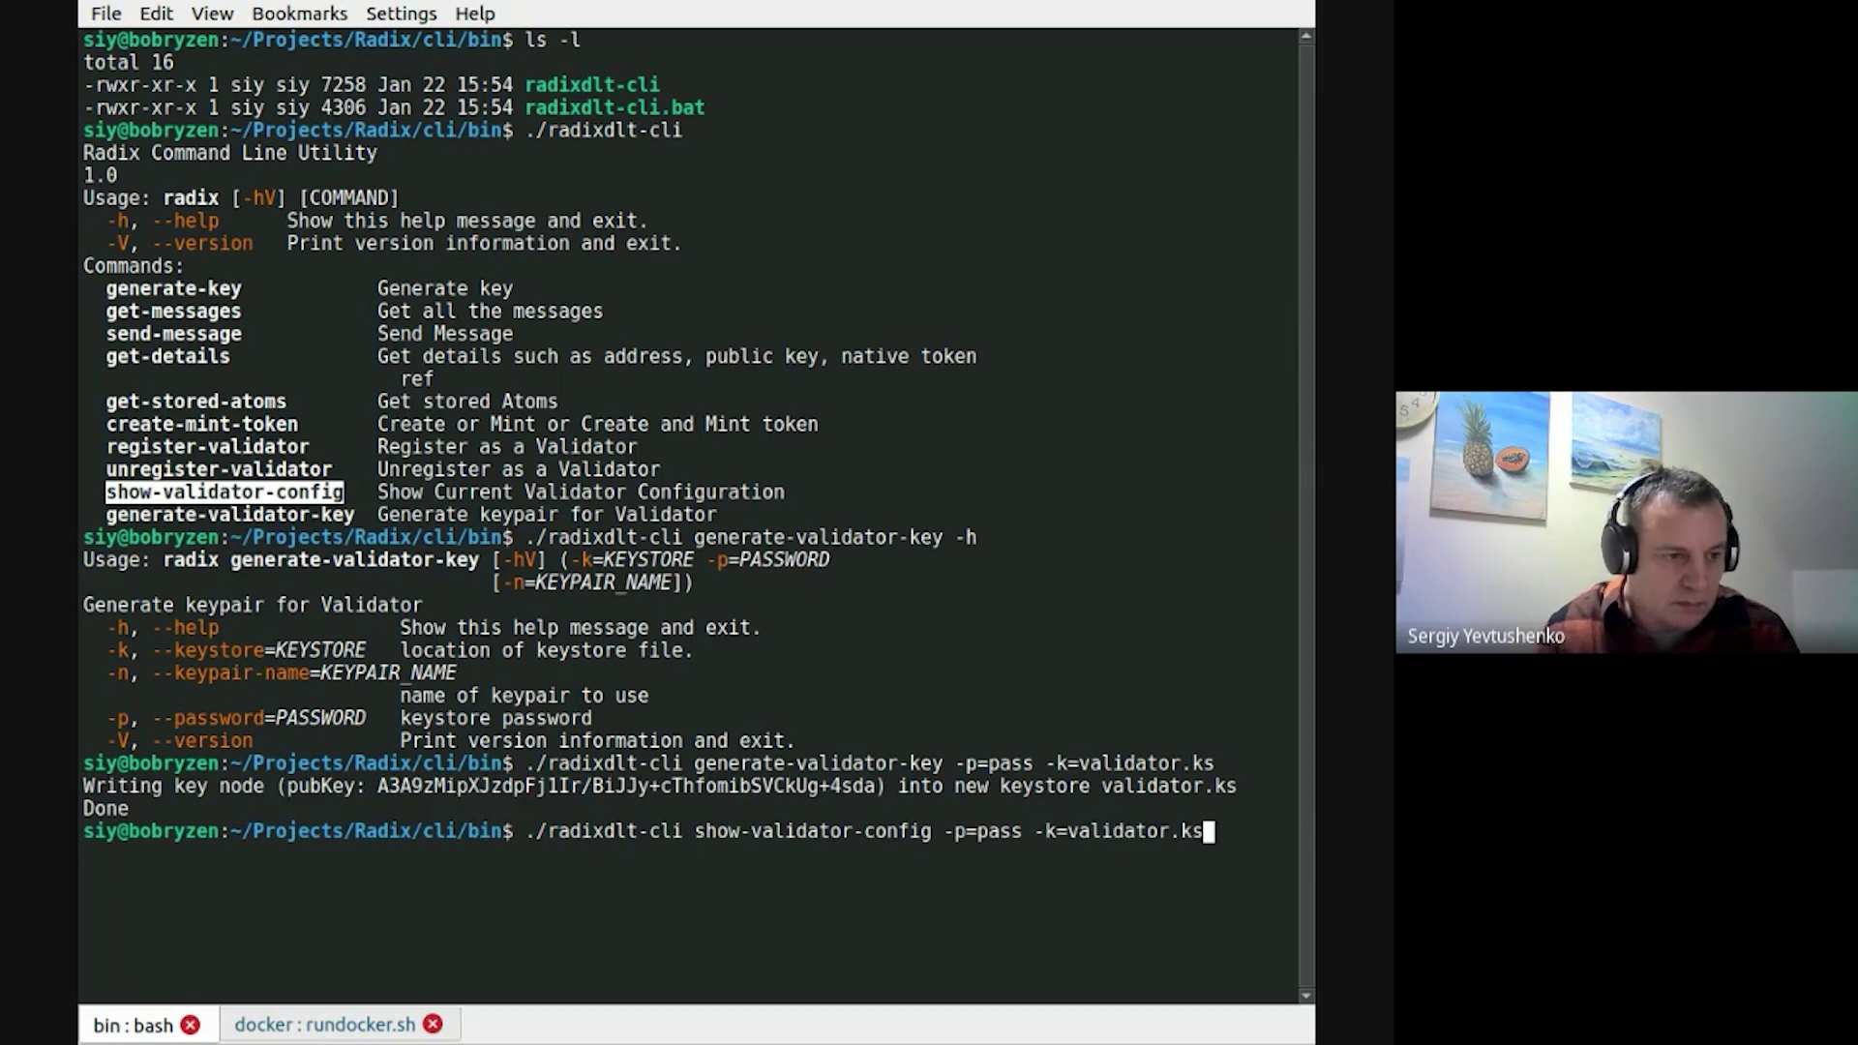
key("Return")
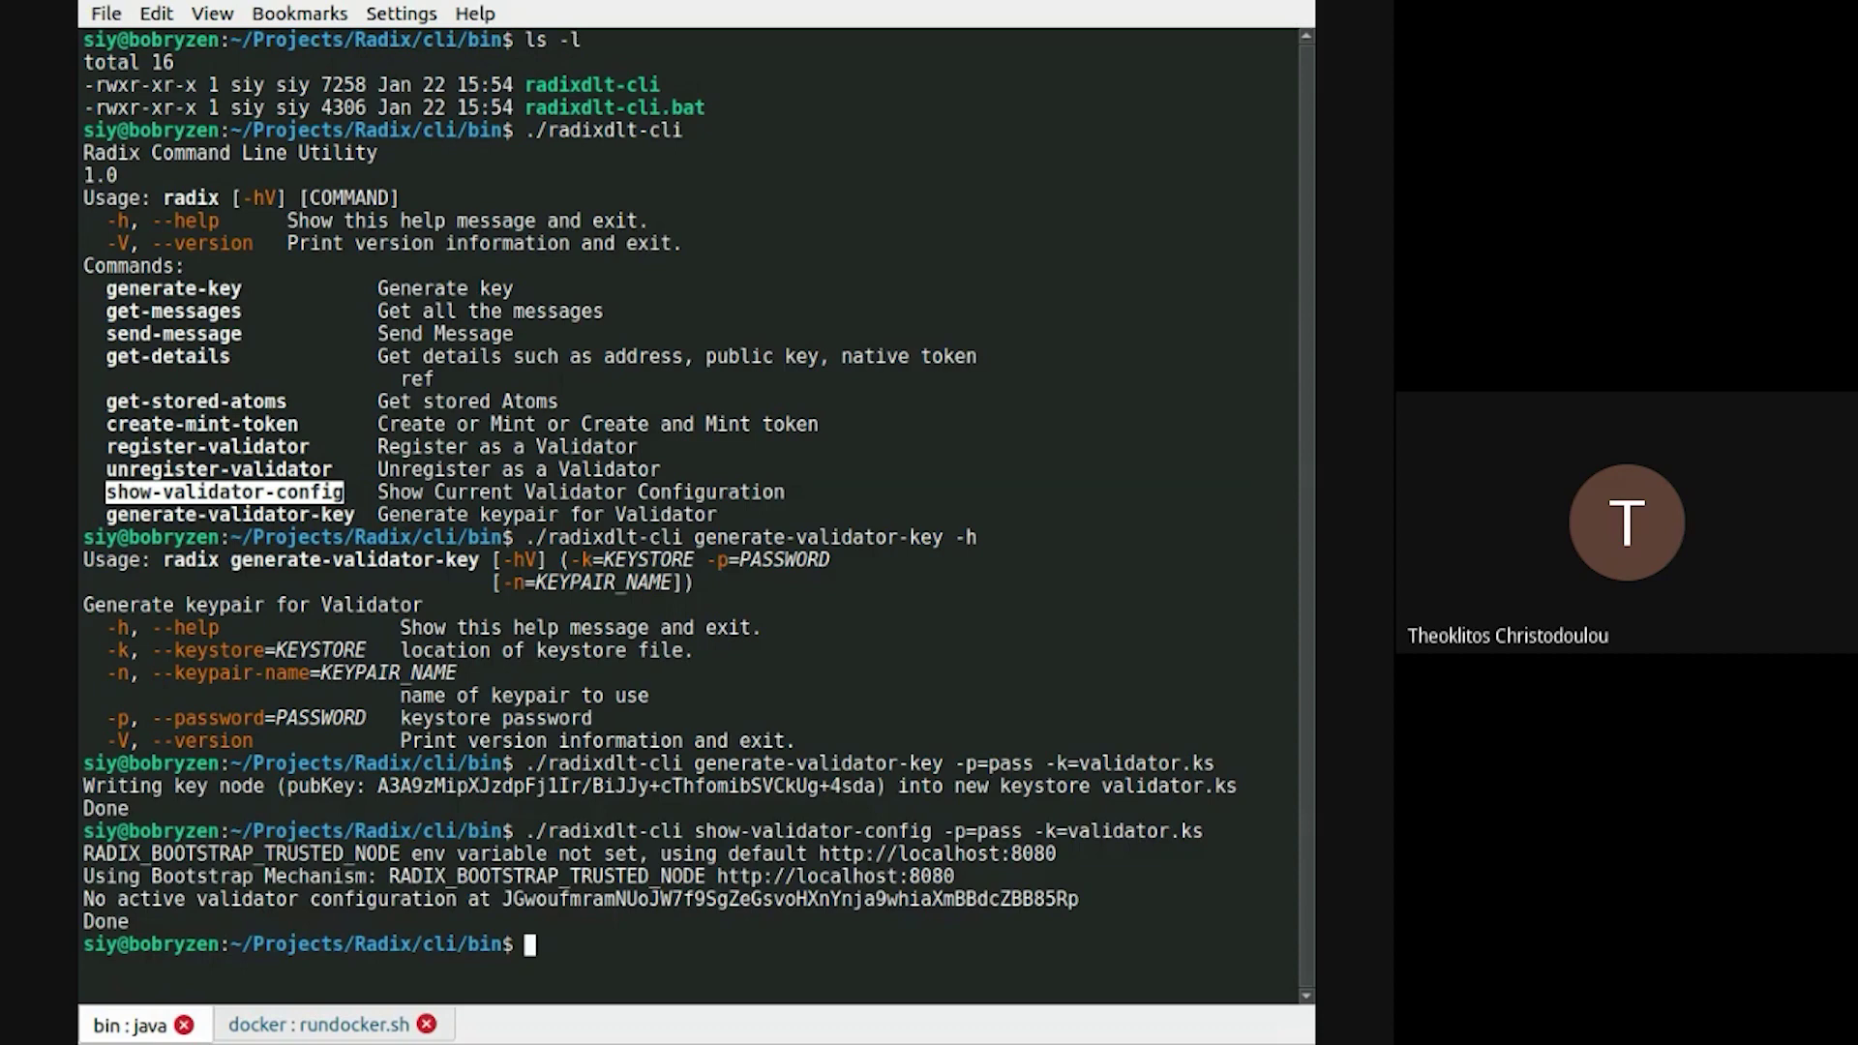
double_click(607, 900)
key("ctrl+c")
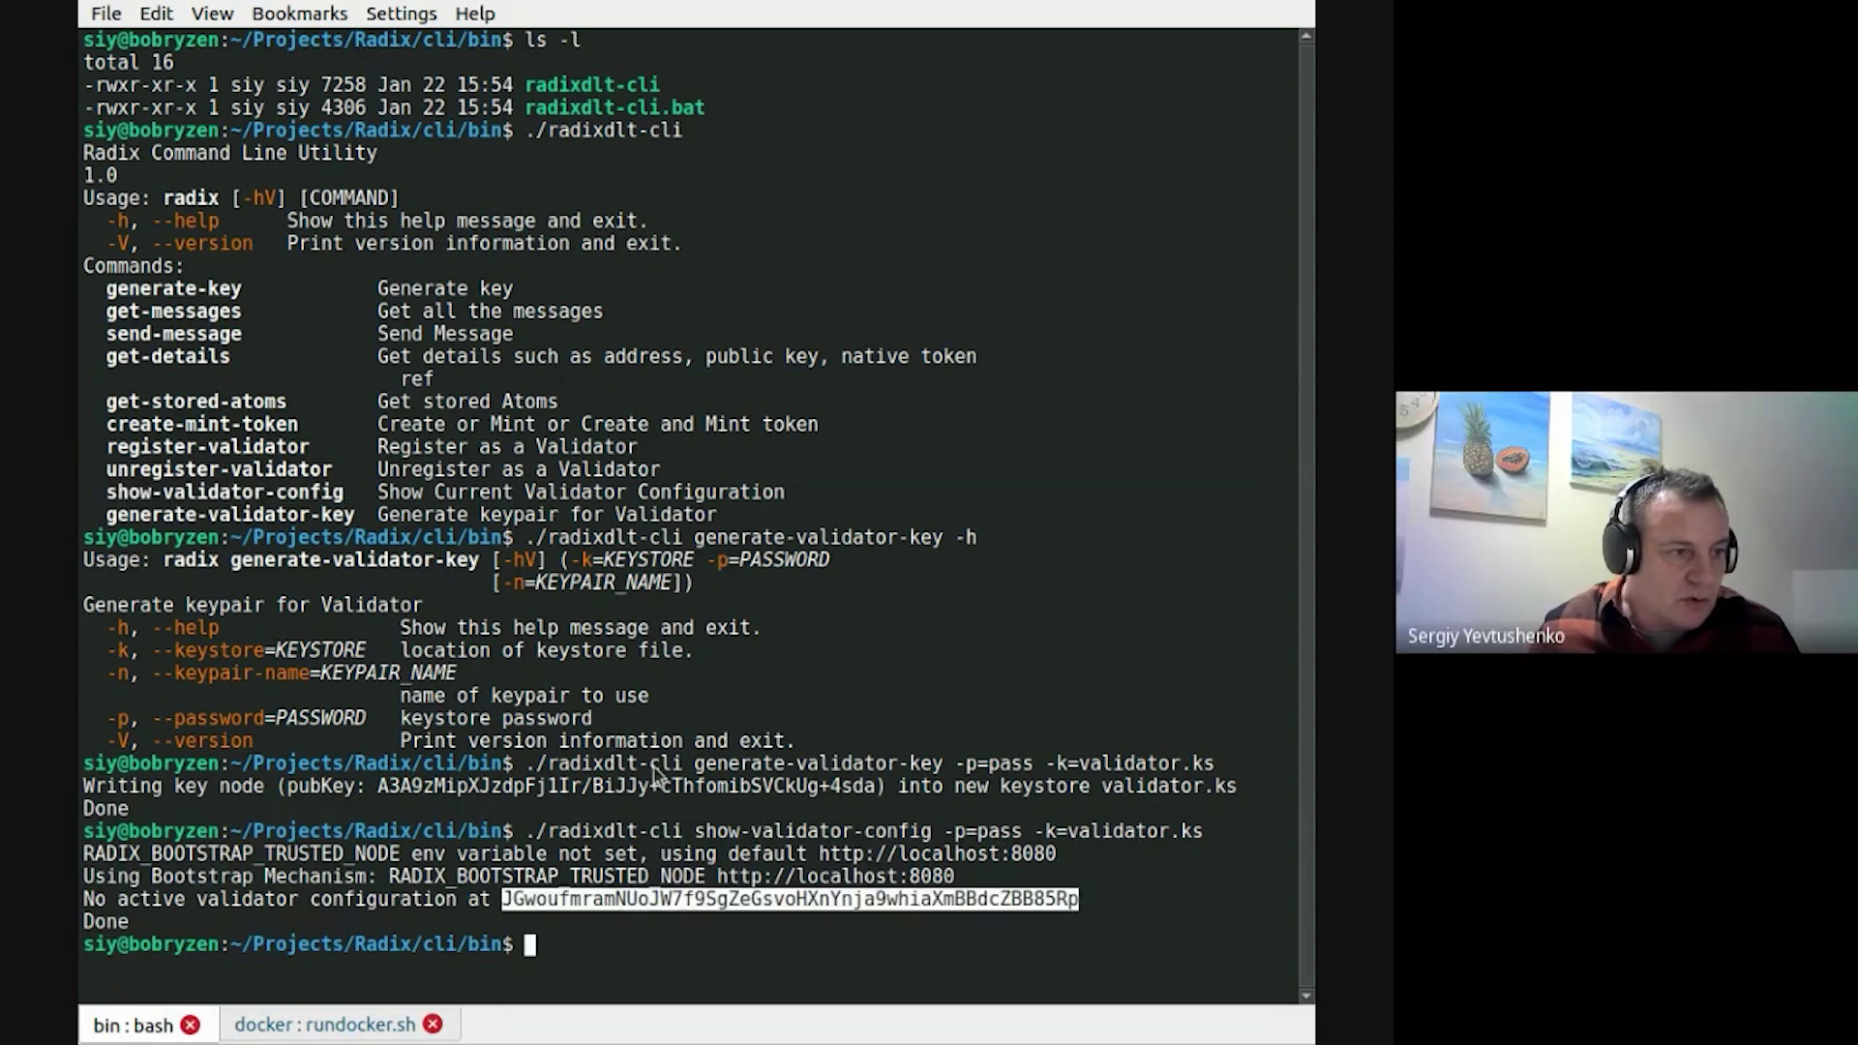
left_click(729, 959)
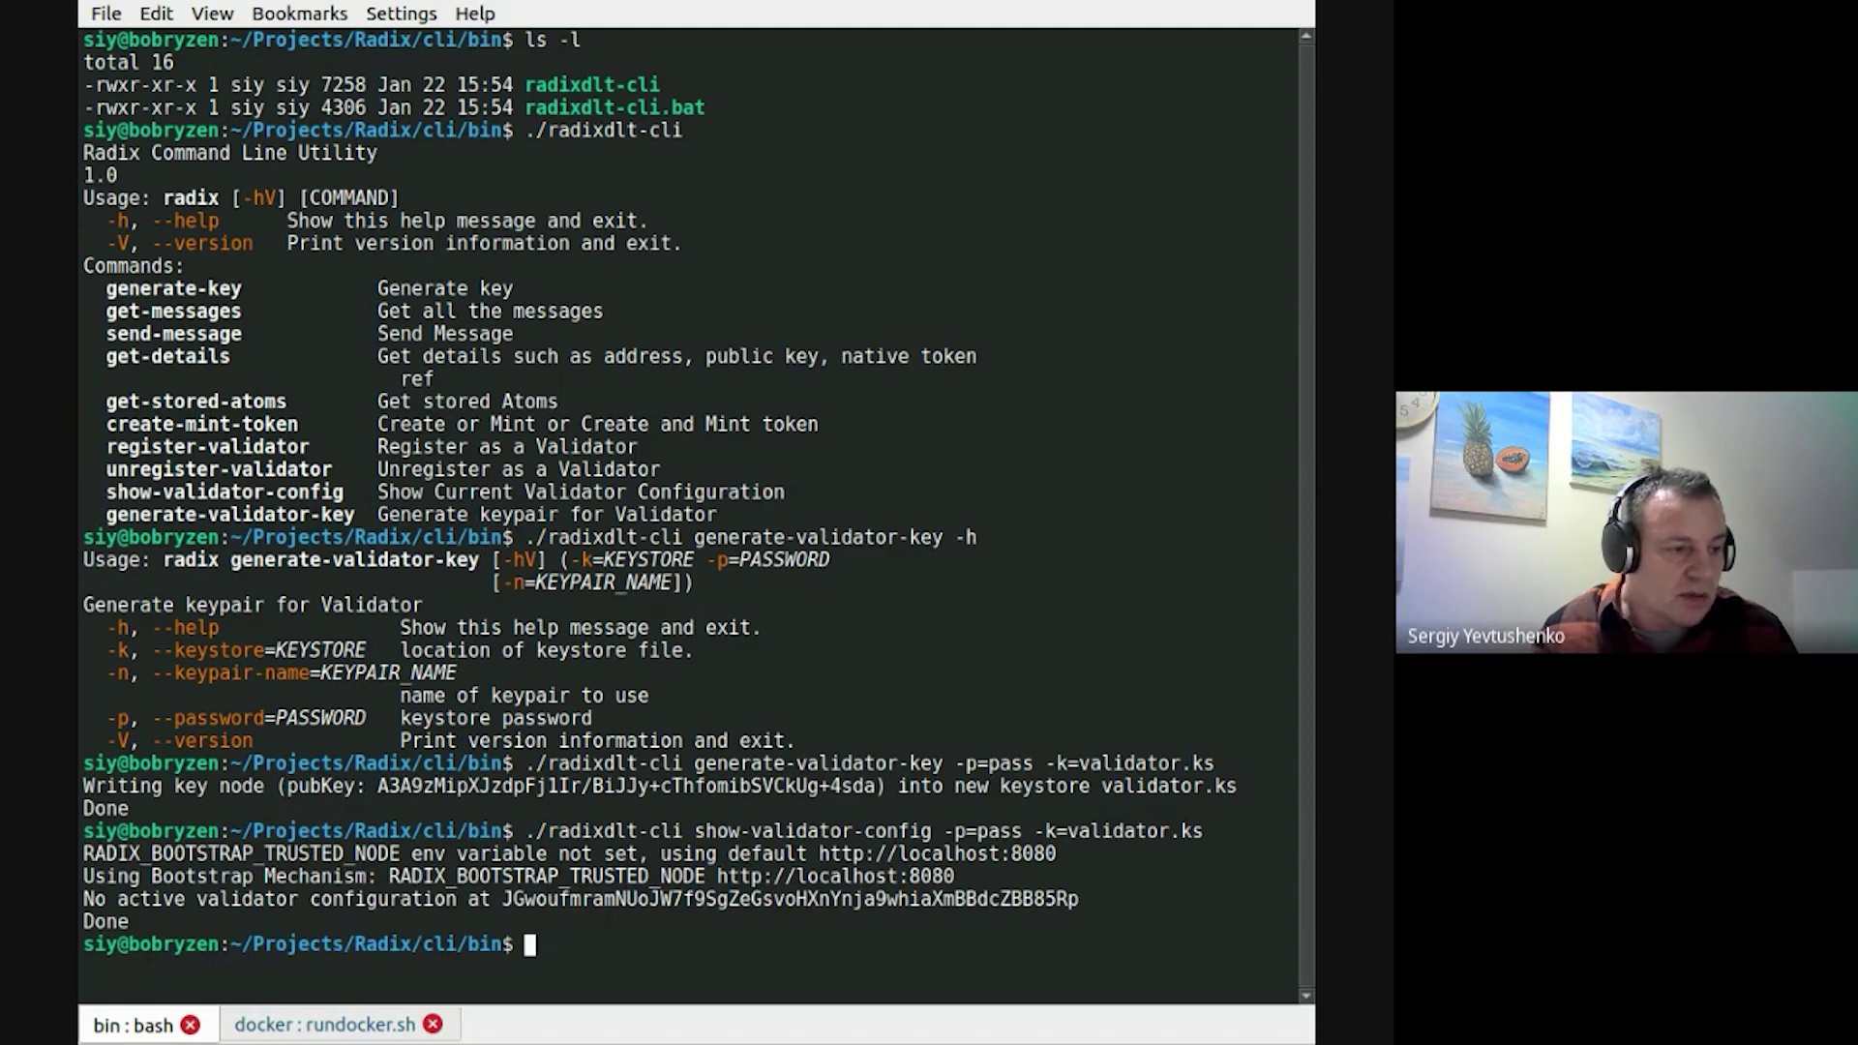
- Rerun the curl getTokens faucet request with the validator address appended
key("Up")
key("Up")
key("Up")
key("Up")
key("Up")
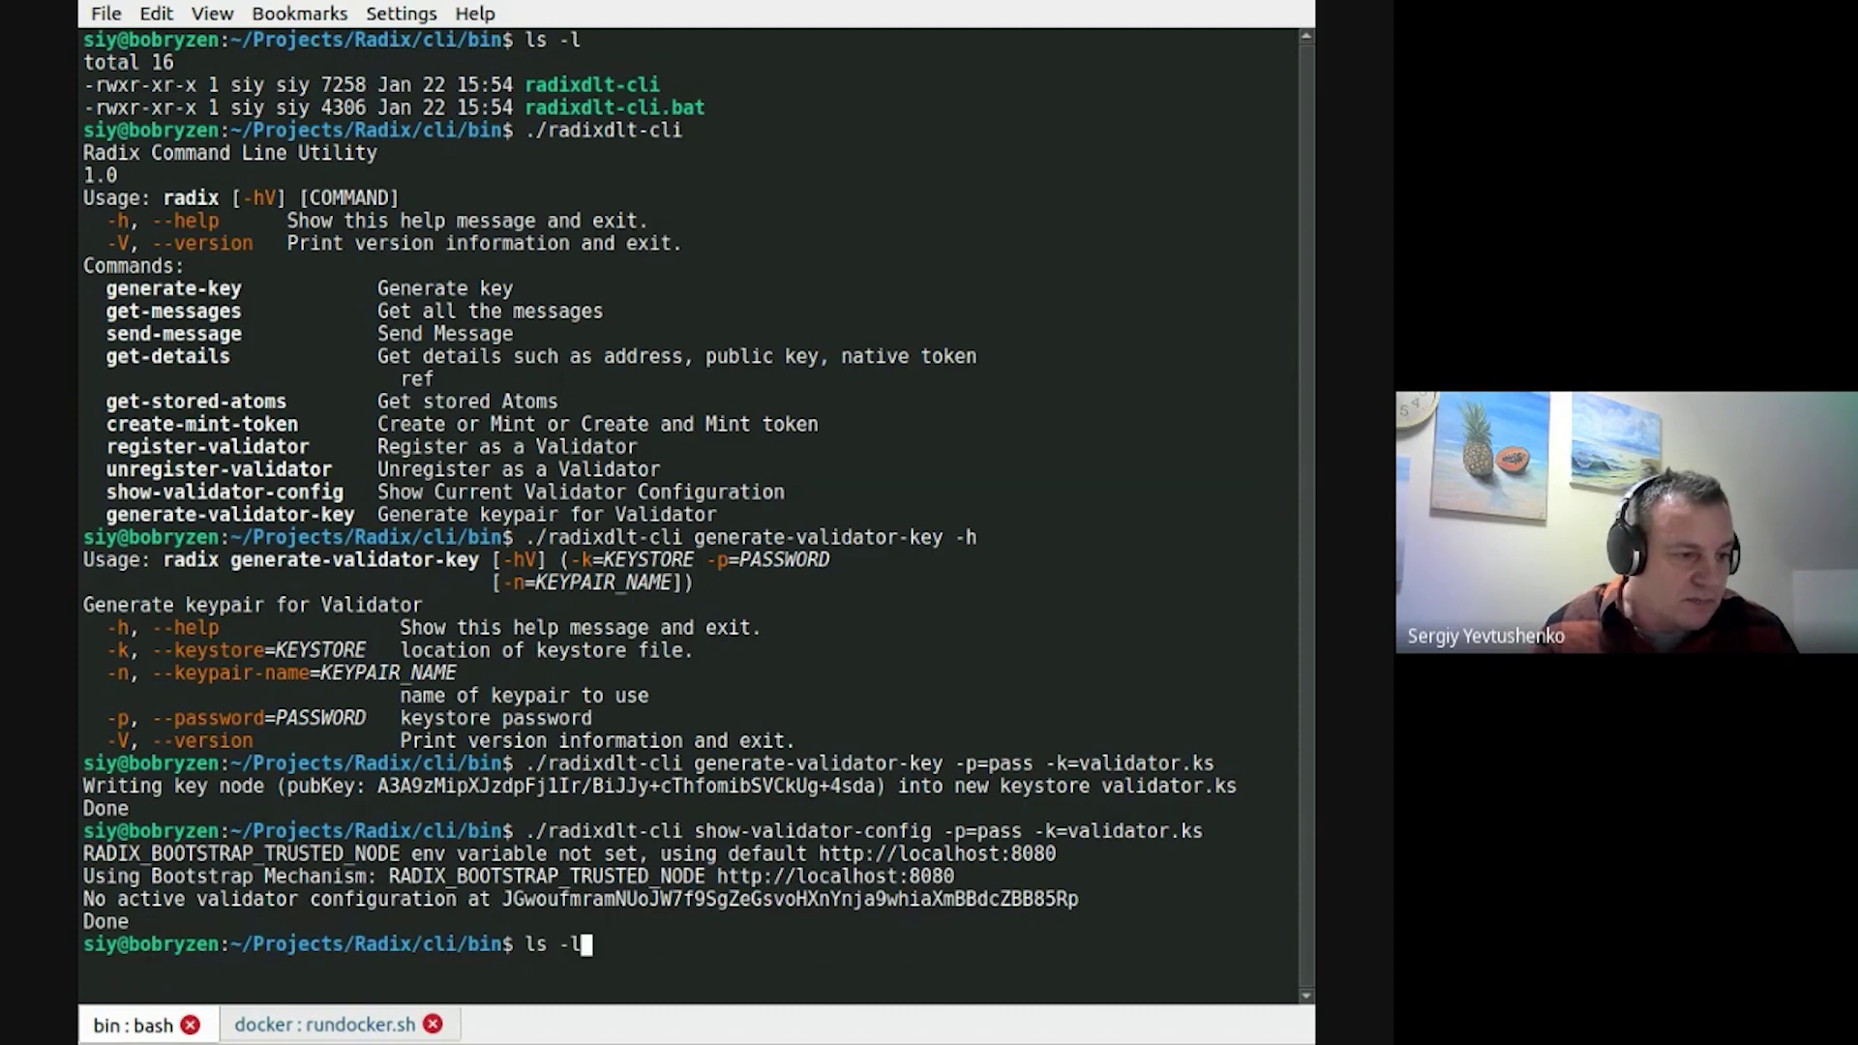
key("Up")
key("Up")
key("Up")
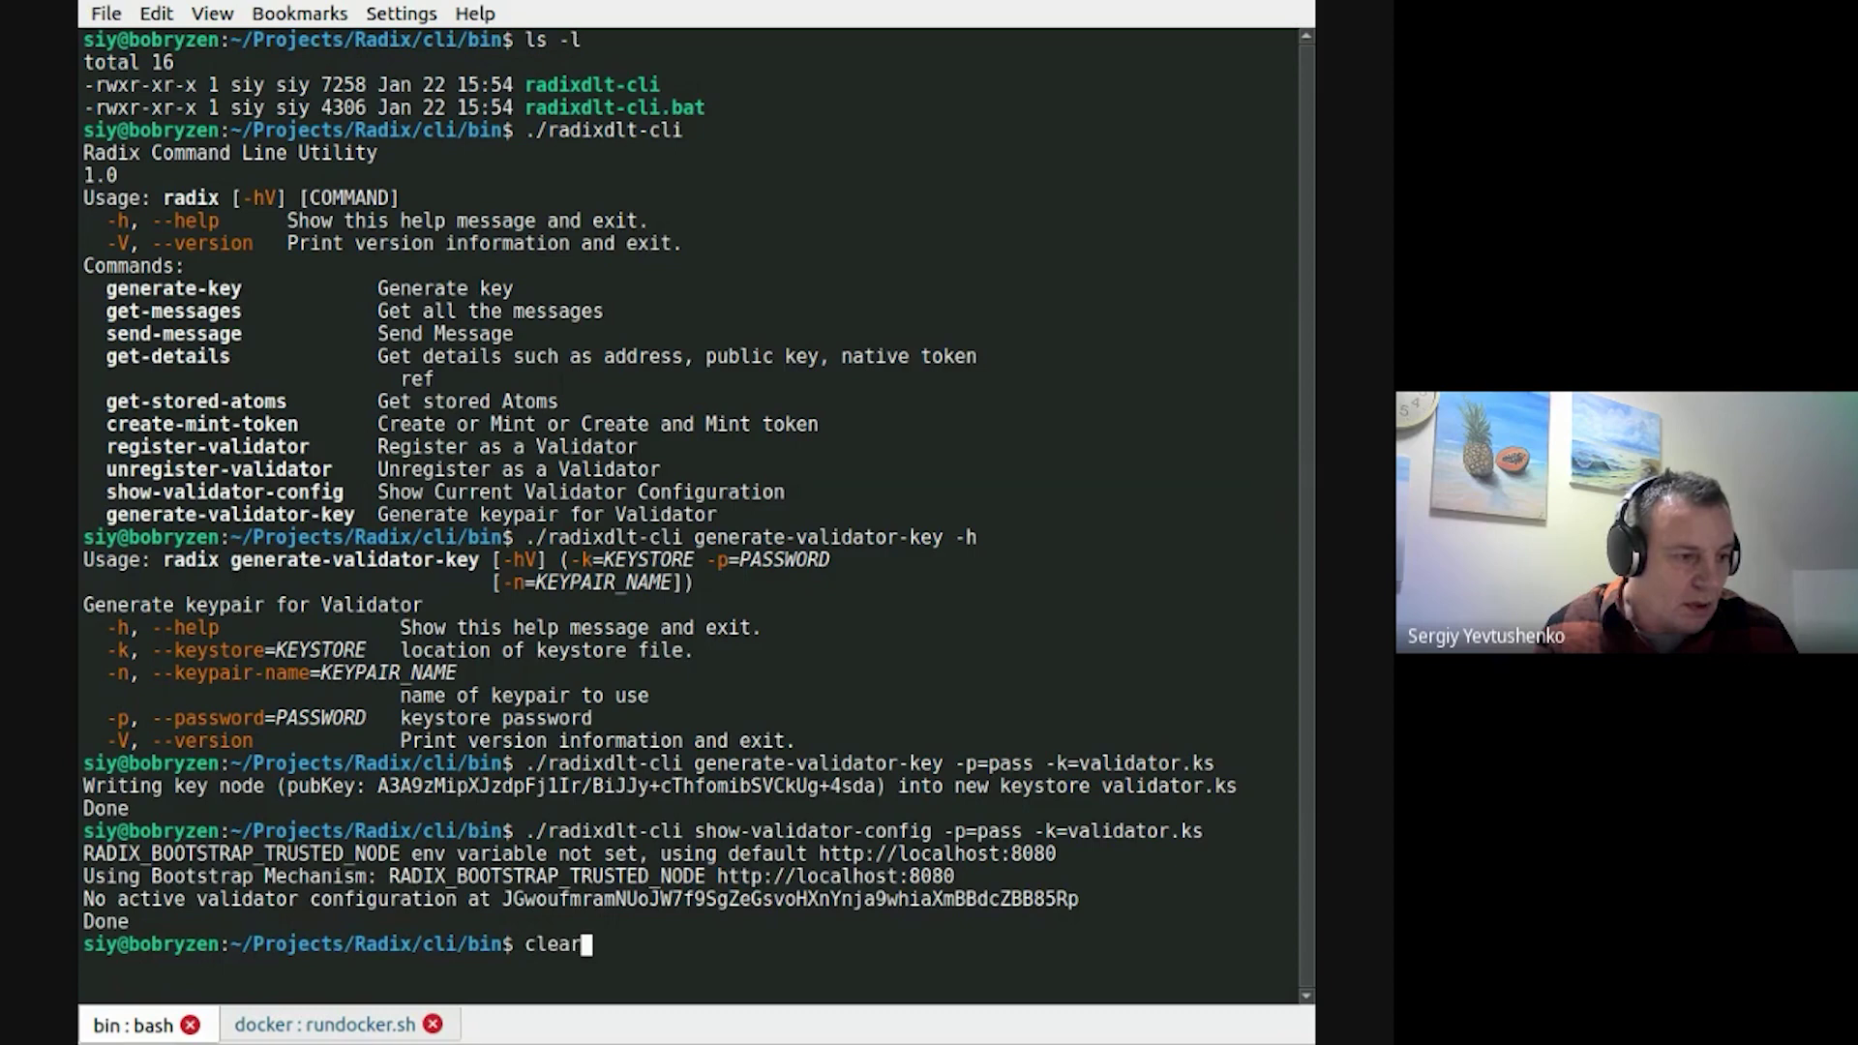
key("ctrl+shift+v")
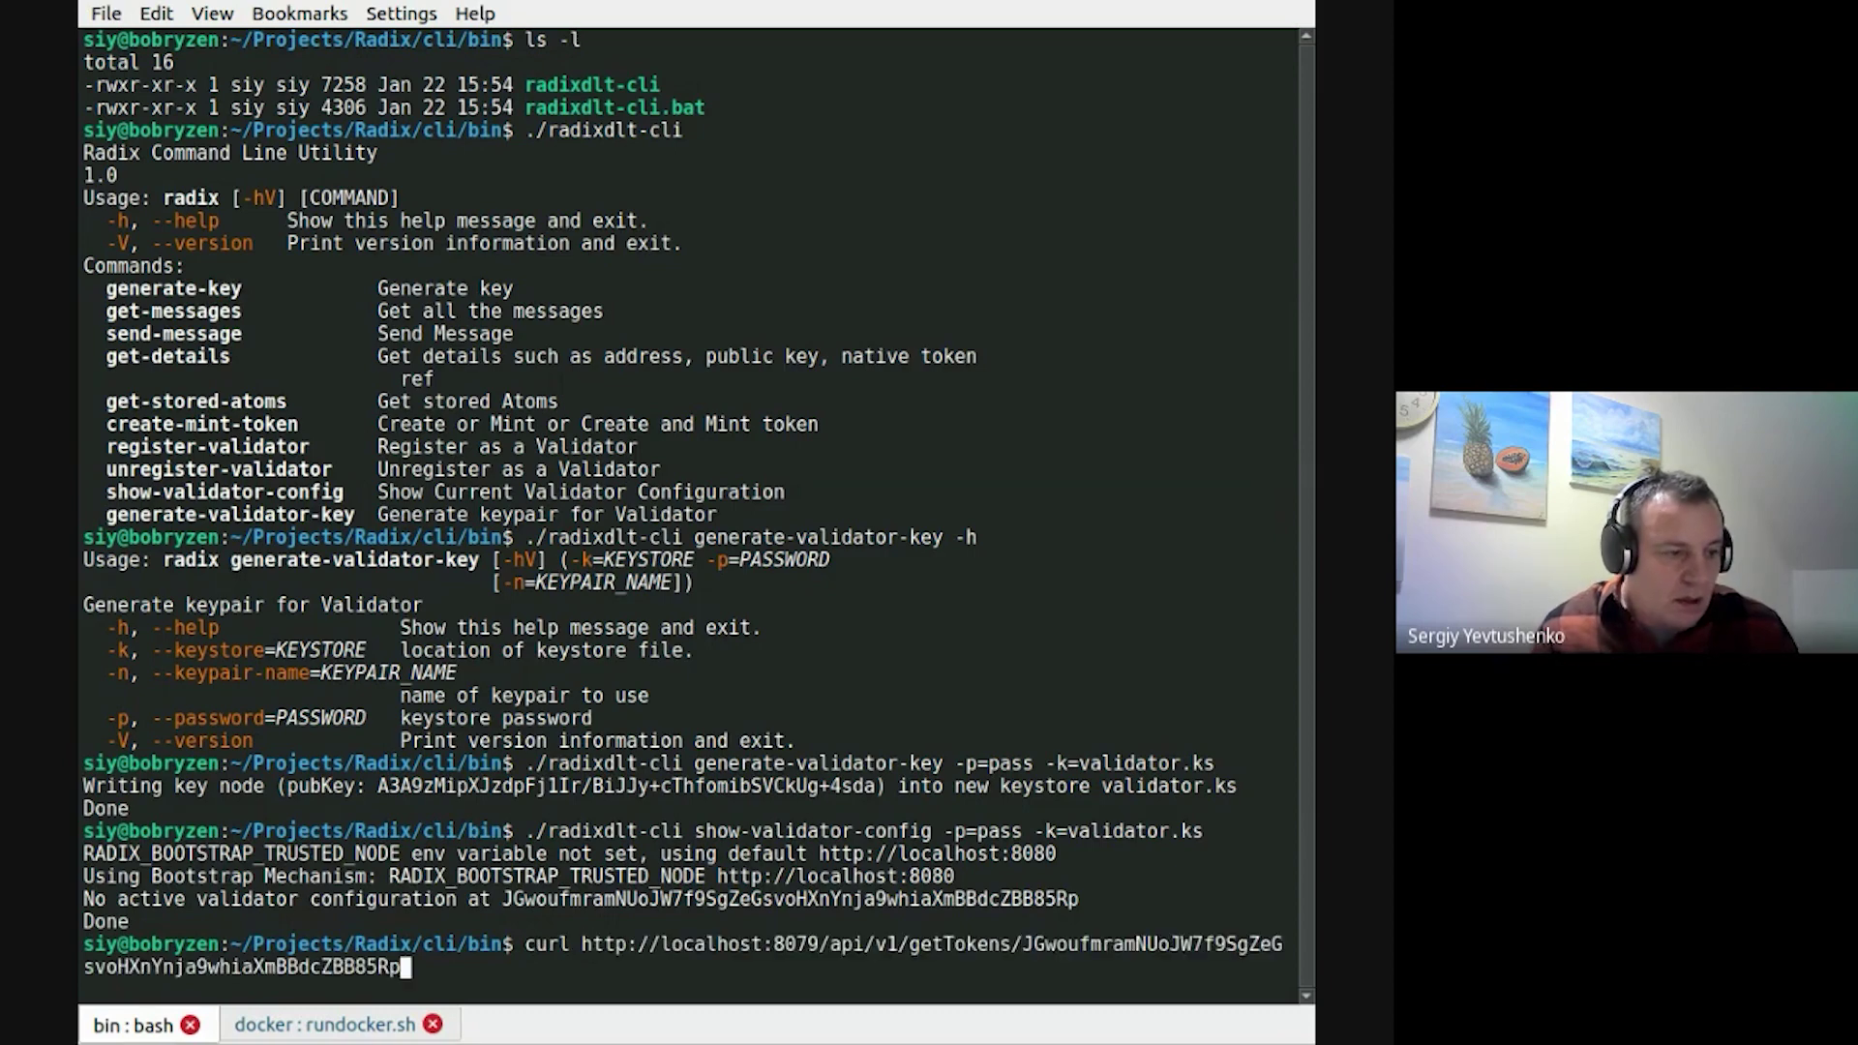
key("Return")
key("Return")
- Recall the key-generation command, erase its command name, and copy register-validator from the help
key("Up")
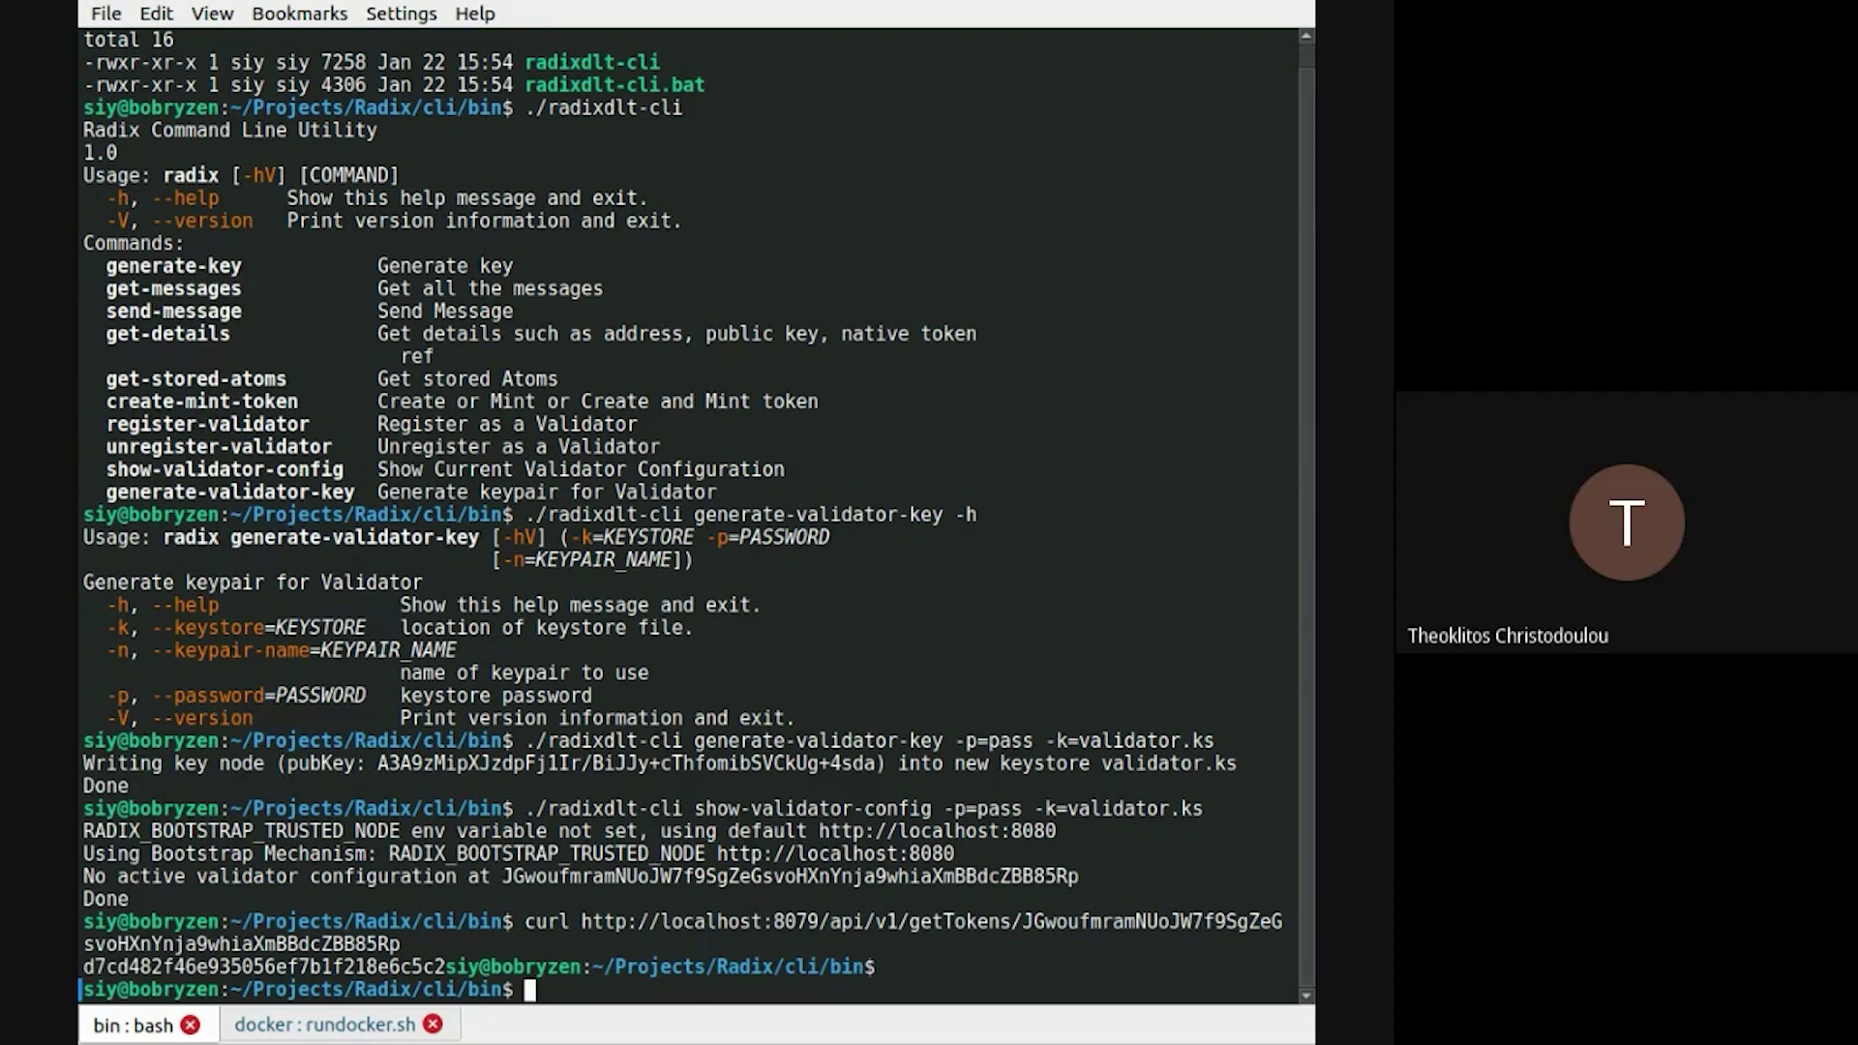
key("Up")
key("Up")
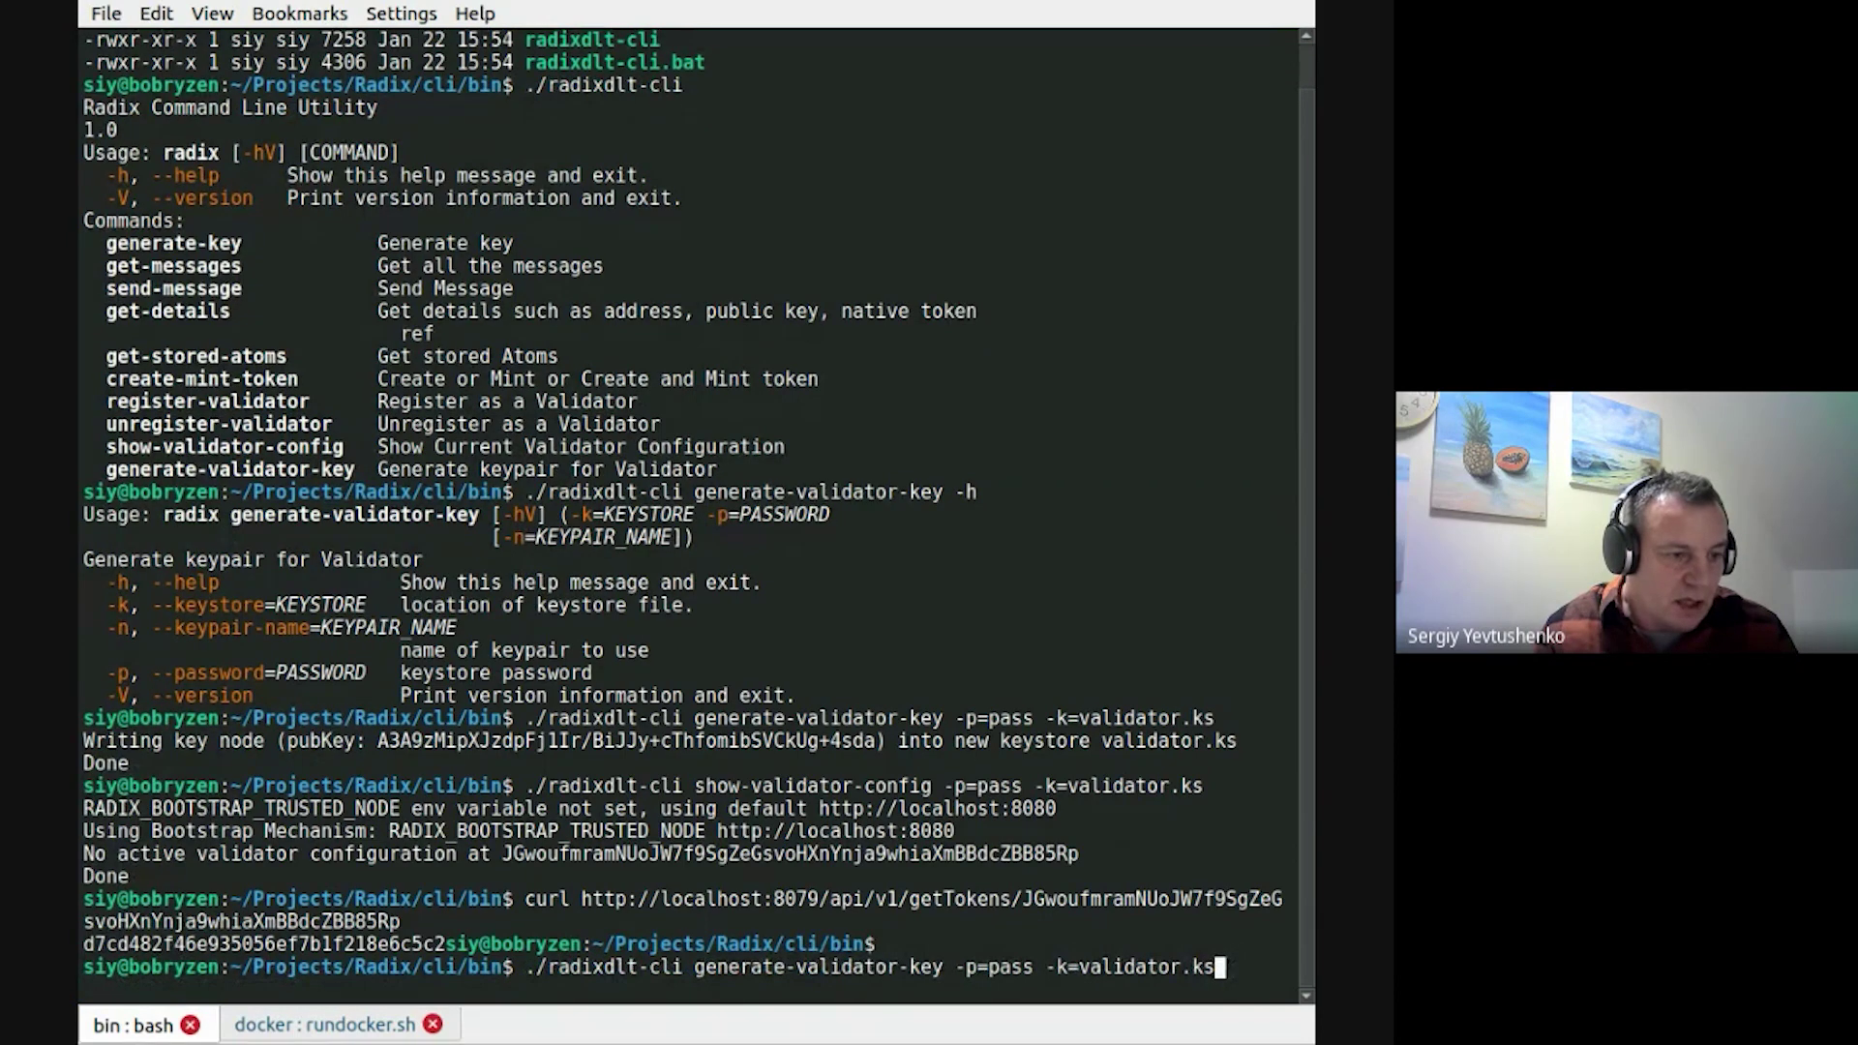
key("Left")
key("Left")
key("Left")
key("Left")
key("Left")
key("Left")
key("Left")
key("Left")
key("Left")
key("Left")
key("Left")
key("Left")
key("Left")
key("Left")
key("Left")
key("Left")
key("Left")
key("Left")
key("Left")
key("Left")
key("Left")
key("Left")
key("Left")
key("Left")
key("BackSpace")
key("BackSpace")
key("BackSpace")
key("BackSpace")
key("BackSpace")
key("BackSpace")
key("BackSpace")
key("BackSpace")
key("BackSpace")
key("BackSpace")
key("BackSpace")
key("BackSpace")
key("BackSpace")
key("BackSpace")
key("BackSpace")
key("BackSpace")
key("BackSpace")
key("BackSpace")
key("BackSpace")
key("BackSpace")
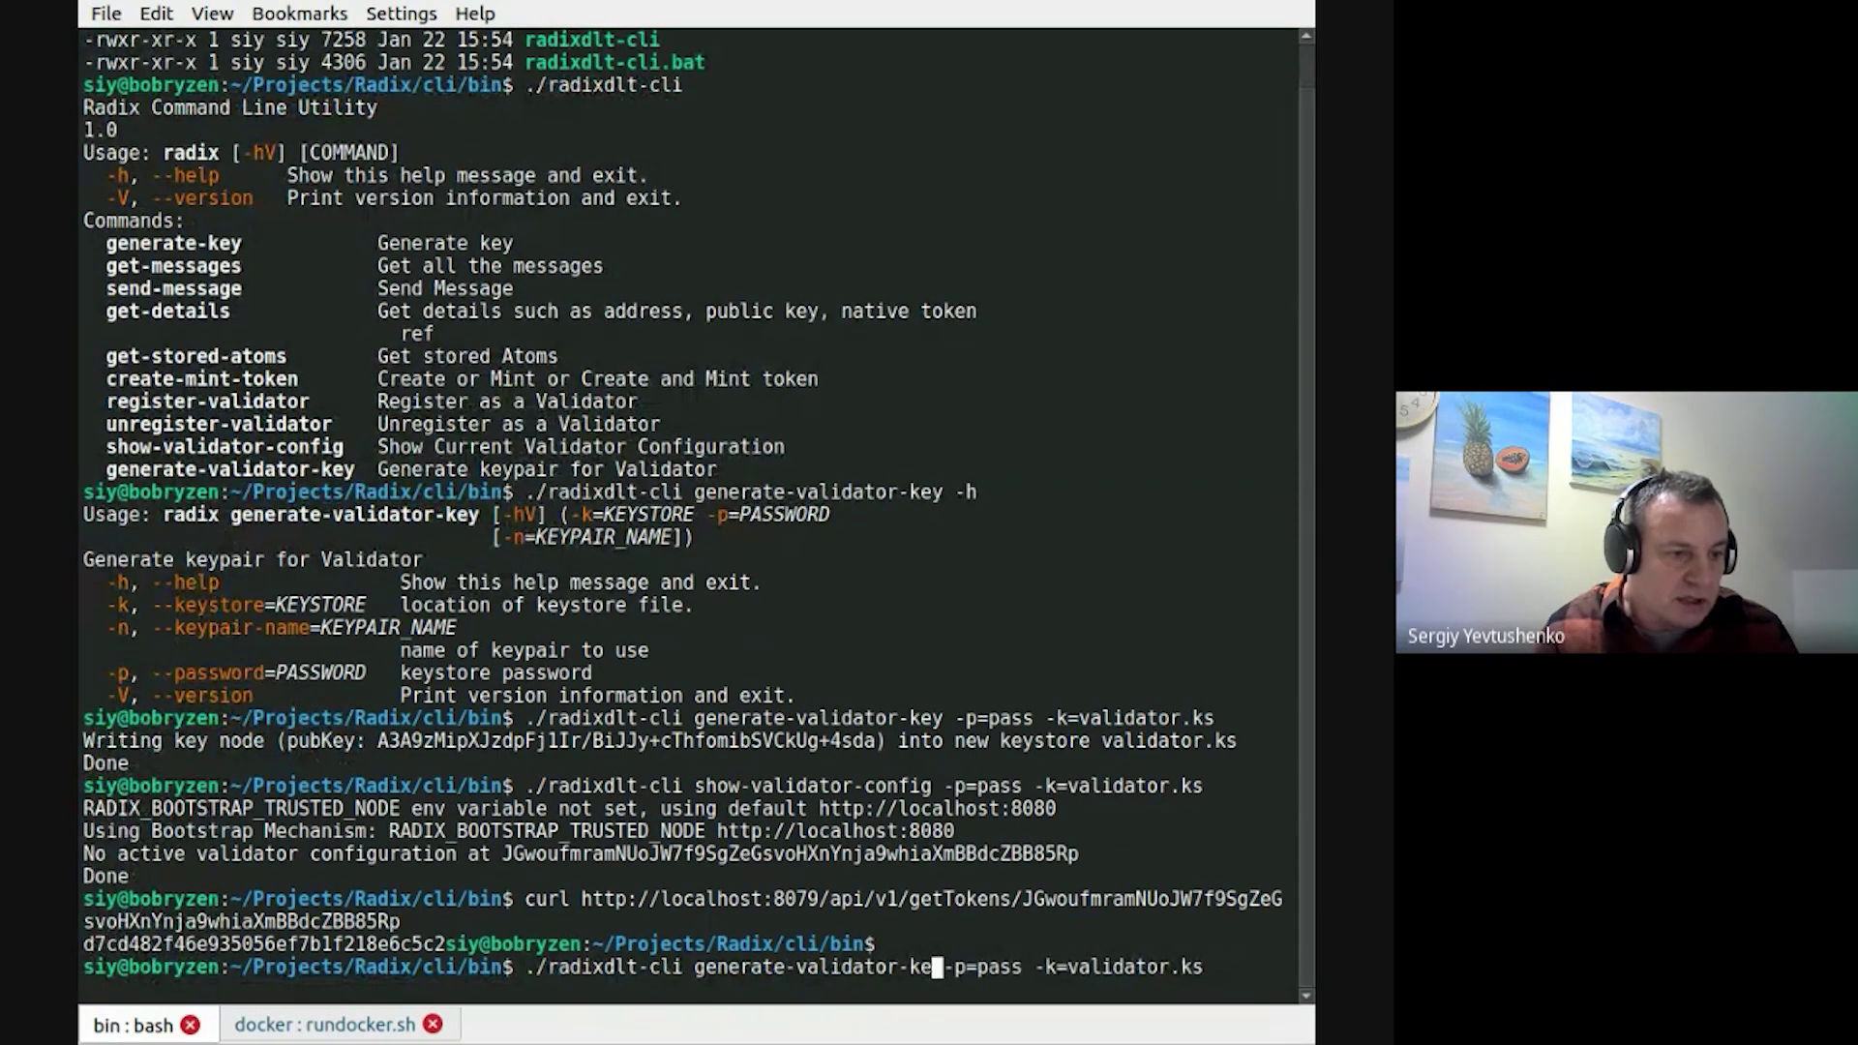
key("BackSpace")
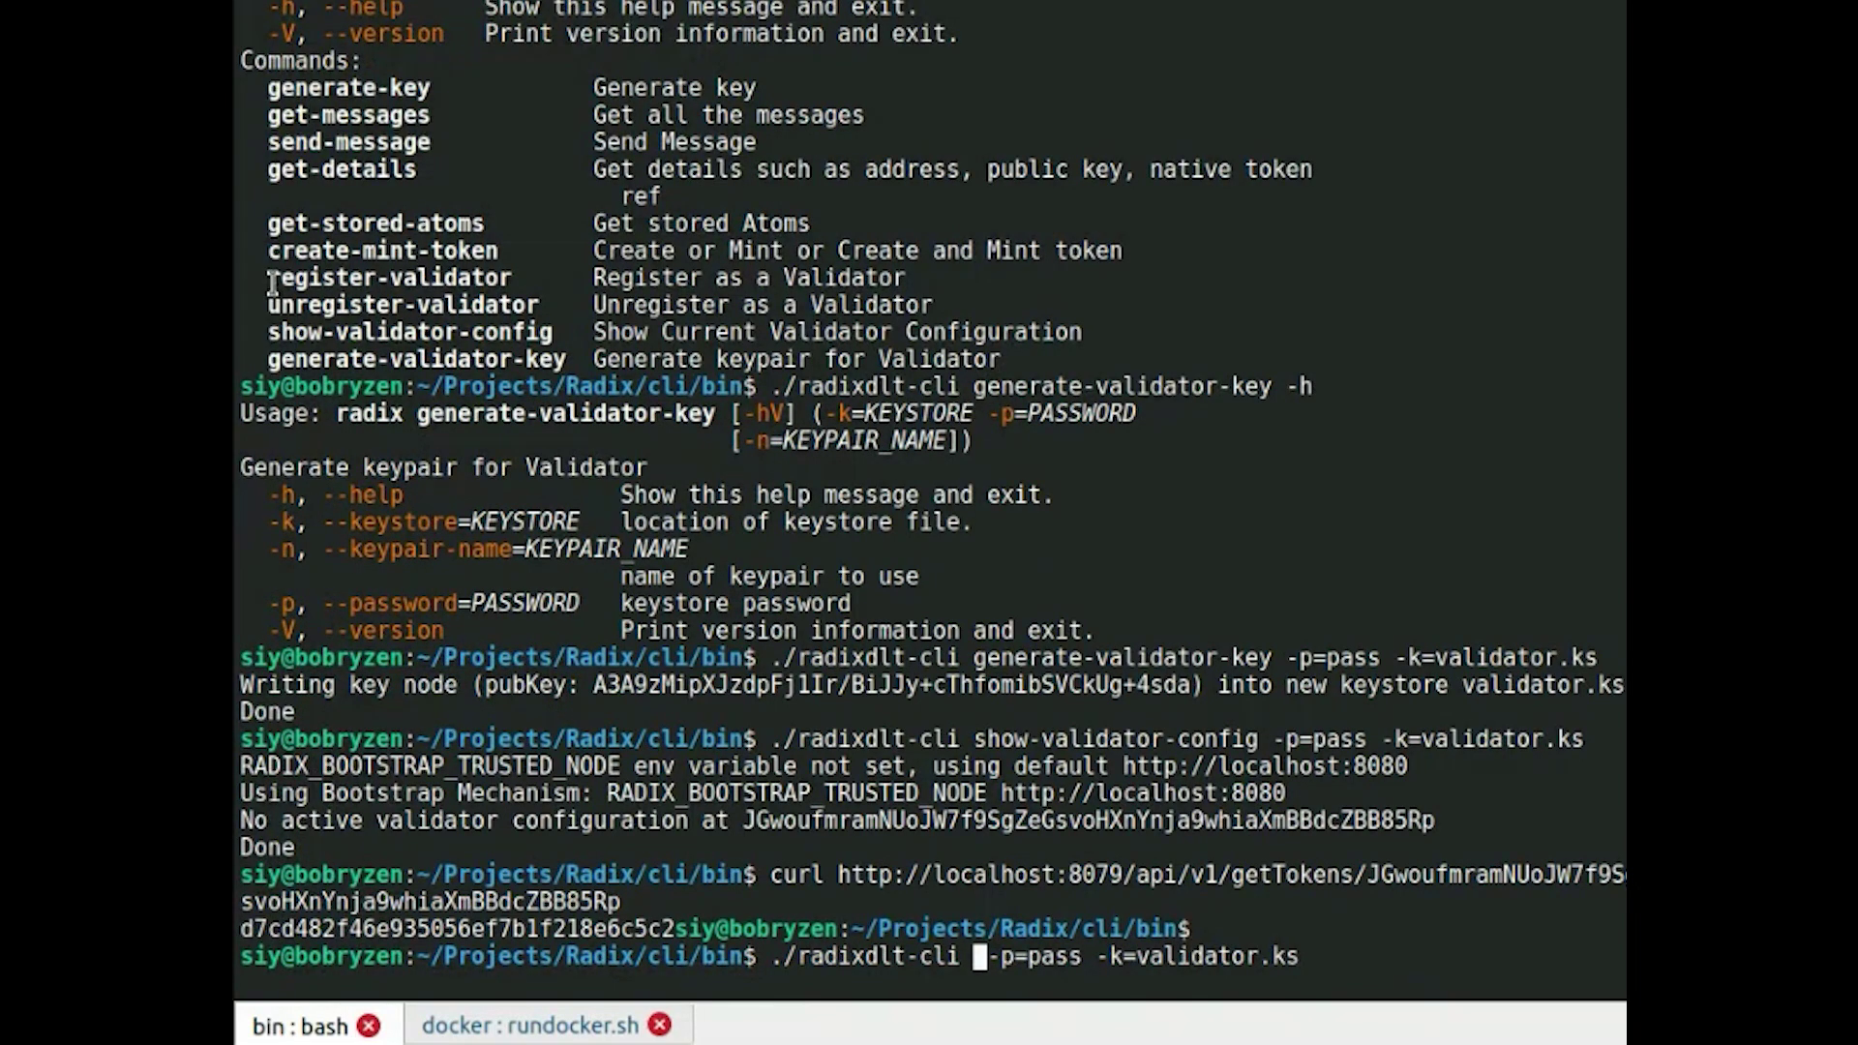
left_click_drag(267, 278, 505, 278)
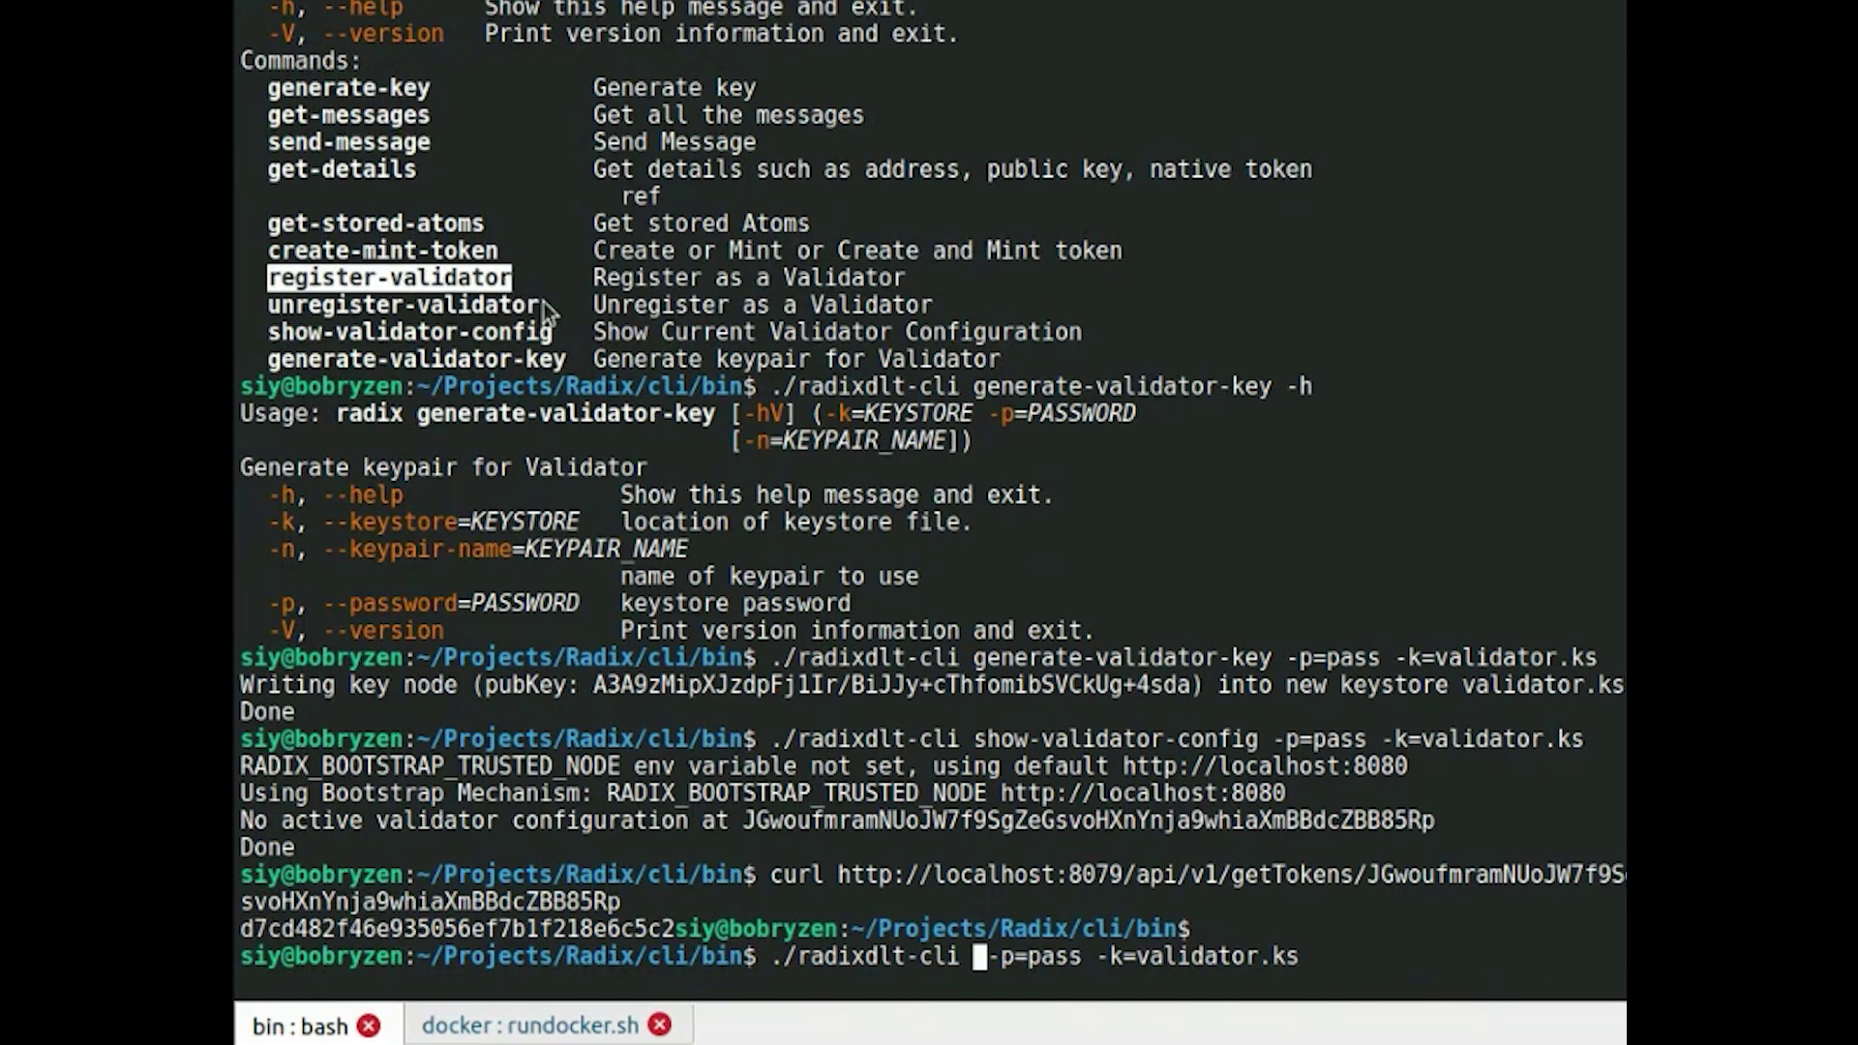
- Register the validator with register-validator and confirm its configuration with show-validator-config
type("register-validator")
key("Return")
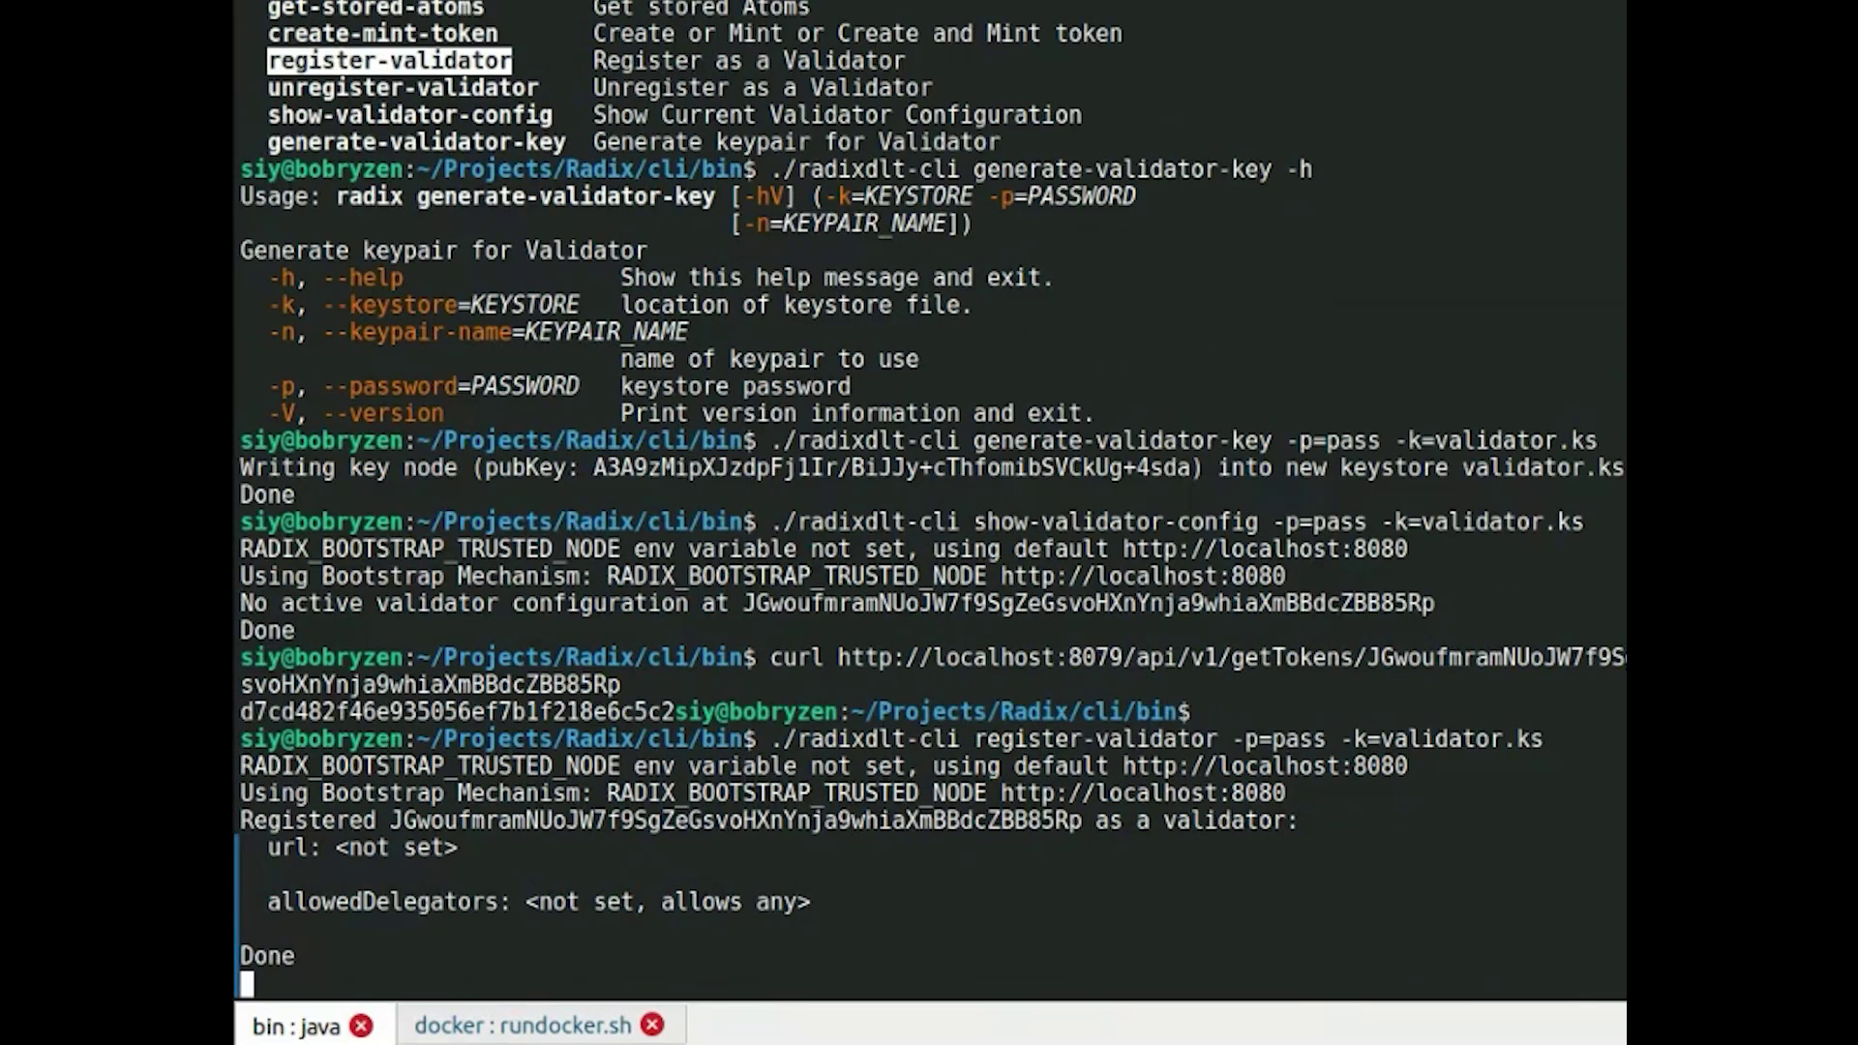
key("Up")
key("Up")
key("Up")
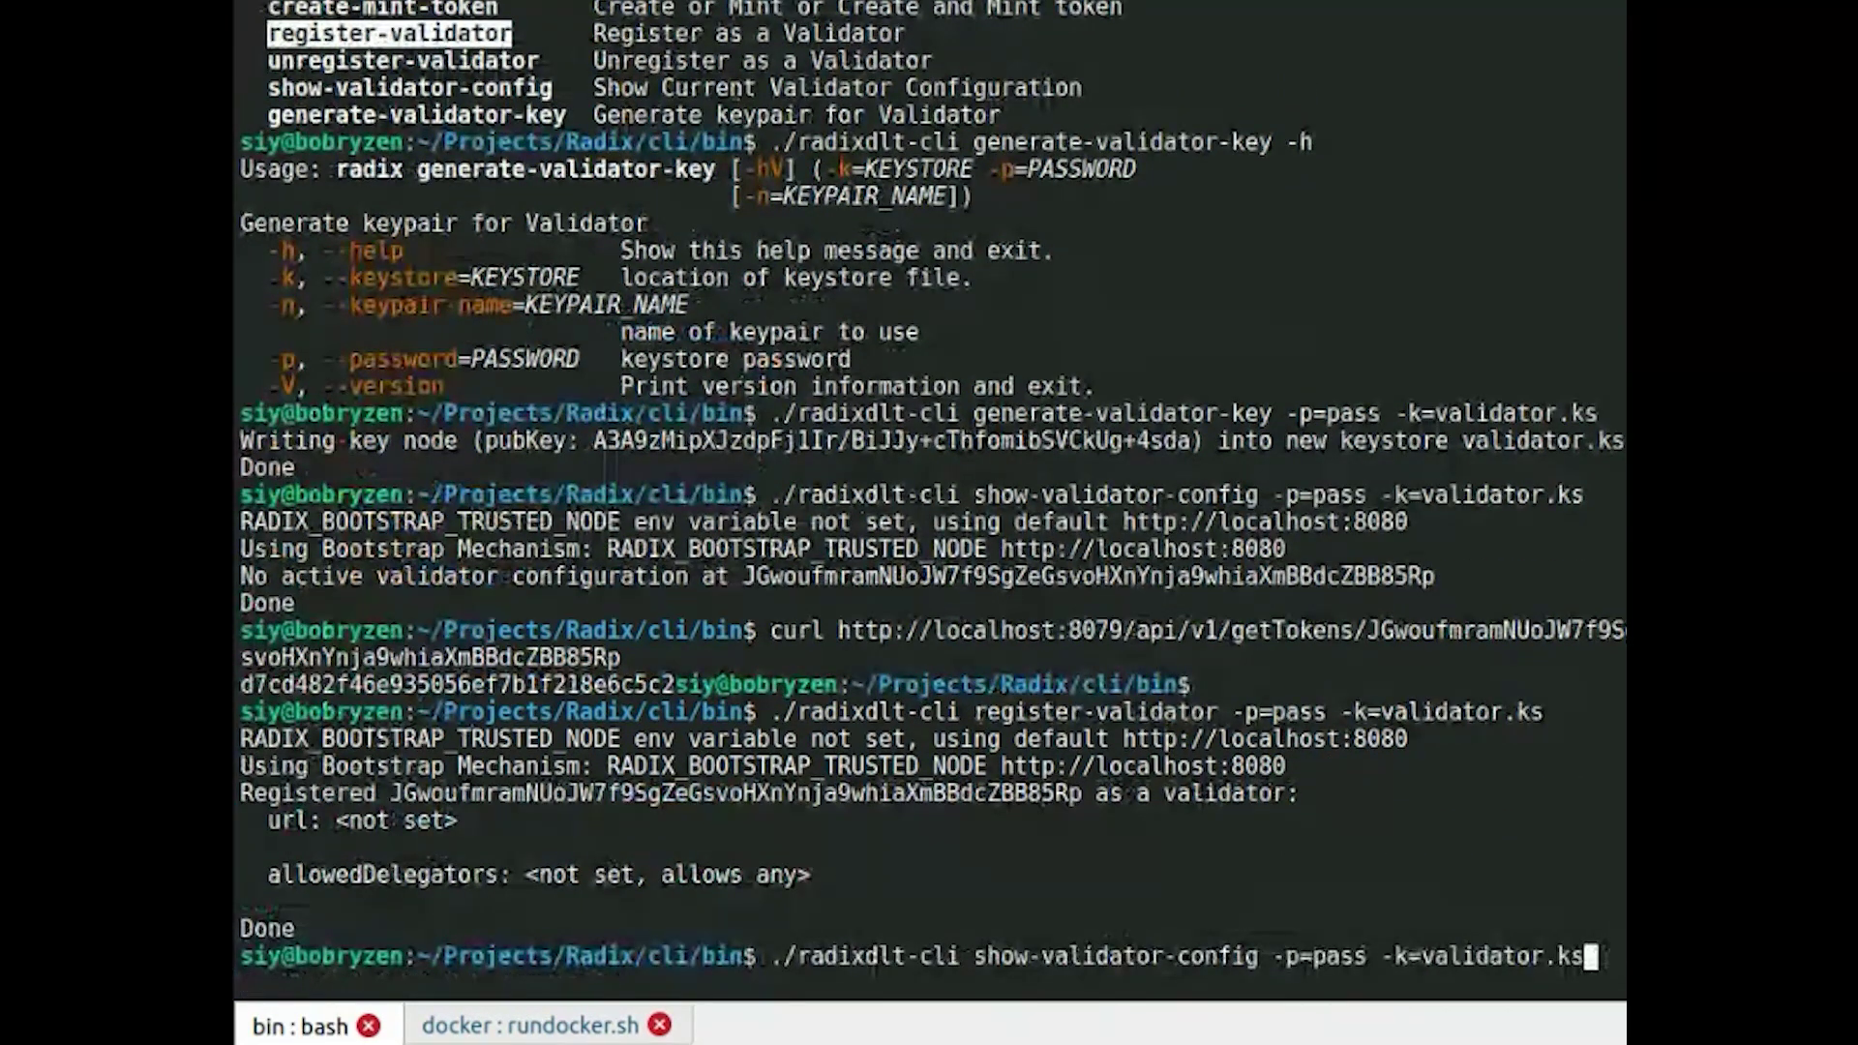
key("Return")
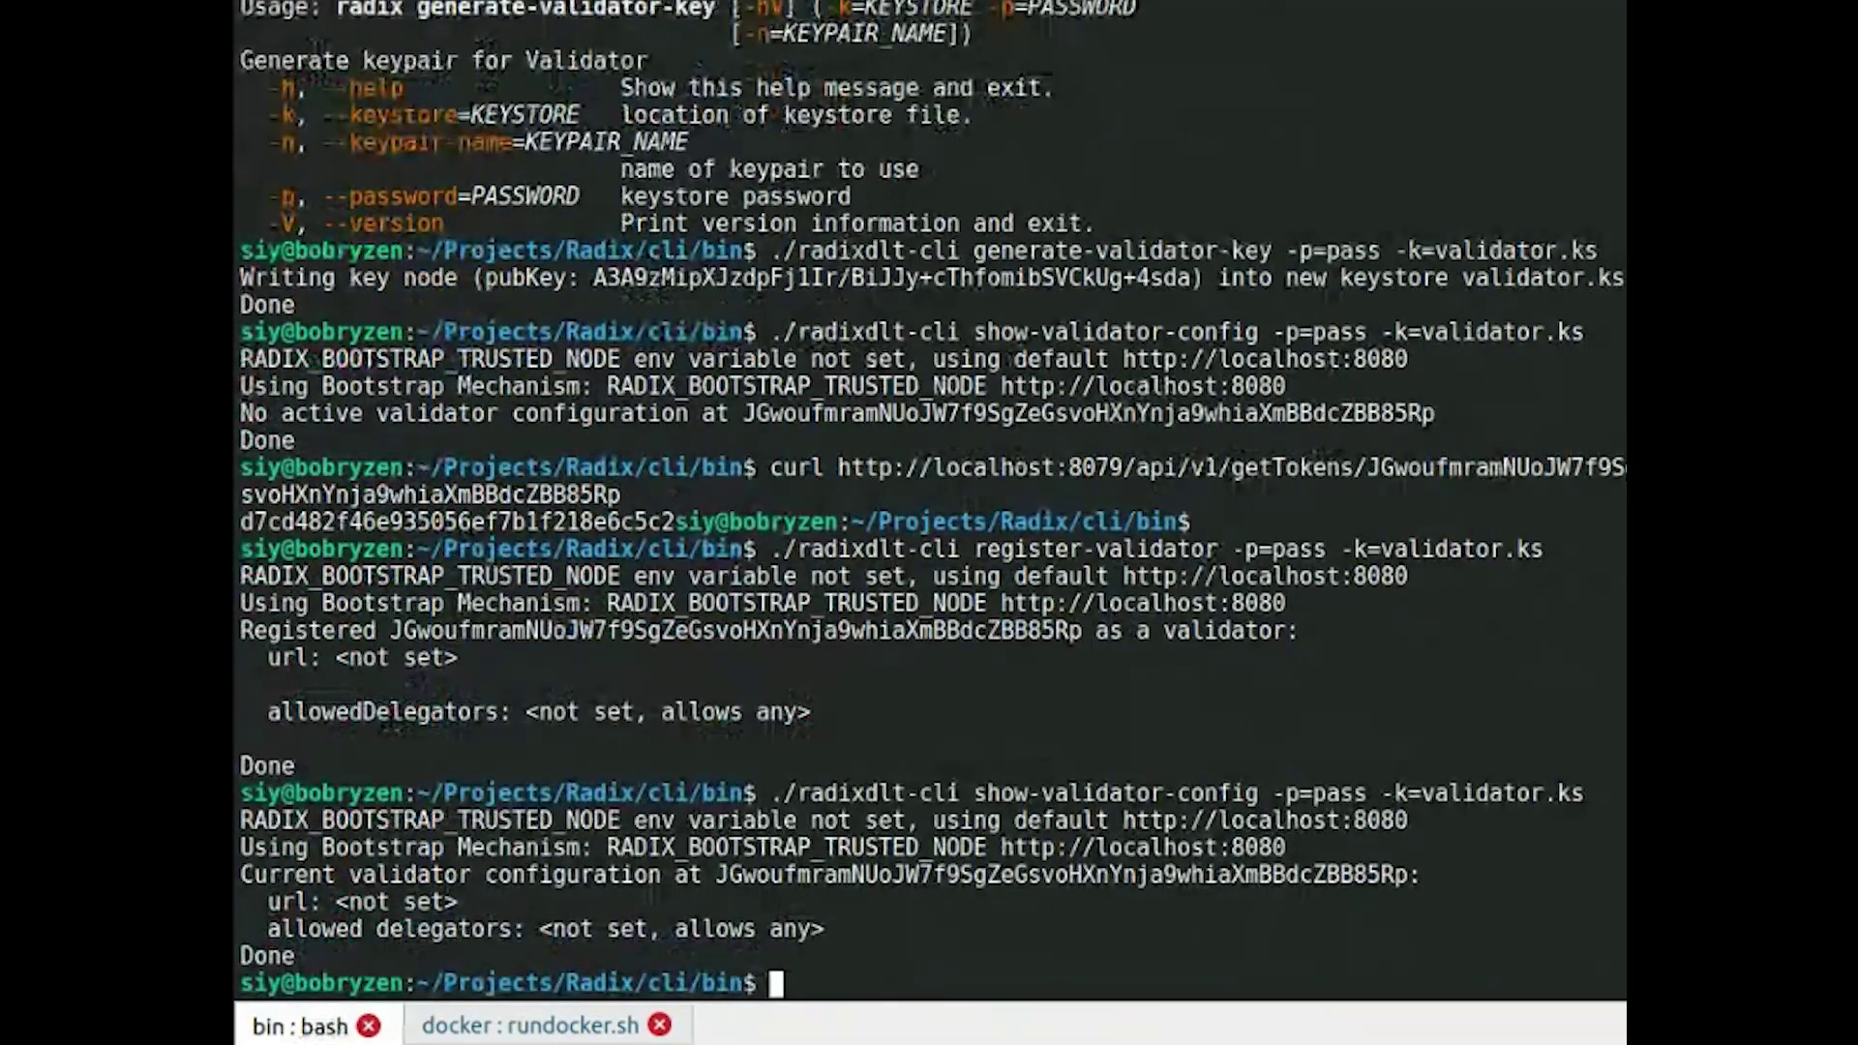
- Unregister the validator with unregister-validator and check that no active configuration remains
key("Up")
key("Left")
key("Left")
key("Left")
key("Left")
key("Left")
key("Left")
key("Left")
key("Left")
key("Left")
key("Left")
key("Left")
key("Left")
key("Left")
key("Left")
key("Left")
key("Left")
key("Left")
key("Left")
key("Left")
key("Left")
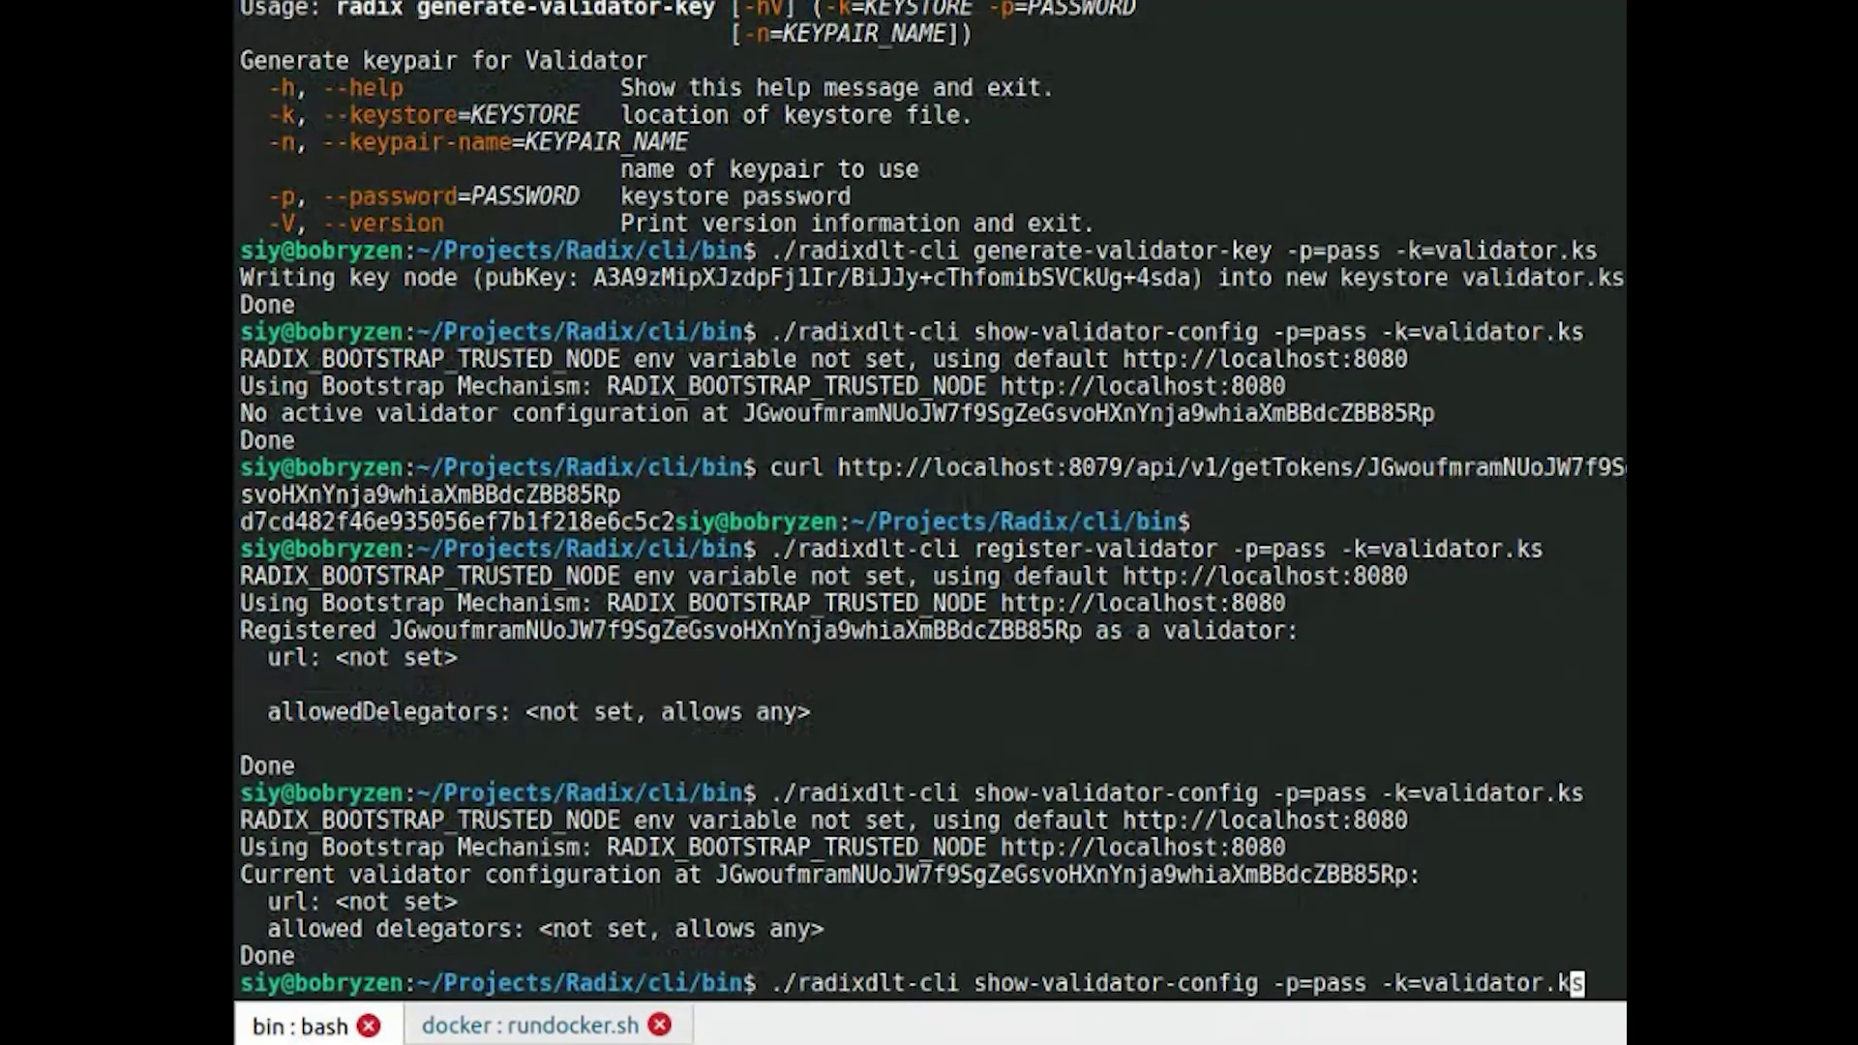
key("Up")
key("Left")
key("Left")
key("Left")
key("Left")
key("Left")
key("Left")
key("Left")
key("Left")
key("Left")
key("Left")
key("Left")
key("Left")
key("Left")
key("Left")
key("Left")
key("Left")
key("Left")
key("Left")
key("Left")
key("Left")
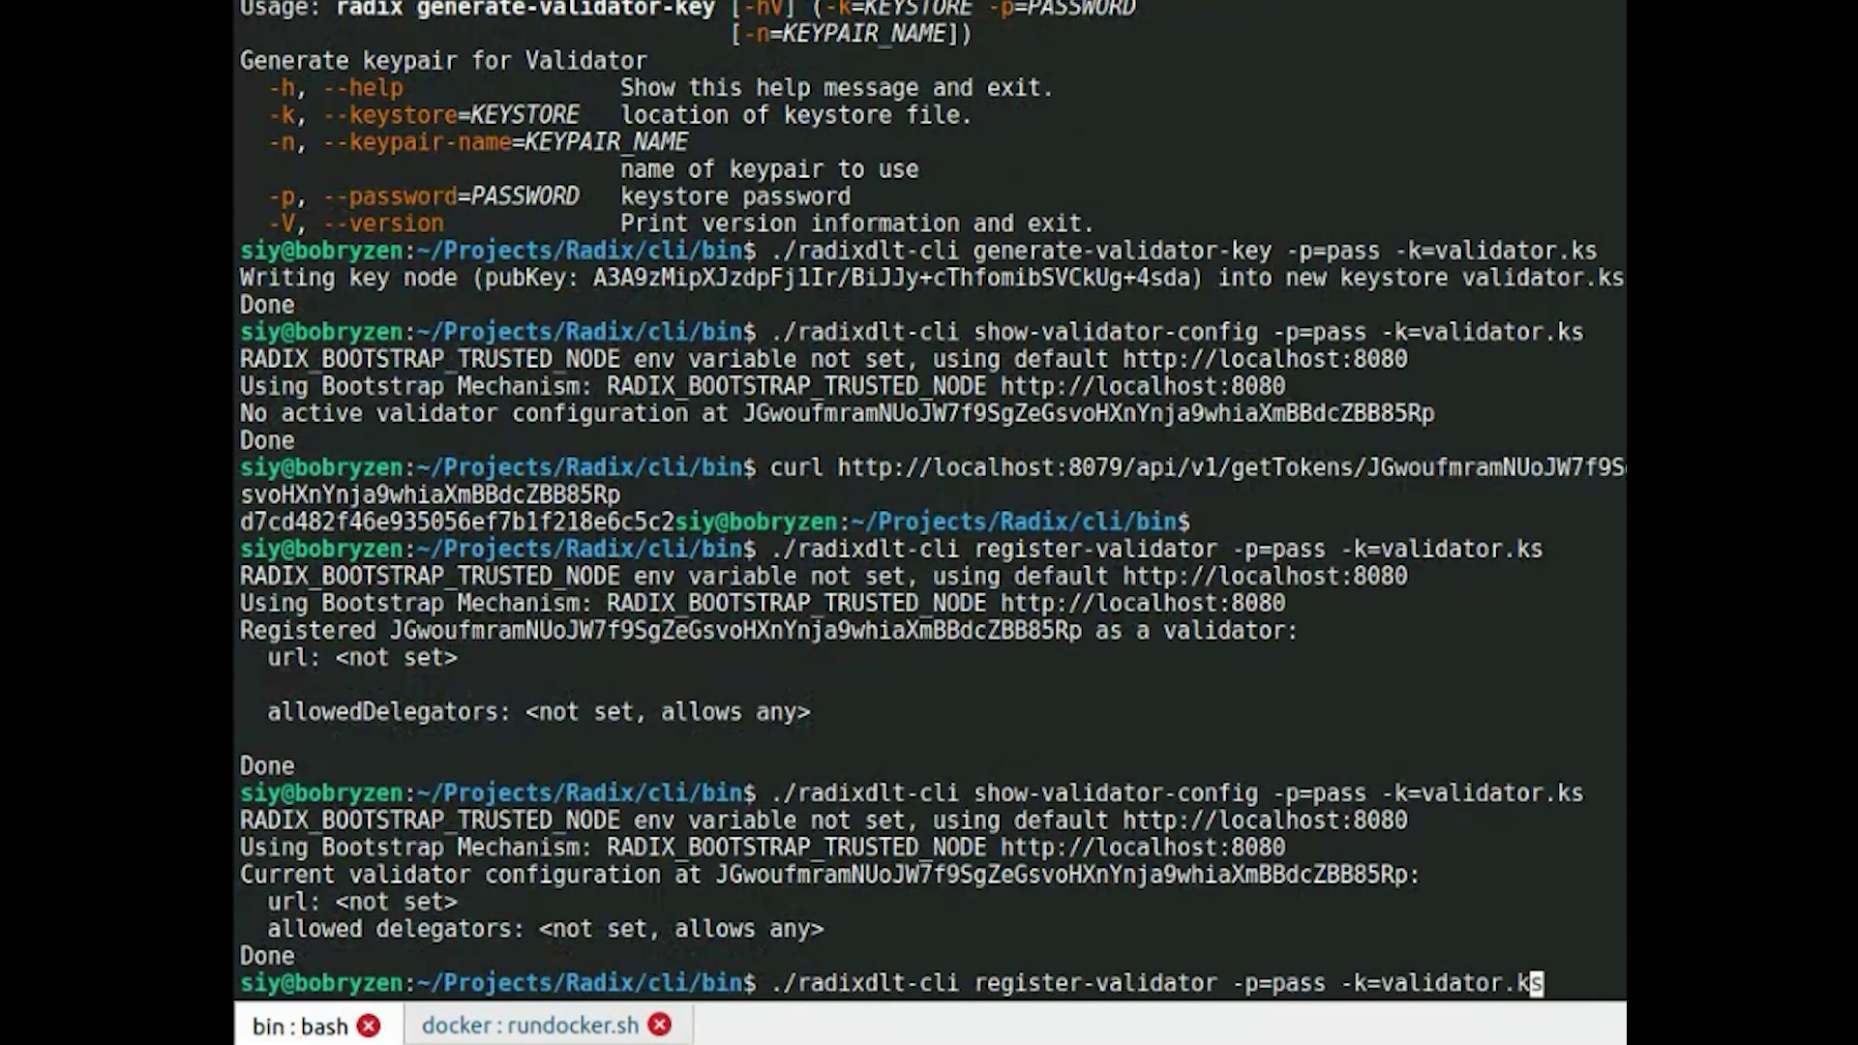
key("Left")
key("Left")
key("Left")
key("Left")
type("un")
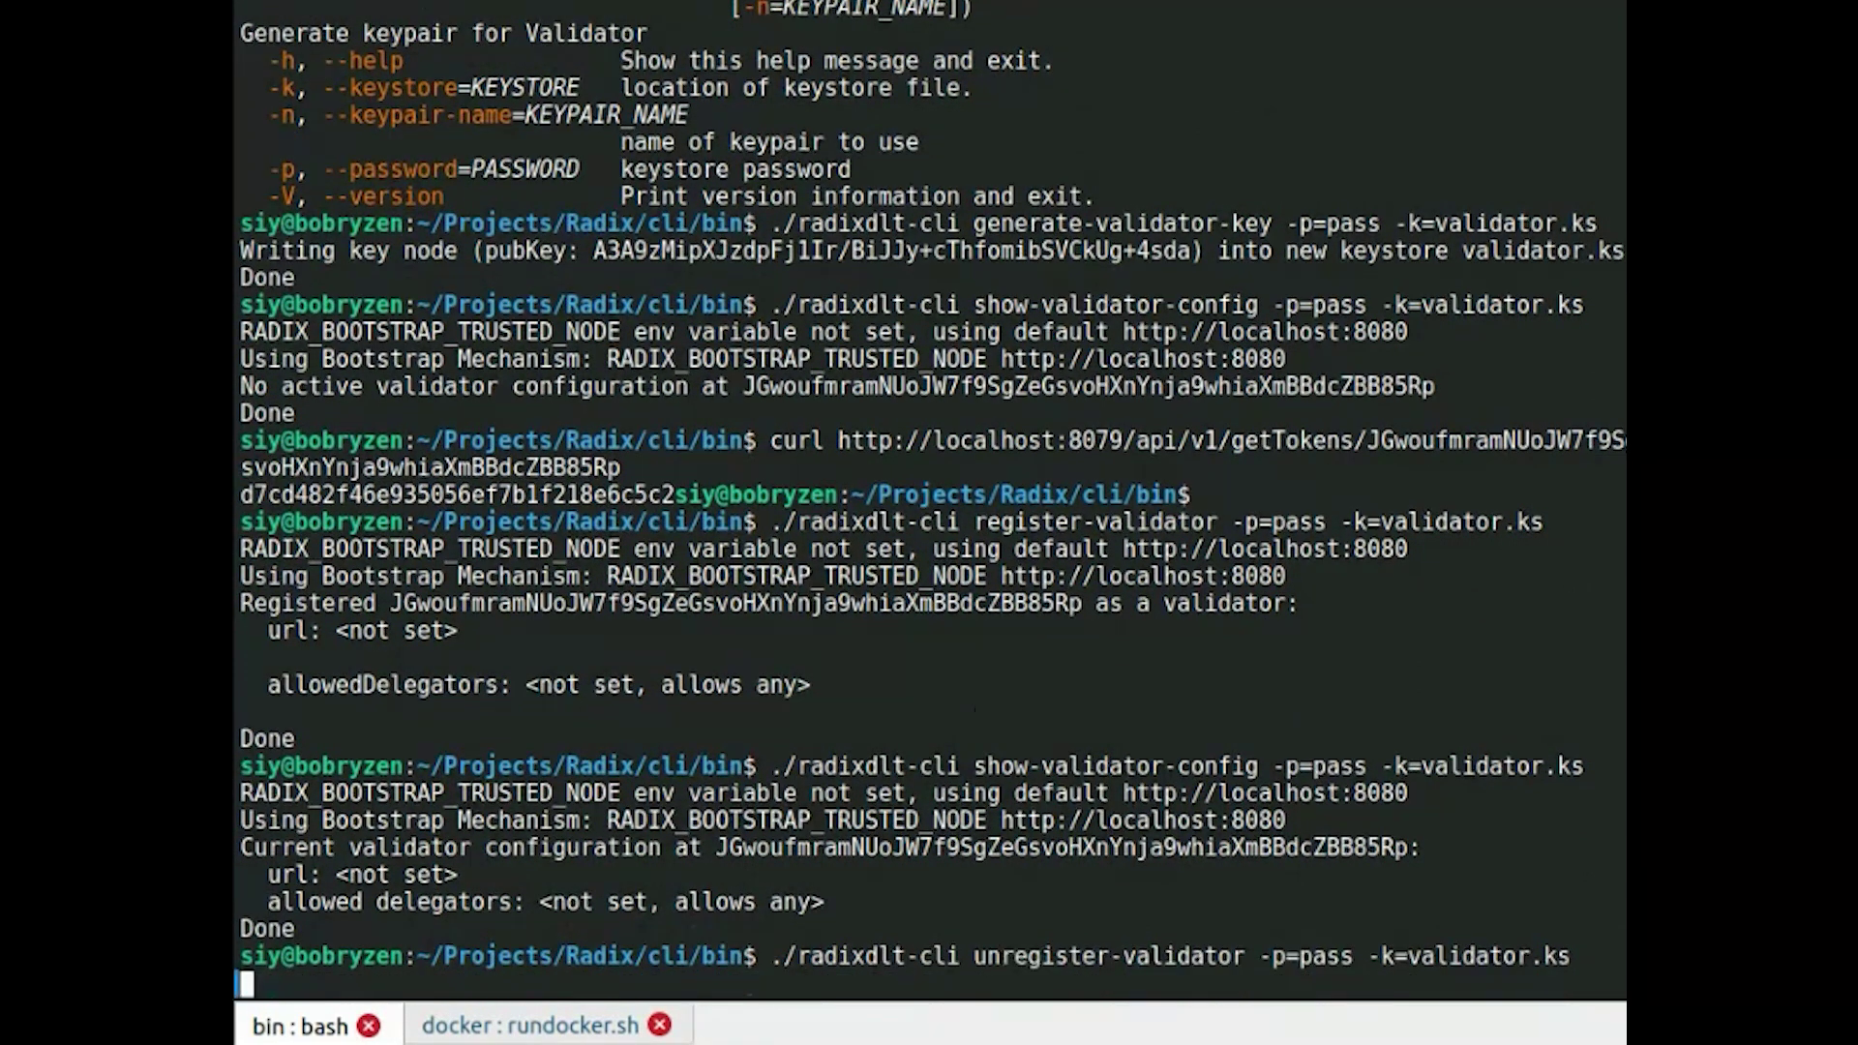
key("Return")
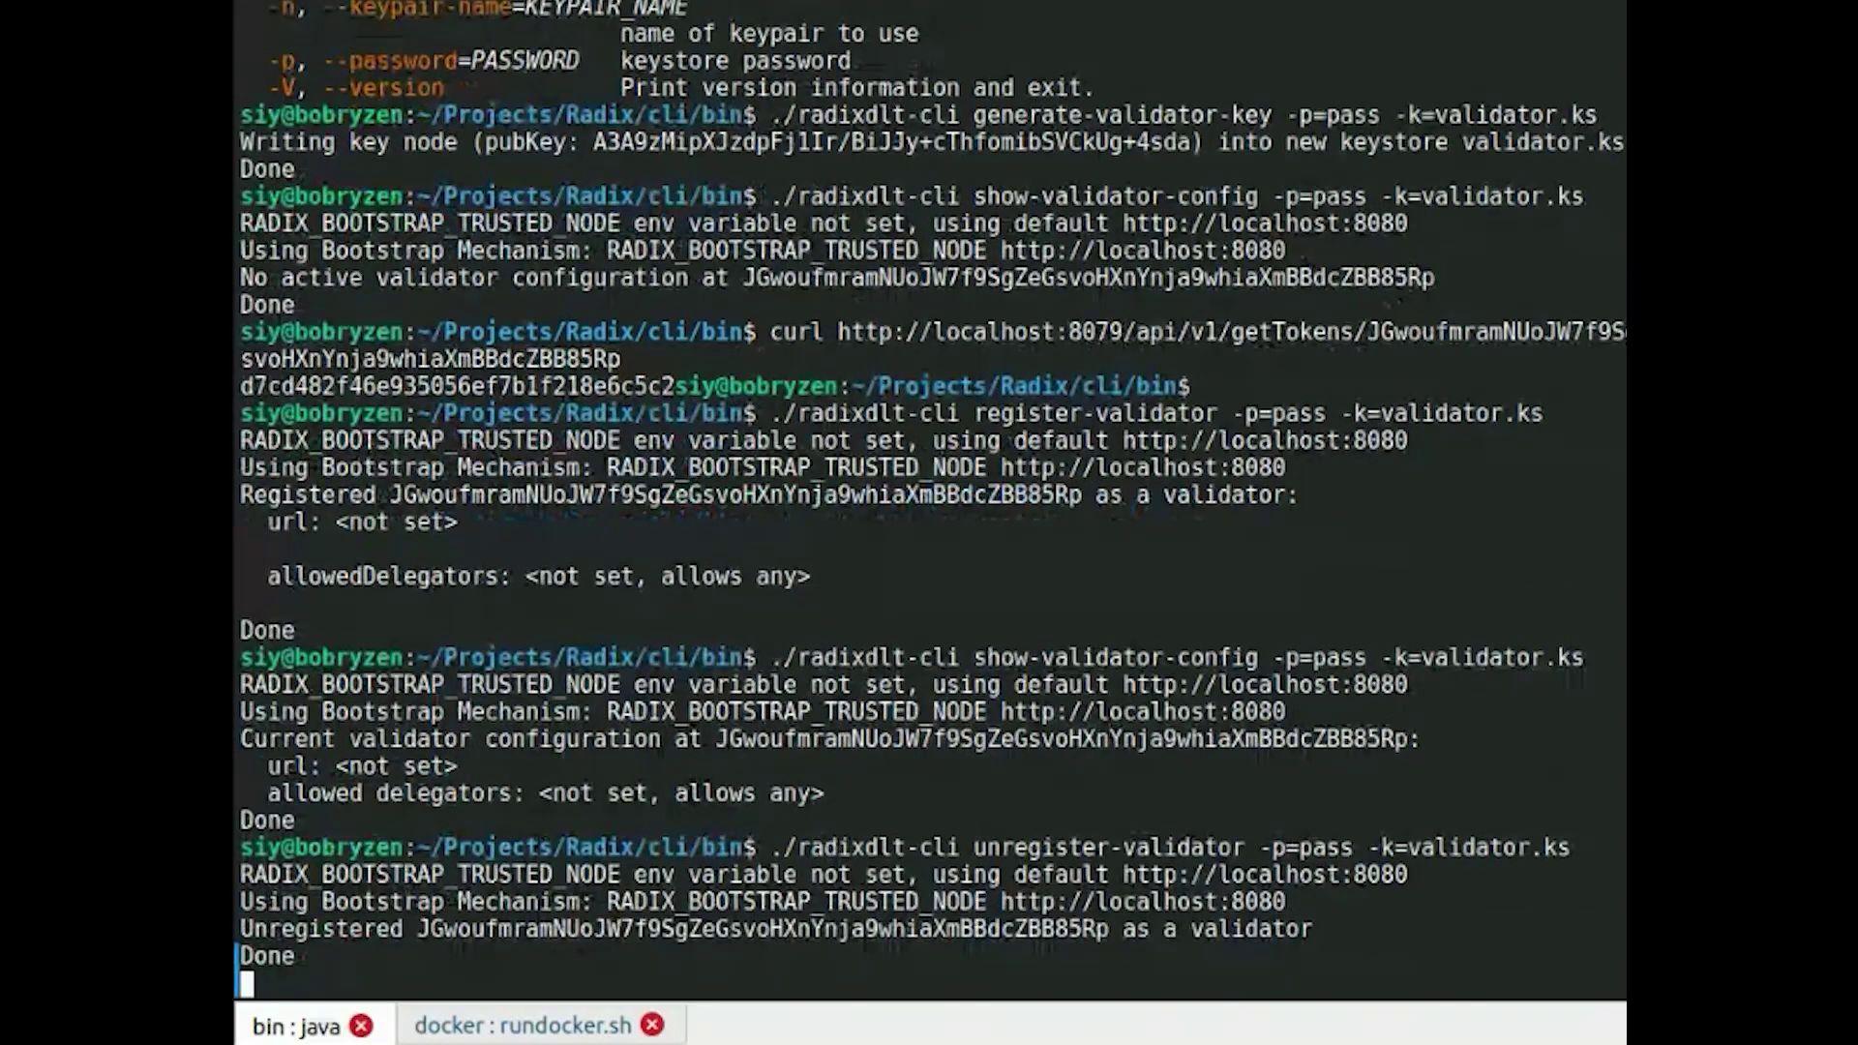
key("Up")
key("Up")
key("Return")
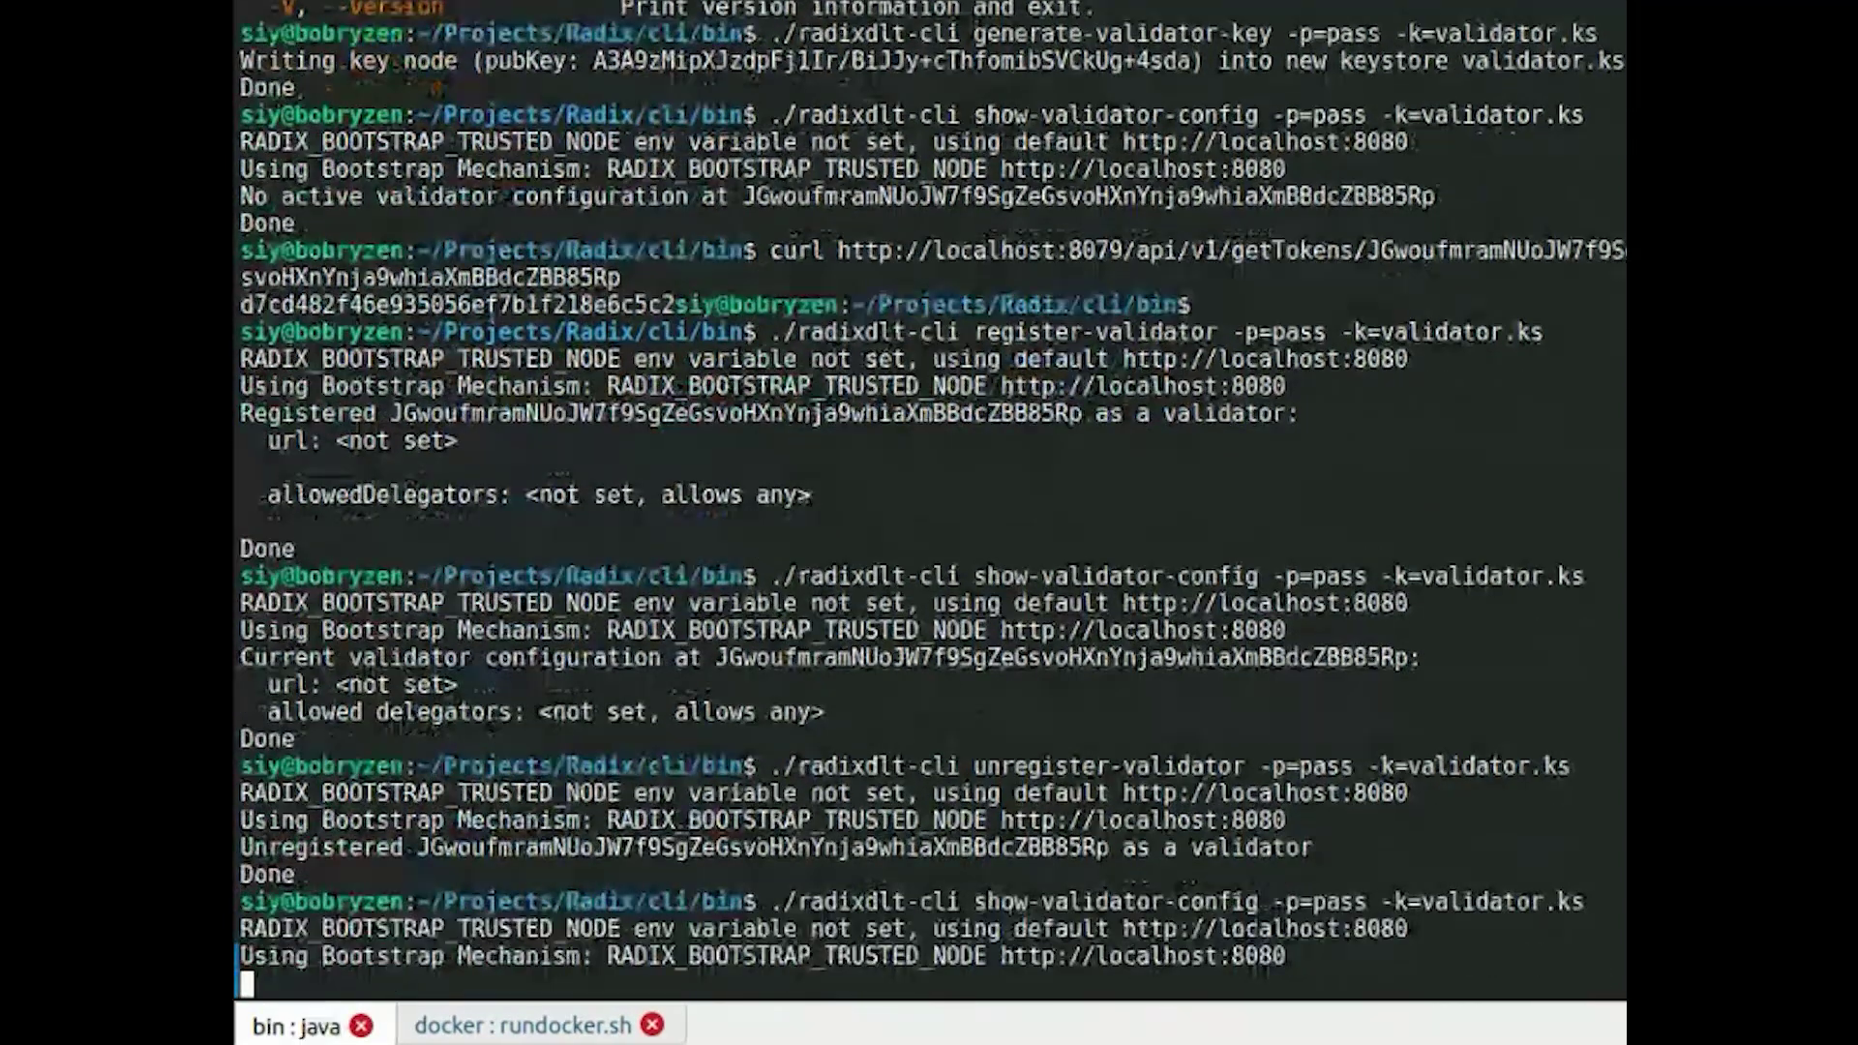